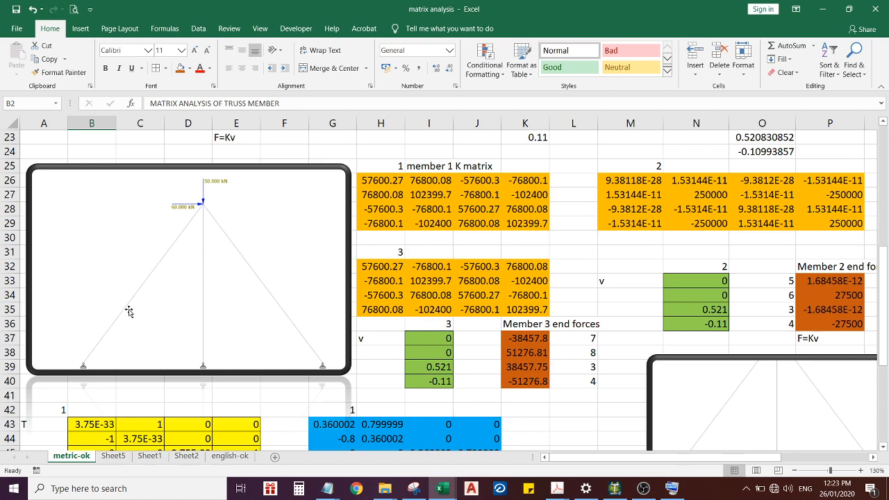
Step: Examine the stiffness matrices of members 1, 2 and 3 alongside the truss diagram
{"action": "scroll", "coordinate": [422, 281], "scroll_direction": "up", "scroll_amount": 7}
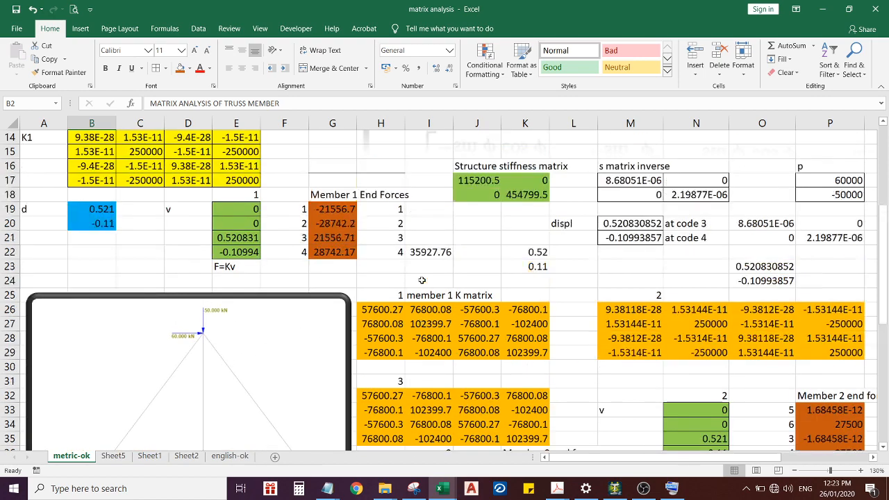
{"action": "scroll", "coordinate": [422, 281], "scroll_direction": "down", "scroll_amount": 5}
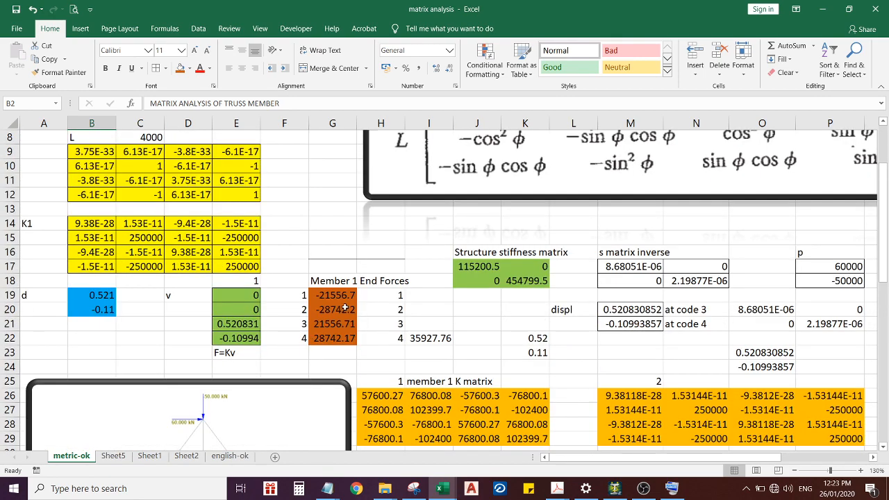
{"action": "left_click", "coordinate": [370, 269]}
{"action": "left_click_drag", "start_coordinate": [370, 269], "coordinate": [535, 309]}
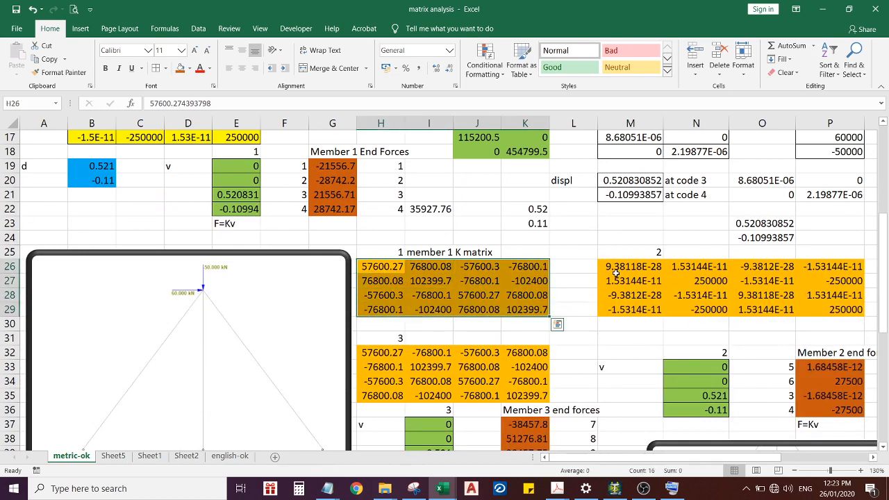
{"action": "left_click_drag", "start_coordinate": [612, 270], "coordinate": [799, 309]}
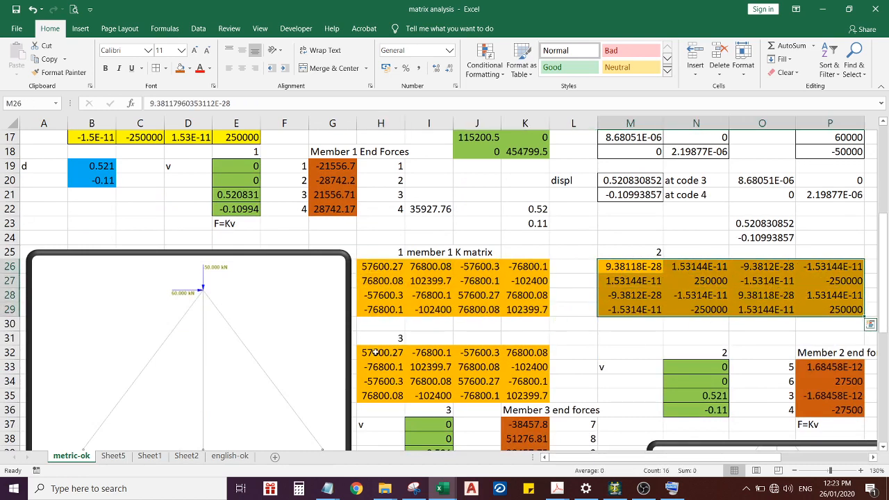
{"action": "left_click_drag", "start_coordinate": [375, 352], "coordinate": [508, 396]}
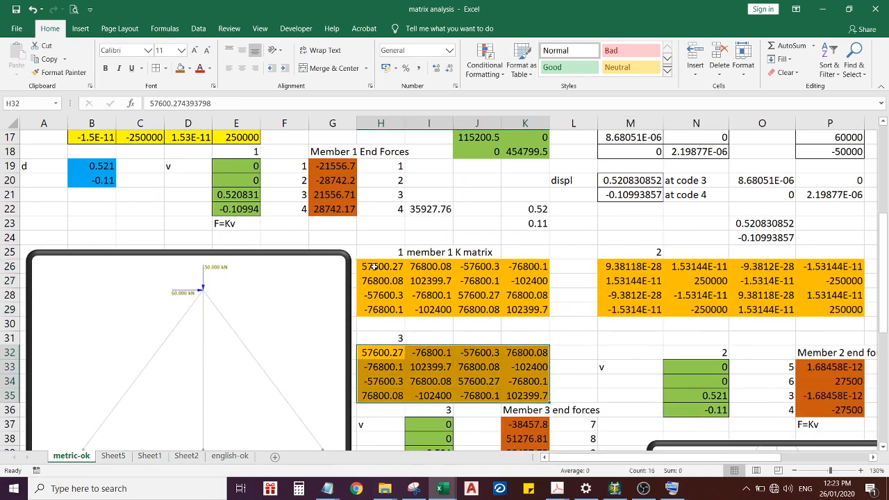
{"action": "left_click_drag", "start_coordinate": [373, 266], "coordinate": [534, 309]}
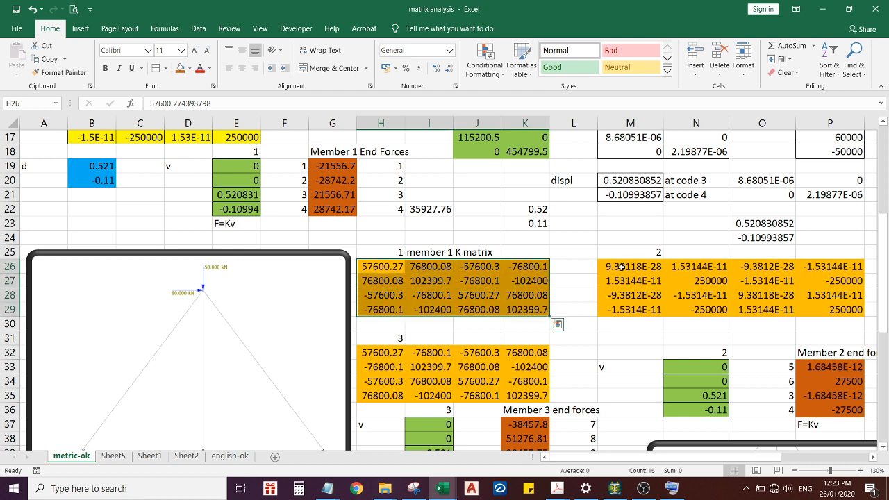
{"action": "left_click_drag", "start_coordinate": [621, 266], "coordinate": [830, 310]}
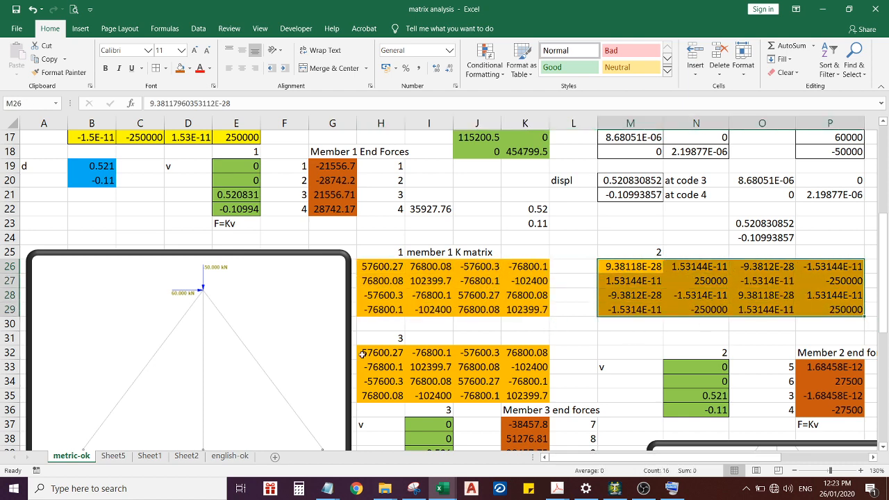
{"action": "left_click_drag", "start_coordinate": [362, 353], "coordinate": [528, 396]}
{"action": "left_click", "coordinate": [557, 410]}
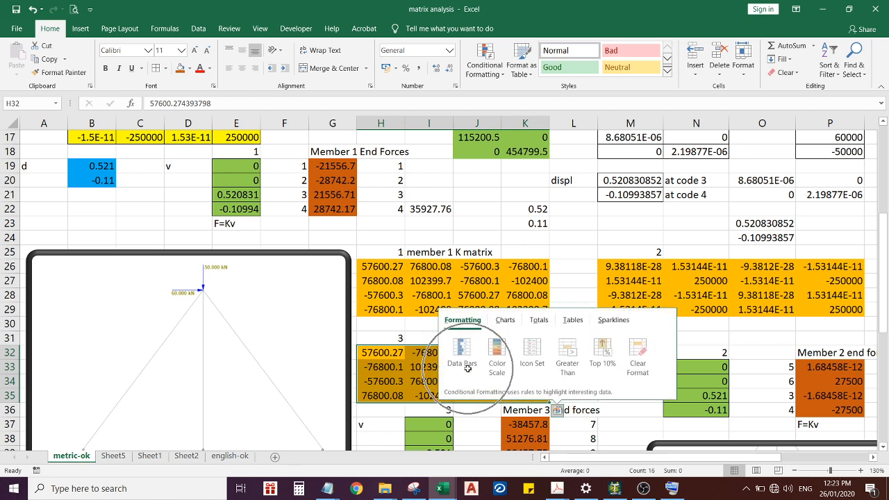
{"action": "left_click", "coordinate": [428, 353]}
Step: Color the E, THETA, A and L input values in C5:C8 red
{"action": "scroll", "coordinate": [422, 353], "scroll_direction": "up", "scroll_amount": 4}
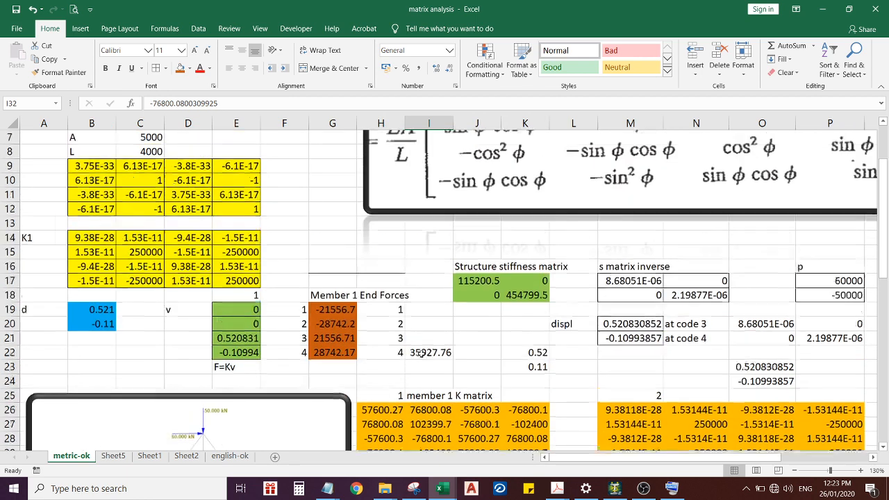
{"action": "scroll", "coordinate": [421, 352], "scroll_direction": "up", "scroll_amount": 2}
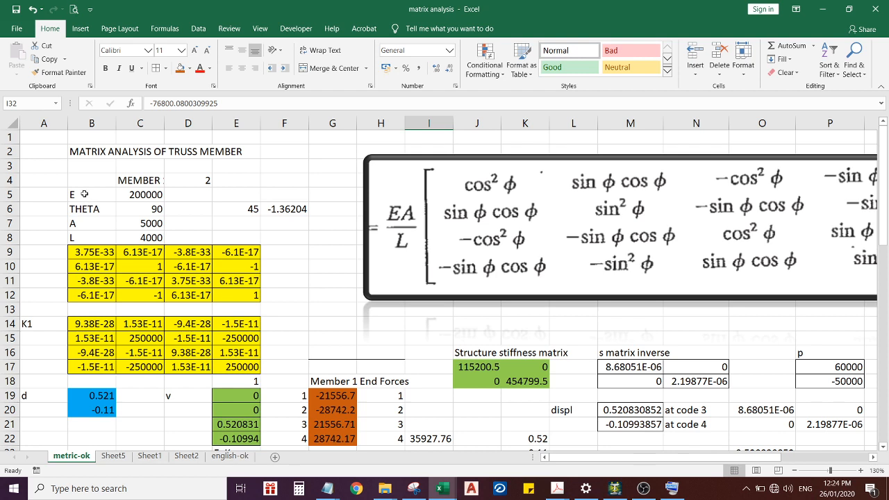
{"action": "left_click", "coordinate": [142, 195]}
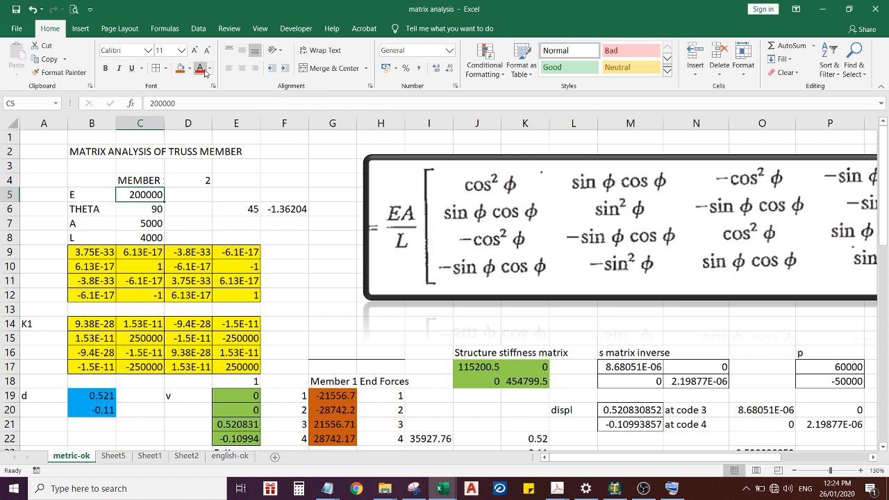
{"action": "left_click", "coordinate": [204, 70]}
{"action": "key", "text": "Return"}
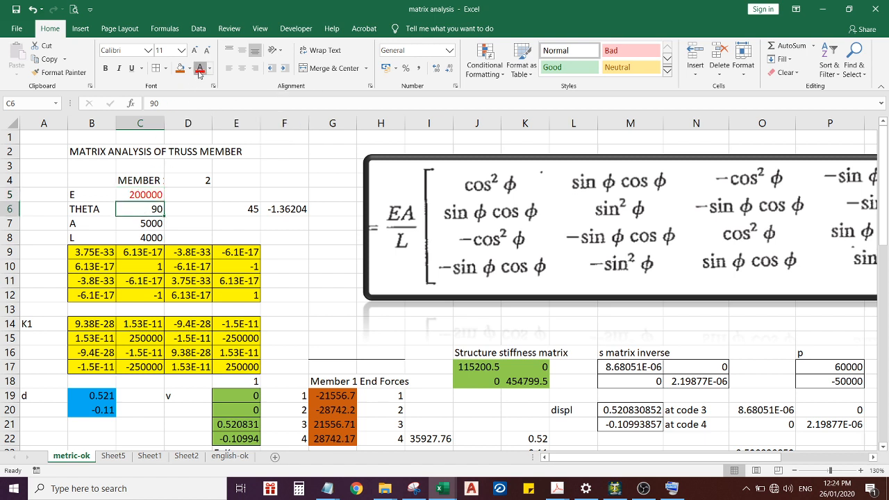
{"action": "left_click", "coordinate": [199, 71]}
{"action": "key", "text": "Return"}
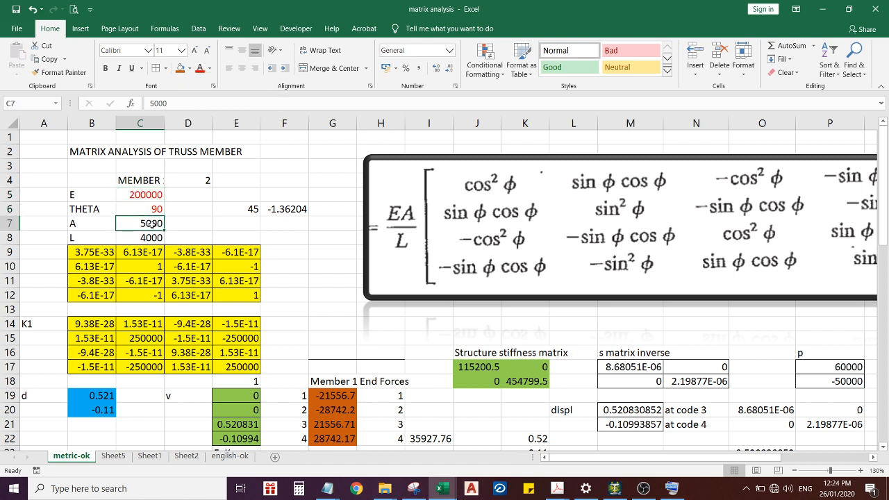
{"action": "left_click", "coordinate": [201, 70]}
{"action": "left_click", "coordinate": [137, 238]}
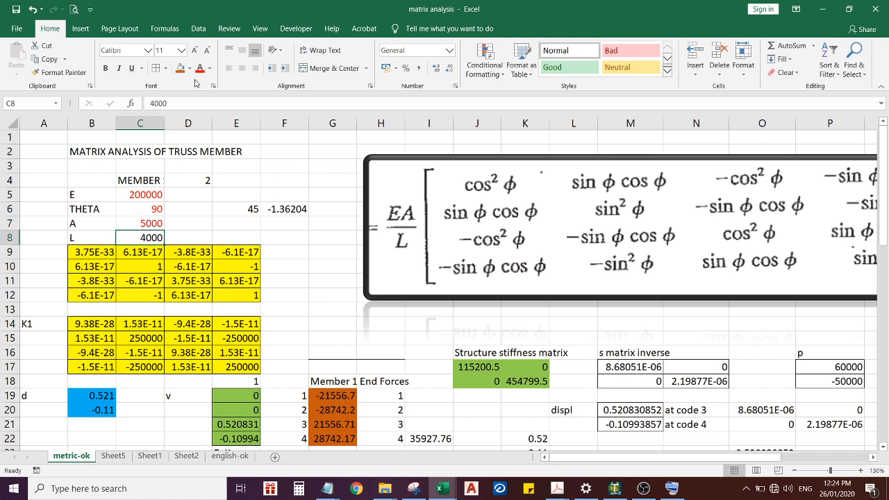
{"action": "left_click", "coordinate": [200, 70]}
Step: Examine the general truss stiffness matrix picture and compare its first-row terms with the formulas in B9, C9 and D9
{"action": "left_click_drag", "start_coordinate": [623, 458], "coordinate": [655, 459]}
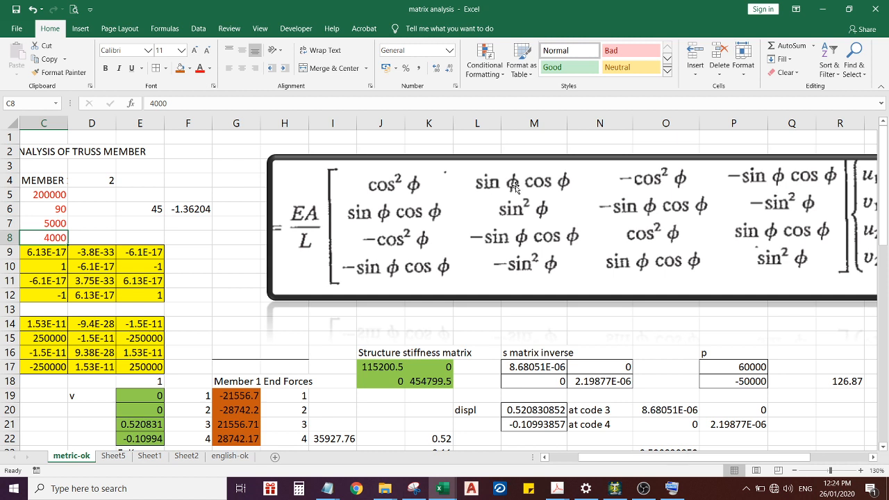
{"action": "key", "text": "ctrl"}
{"action": "key", "text": "ctrl"}
{"action": "key", "text": "ctrl"}
{"action": "key", "text": "ctrl"}
{"action": "scroll", "coordinate": [634, 457], "scroll_direction": "left", "scroll_amount": 2}
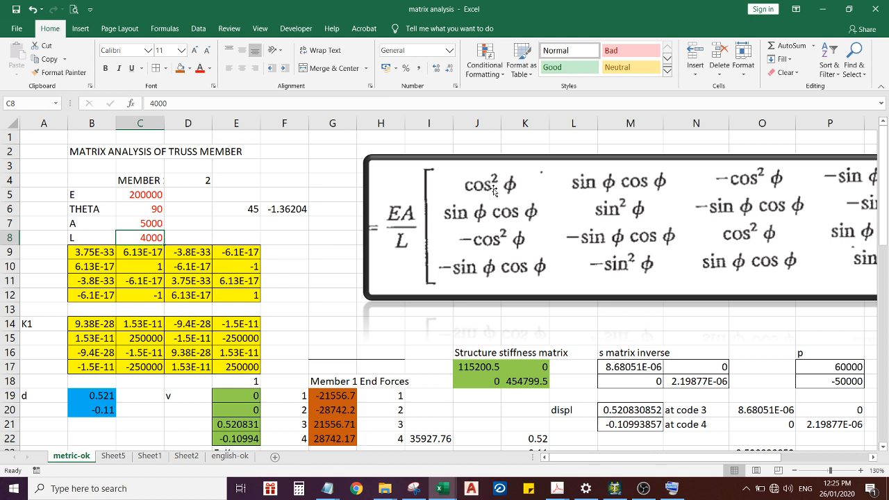
{"action": "left_click_drag", "start_coordinate": [75, 252], "coordinate": [229, 293]}
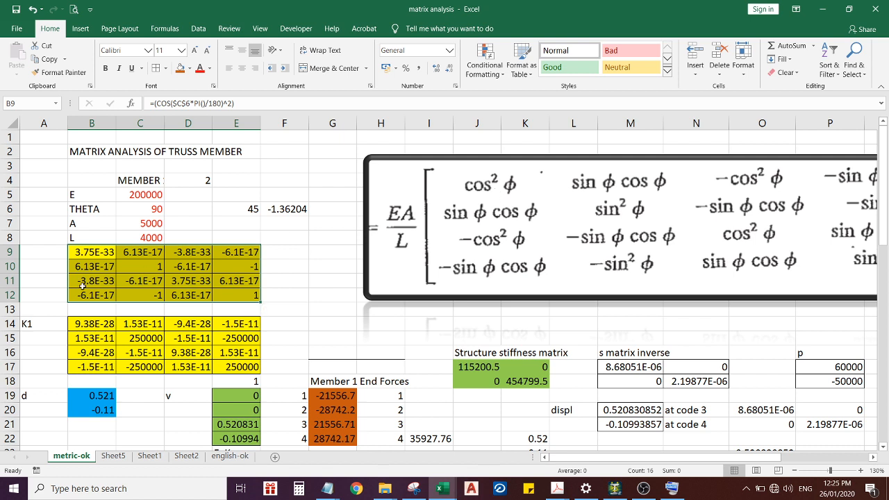
{"action": "left_click", "coordinate": [88, 255]}
{"action": "left_click", "coordinate": [196, 105]}
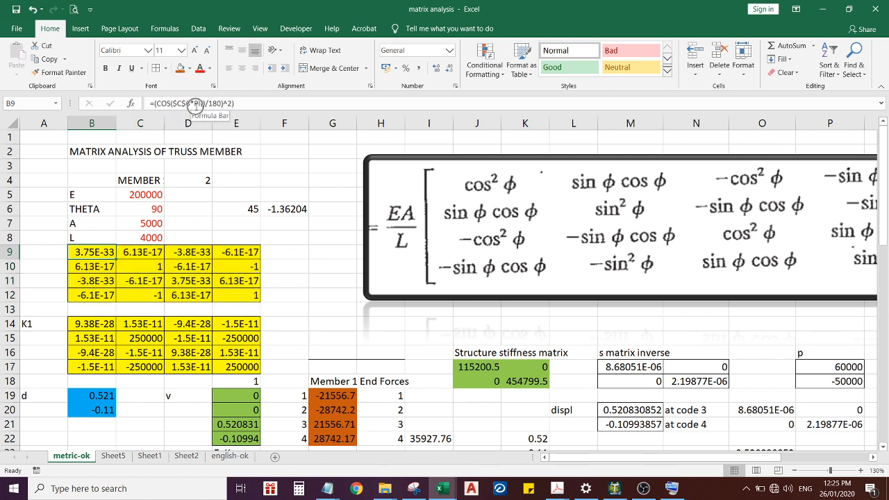
{"action": "left_click", "coordinate": [132, 255]}
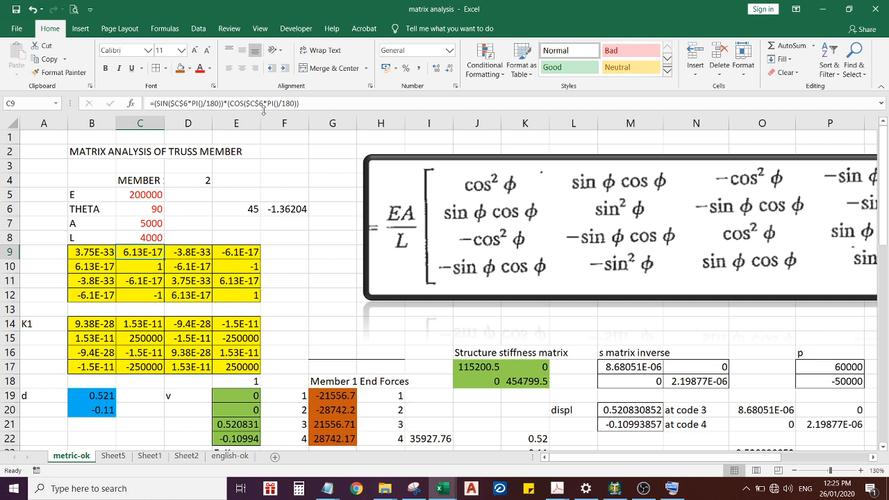
{"action": "left_click", "coordinate": [585, 184]}
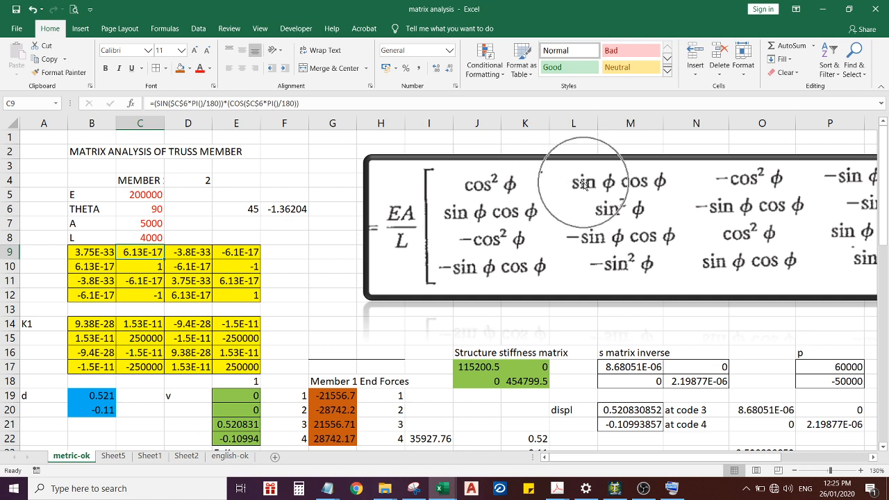
{"action": "left_click", "coordinate": [187, 256]}
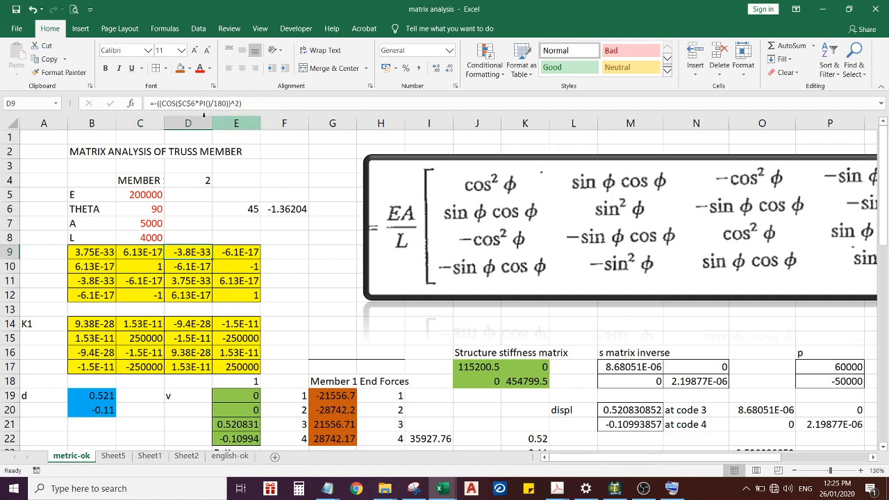
{"action": "left_click", "coordinate": [743, 180]}
{"action": "left_click", "coordinate": [160, 104]}
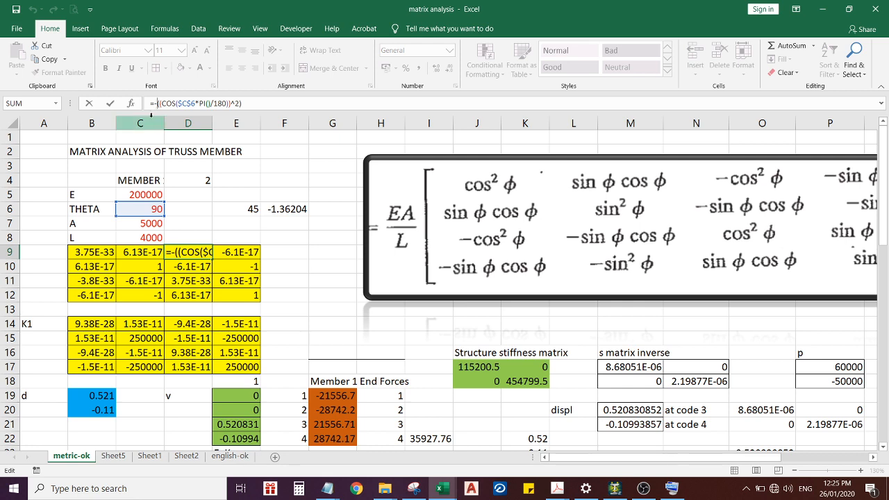
{"action": "key", "text": "ctrl+Return"}
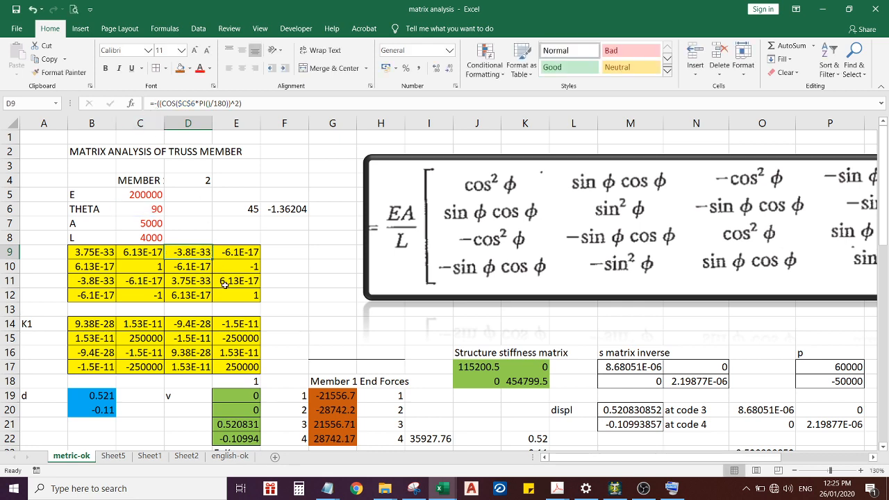
Step: Set the member's length L in C8 to 5000 and its area A in C7 to 4000
{"action": "scroll", "coordinate": [224, 285], "scroll_direction": "down", "scroll_amount": 7}
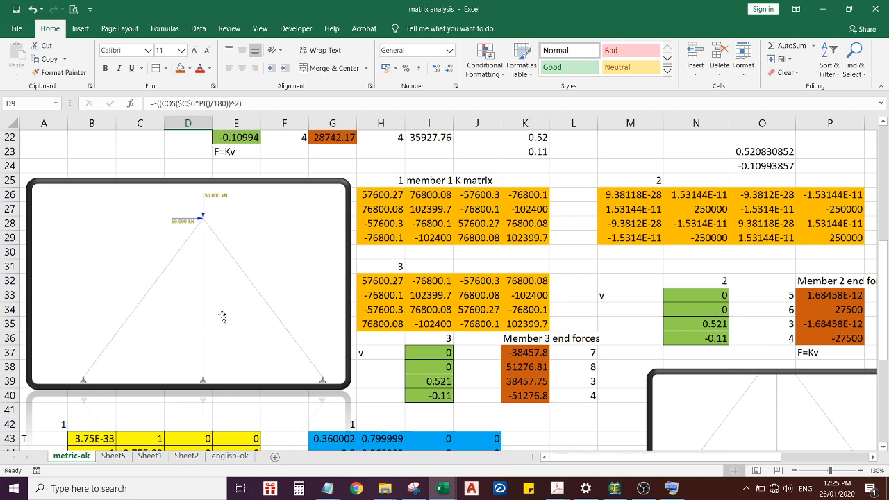
{"action": "scroll", "coordinate": [176, 334], "scroll_direction": "up", "scroll_amount": 7}
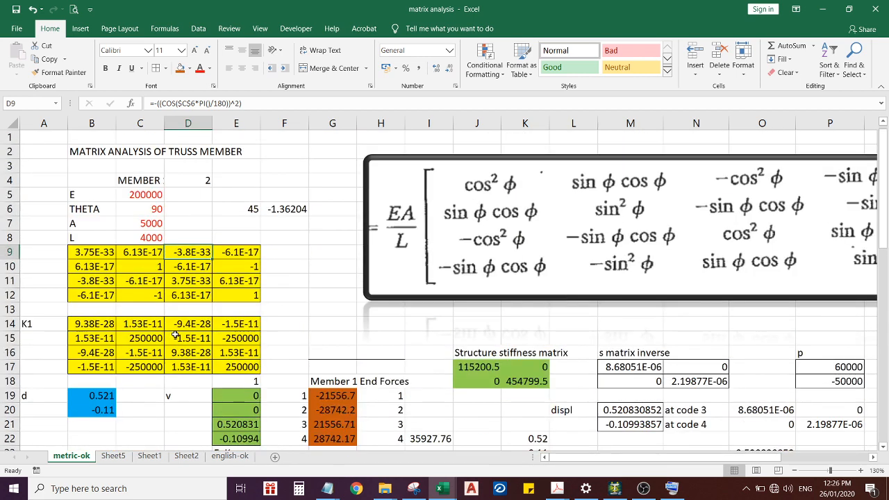
{"action": "left_click", "coordinate": [144, 234]}
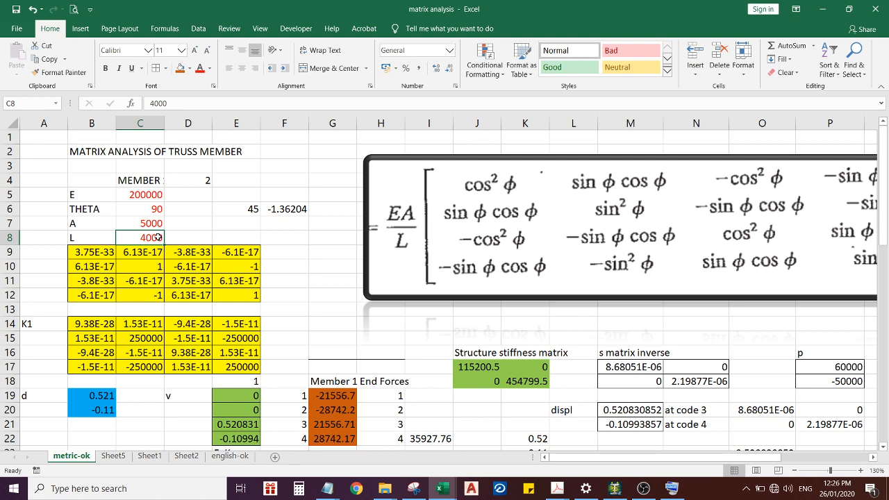
{"action": "type", "text": "5000"}
{"action": "key", "text": "Return"}
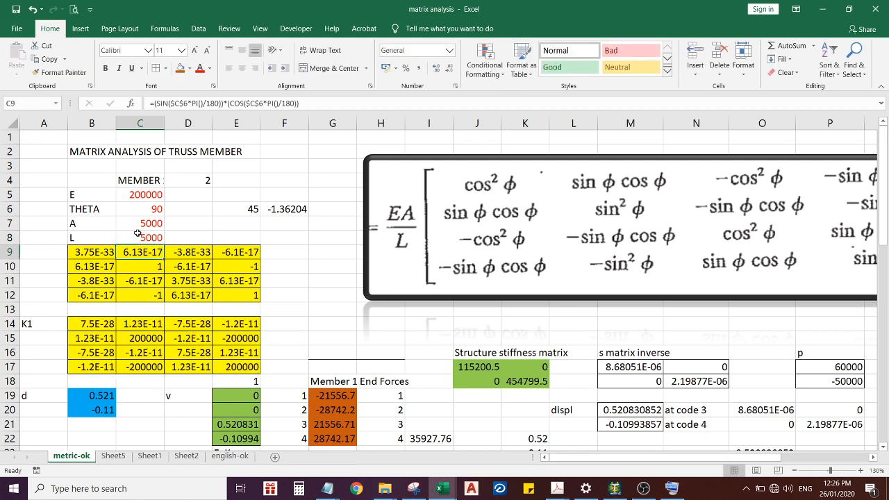
{"action": "left_click", "coordinate": [135, 223]}
{"action": "type", "text": "400"}
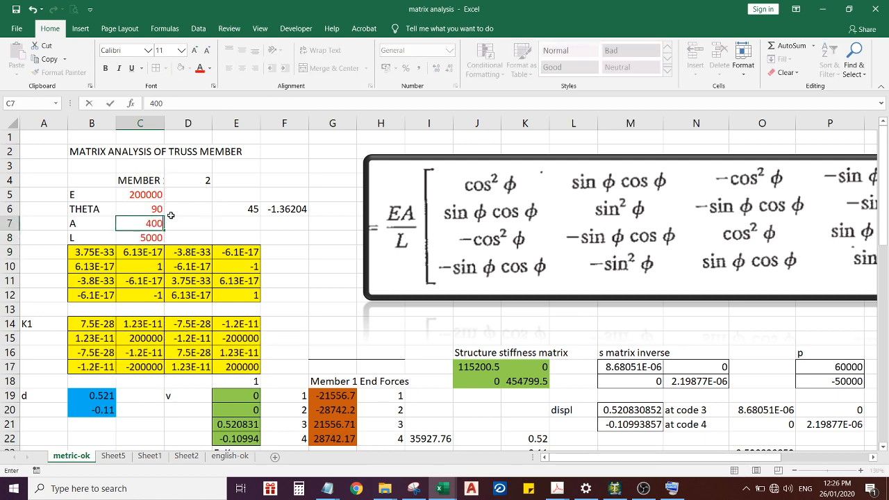
{"action": "type", "text": "0"}
{"action": "key", "text": "Return"}
Step: Set the member's THETA angle in C6 to 53.13
{"action": "left_click", "coordinate": [133, 211]}
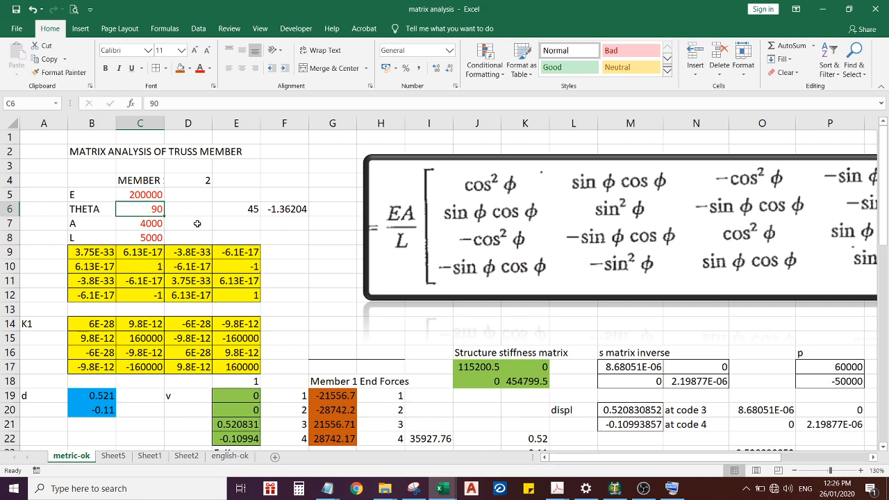
{"action": "type", "text": "53"}
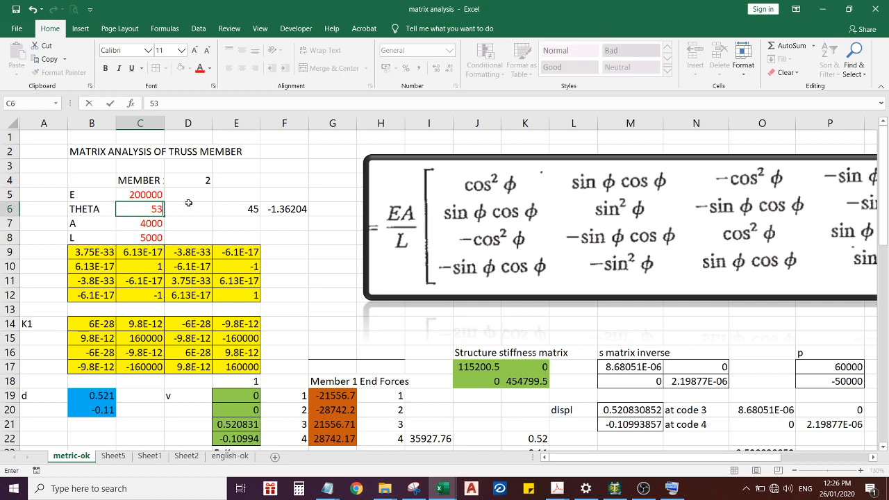
{"action": "type", "text": ".13"}
{"action": "key", "text": "Return"}
Step: Enter the unit label mm2 beside the area value, in D7
{"action": "left_click", "coordinate": [151, 196]}
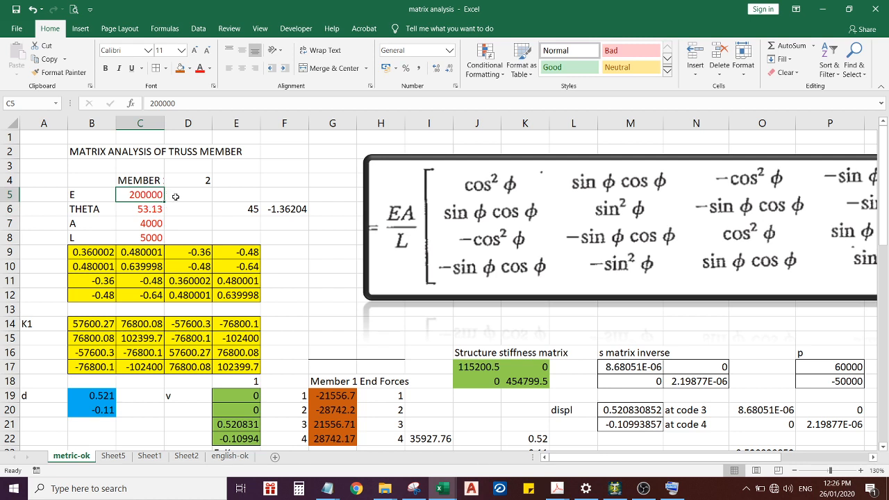
{"action": "left_click", "coordinate": [177, 197]}
{"action": "left_click", "coordinate": [153, 209]}
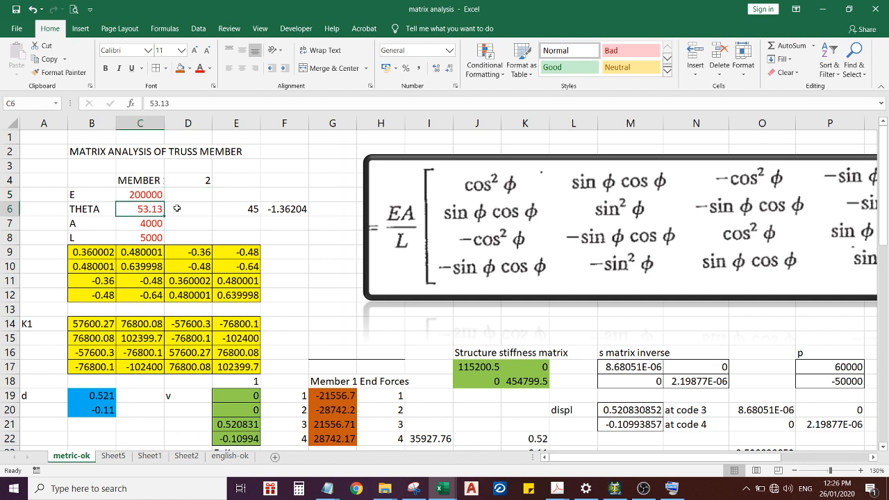
{"action": "left_click", "coordinate": [179, 209]}
{"action": "left_click", "coordinate": [172, 224]}
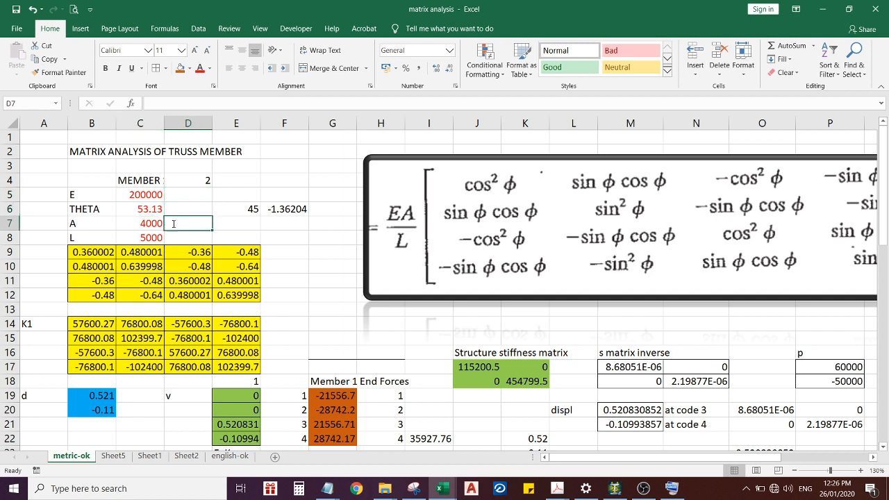
{"action": "type", "text": "mm2"}
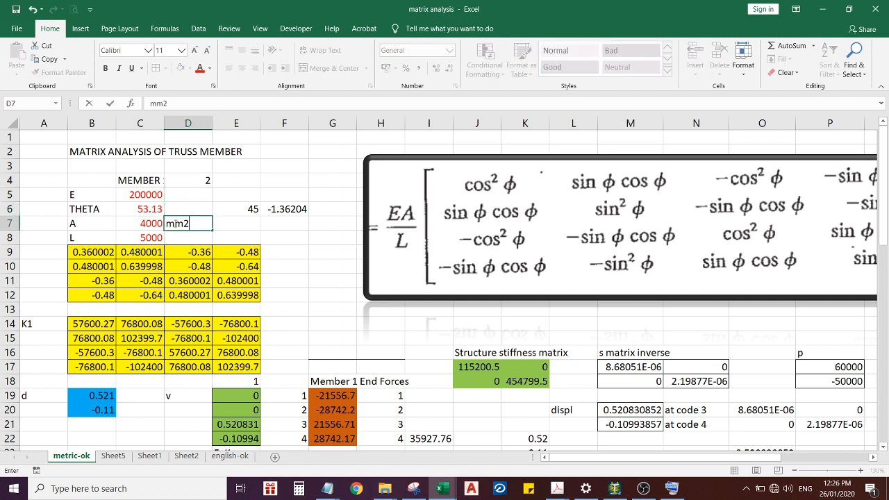
{"action": "key", "text": "Return"}
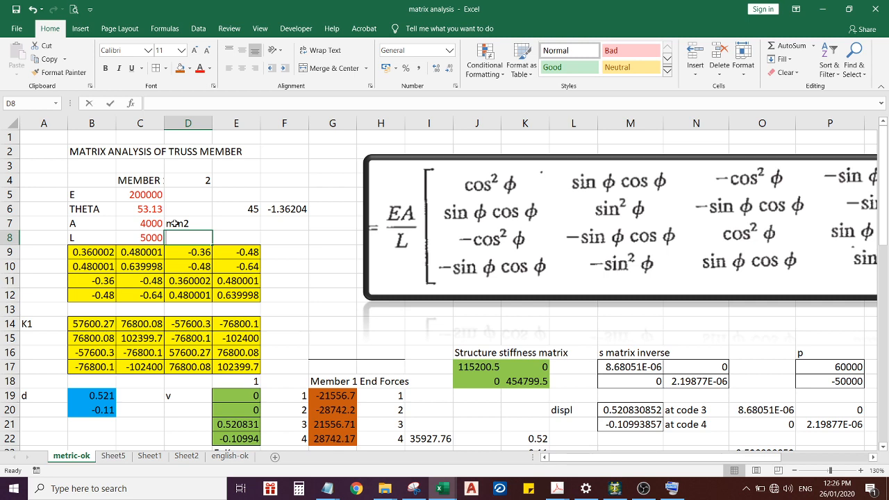
Step: Enter the unit label mm beside the length value, in D8
{"action": "type", "text": "mm2"}
{"action": "key", "text": "Return"}
{"action": "key", "text": "Up"}
{"action": "key", "text": "F2"}
{"action": "key", "text": "BackSpace"}
{"action": "key", "text": "Return"}
Step: Enter the unit label N/mm2 beside the E value, in D5
{"action": "left_click", "coordinate": [183, 197]}
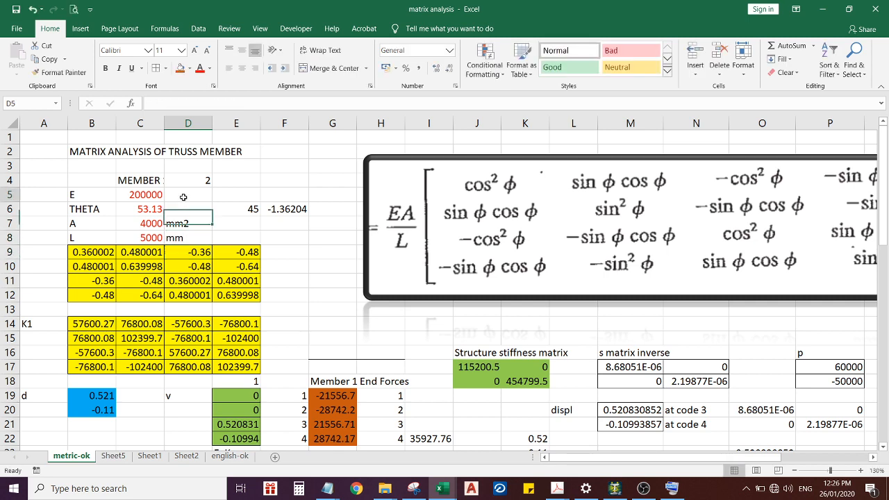
{"action": "type", "text": "N/mm2"}
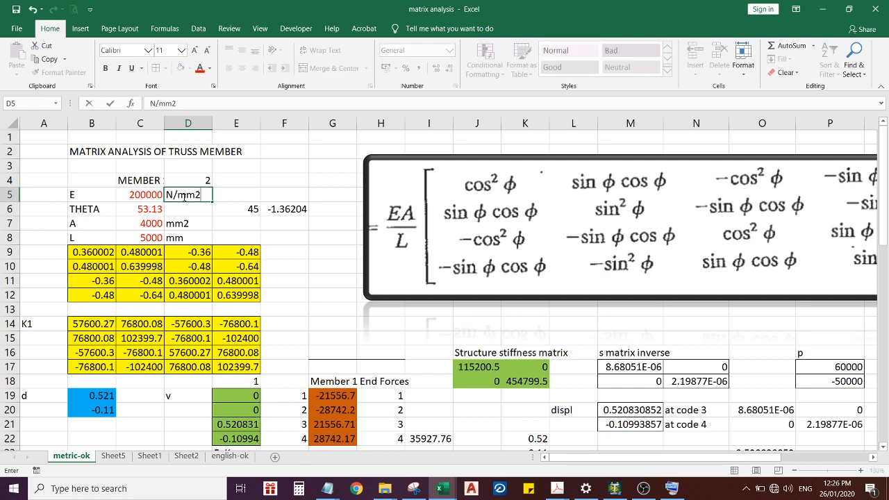
{"action": "key", "text": "Return"}
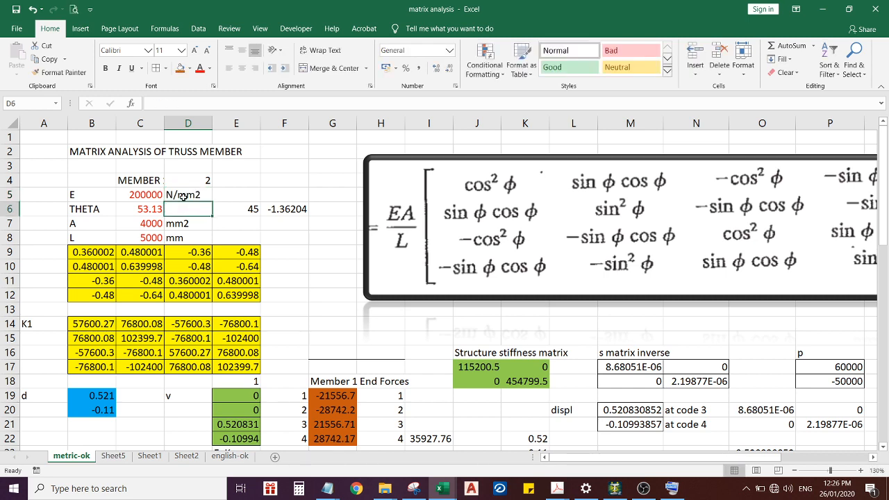
Step: Examine the trigonometric matrix in B9:E12 and check the formulas that scale it into the K1 stiffness matrix in B14:E17
{"action": "scroll", "coordinate": [223, 239], "scroll_direction": "down", "scroll_amount": 1}
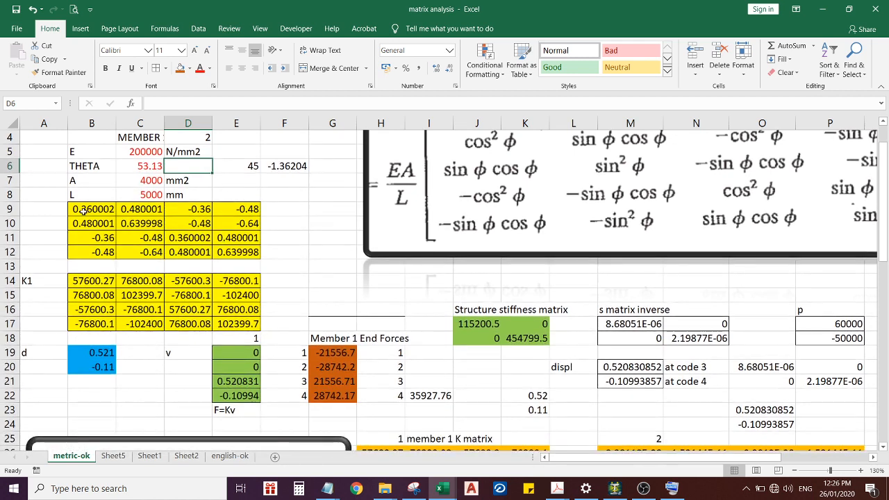
{"action": "left_click_drag", "start_coordinate": [78, 208], "coordinate": [222, 252]}
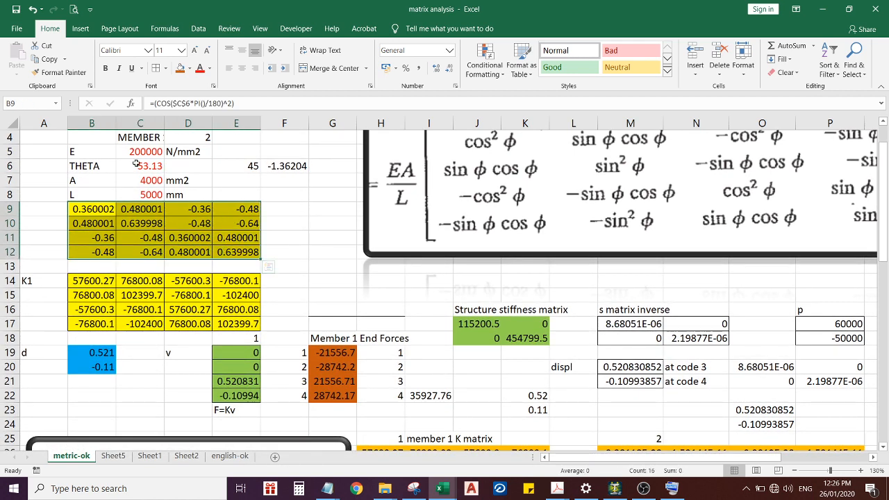
{"action": "key", "text": "ctrl+q"}
{"action": "left_click", "coordinate": [154, 177]}
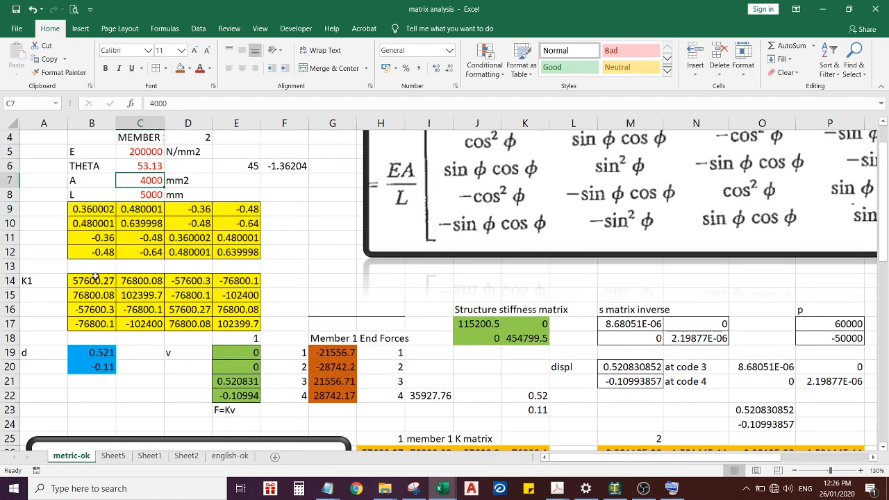
{"action": "left_click_drag", "start_coordinate": [83, 282], "coordinate": [237, 324]}
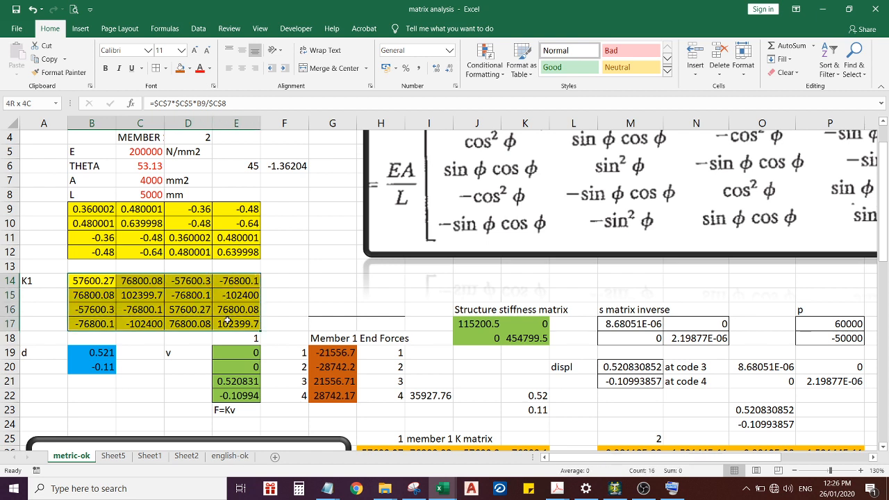
{"action": "left_click", "coordinate": [91, 279]}
{"action": "left_click", "coordinate": [154, 281]}
{"action": "left_click", "coordinate": [226, 281]}
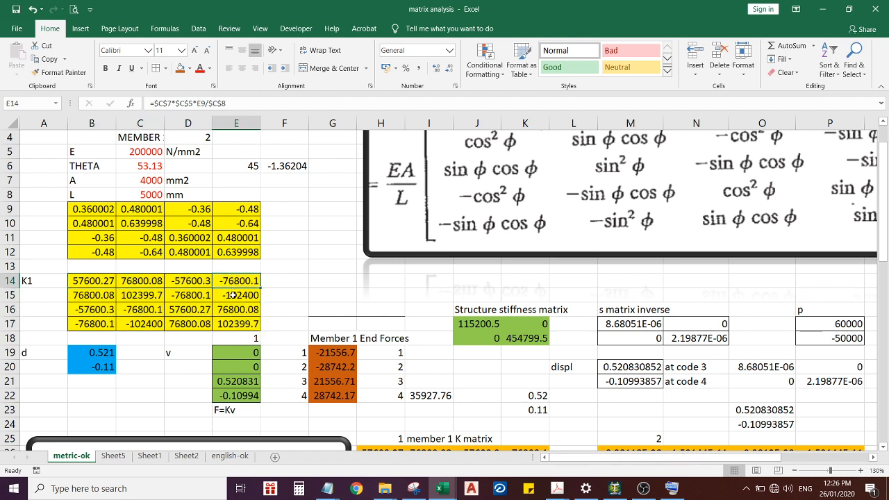
{"action": "left_click", "coordinate": [231, 295]}
{"action": "left_click", "coordinate": [233, 310]}
{"action": "left_click", "coordinate": [232, 324]}
{"action": "left_click", "coordinate": [202, 323]}
{"action": "left_click", "coordinate": [198, 309]}
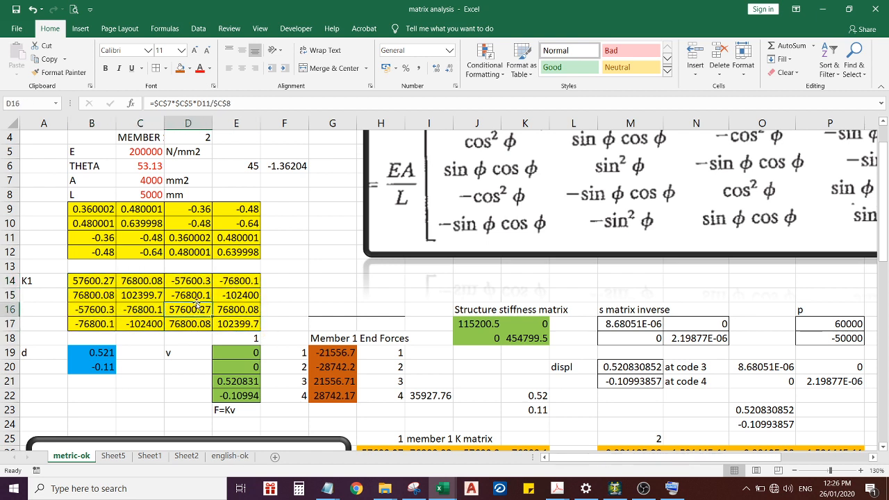
{"action": "left_click", "coordinate": [198, 295]}
{"action": "left_click", "coordinate": [196, 282]}
{"action": "left_click", "coordinate": [107, 281]}
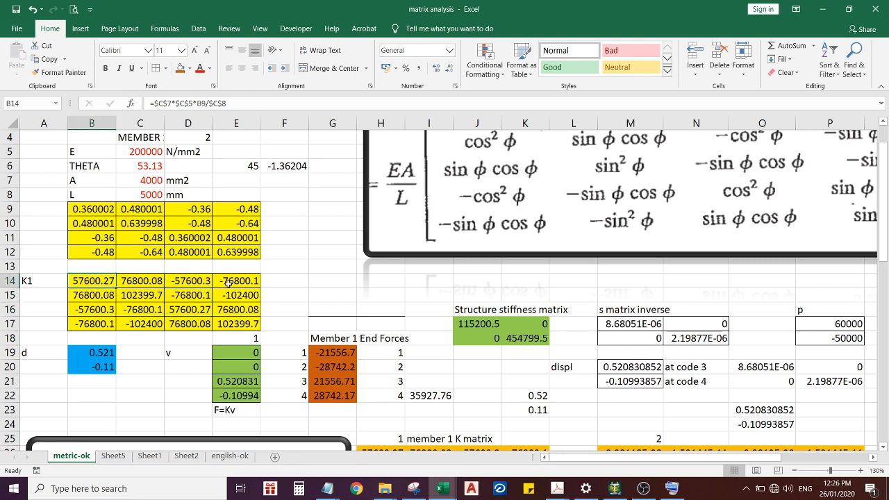
Step: Trace how the member properties in C5:C8 feed the cosine term in B9 and the K1 matrix in B14:E17
{"action": "scroll", "coordinate": [186, 294], "scroll_direction": "up", "scroll_amount": 1}
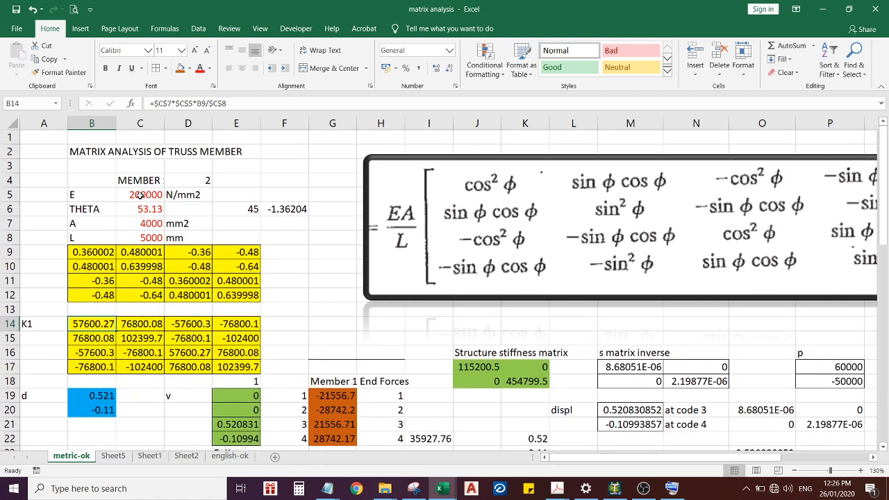
{"action": "left_click_drag", "start_coordinate": [140, 195], "coordinate": [141, 242]}
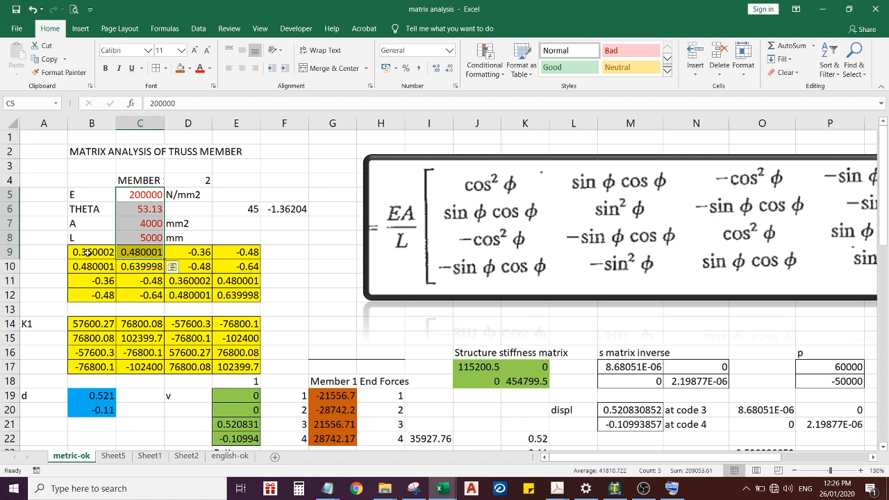
{"action": "left_click", "coordinate": [88, 253]}
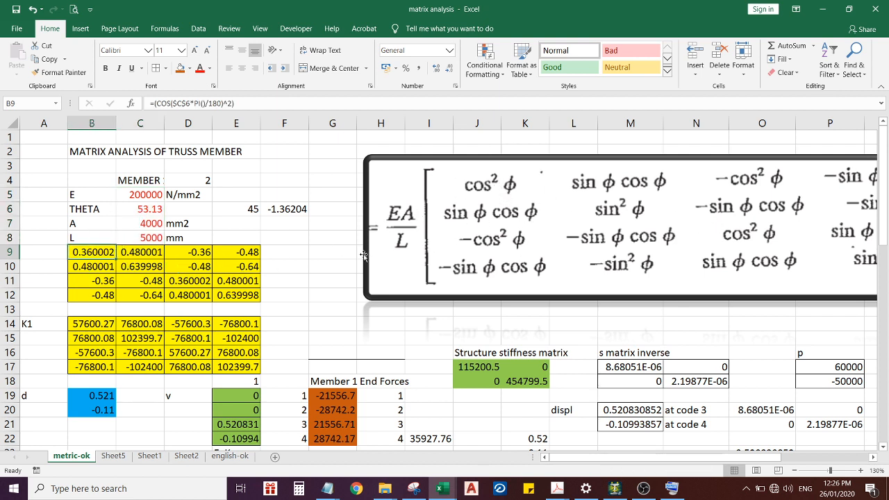
{"action": "left_click", "coordinate": [116, 323]}
{"action": "left_click", "coordinate": [175, 324]}
{"action": "left_click", "coordinate": [223, 324]}
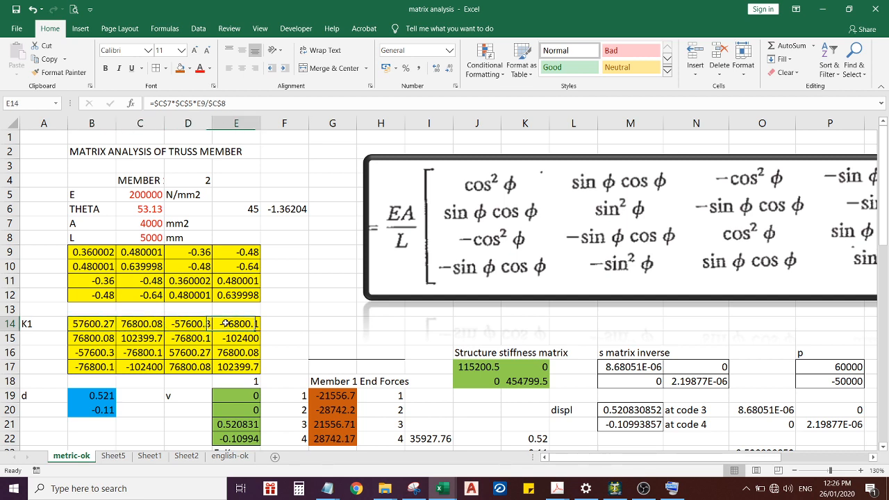
{"action": "scroll", "coordinate": [226, 323], "scroll_direction": "down", "scroll_amount": 1}
{"action": "left_click_drag", "start_coordinate": [101, 285], "coordinate": [236, 318]}
{"action": "scroll", "coordinate": [236, 318], "scroll_direction": "up", "scroll_amount": 1}
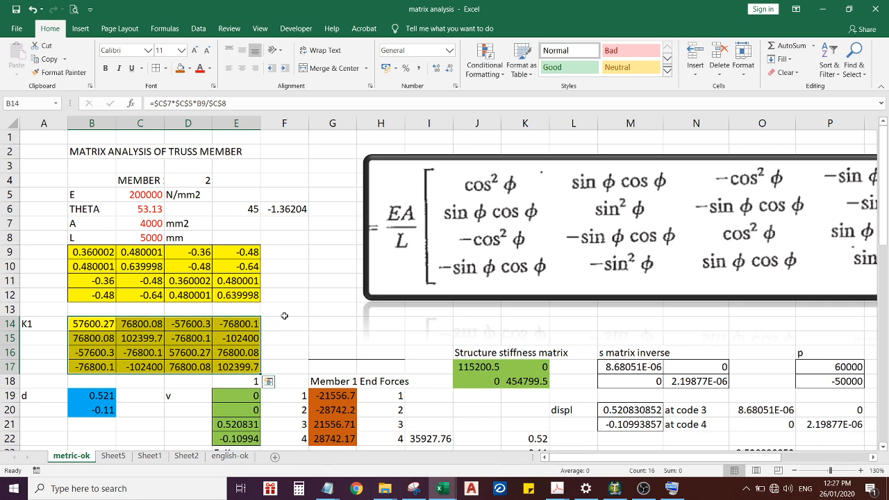
Step: Try to copy the K1 stiffness matrix in B14:E17 using the on-screen keyboard
{"action": "scroll", "coordinate": [285, 316], "scroll_direction": "down", "scroll_amount": 3}
{"action": "key", "text": "ctrl+q"}
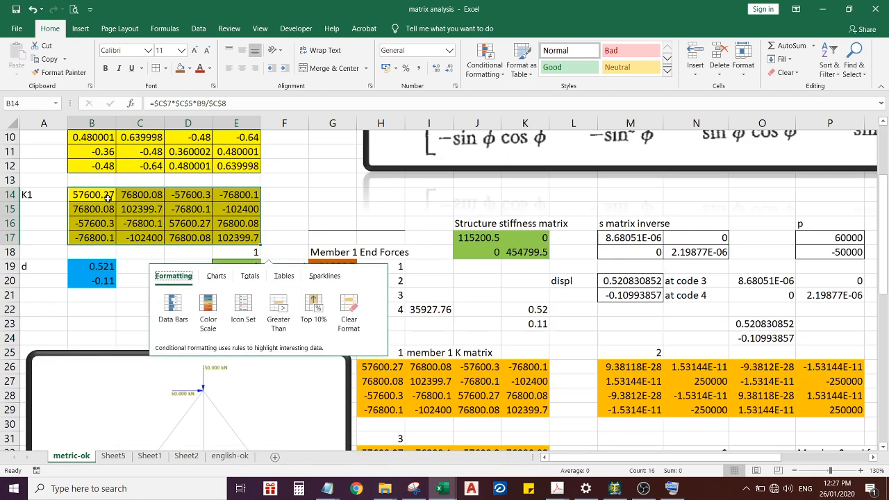
{"action": "left_click_drag", "start_coordinate": [108, 197], "coordinate": [221, 237]}
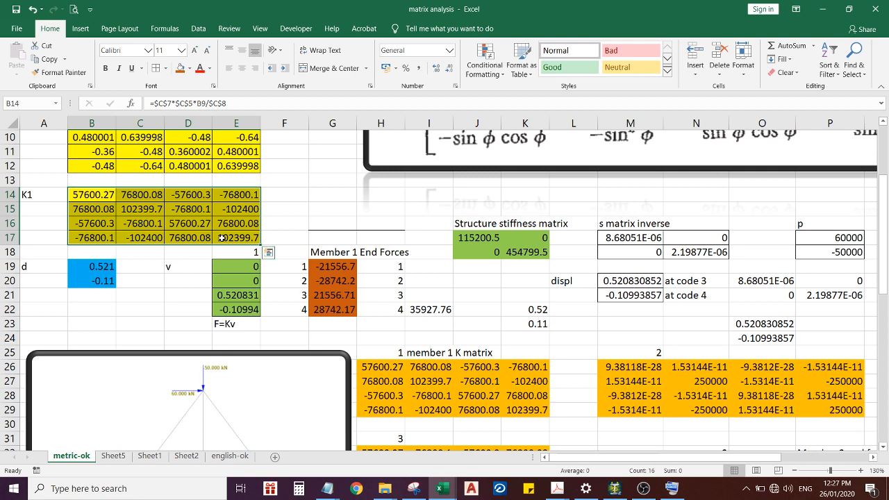
{"action": "left_click", "coordinate": [671, 489]}
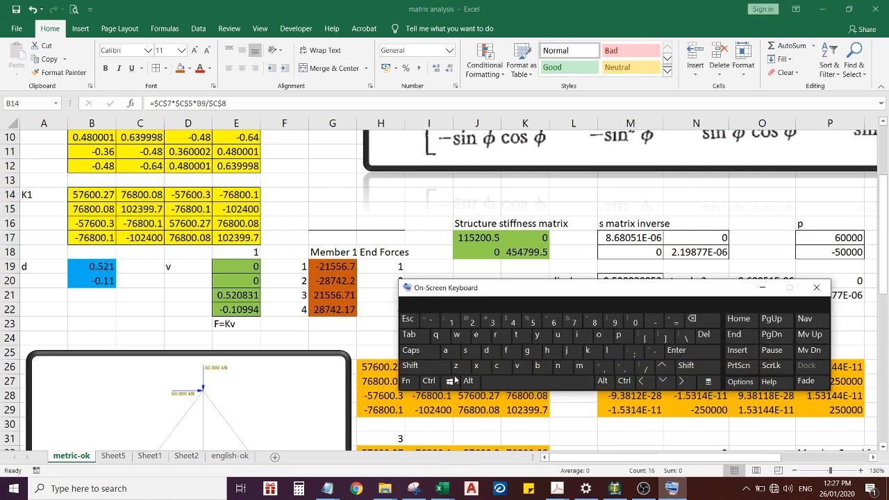
{"action": "left_click", "coordinate": [429, 381]}
{"action": "left_click", "coordinate": [498, 367]}
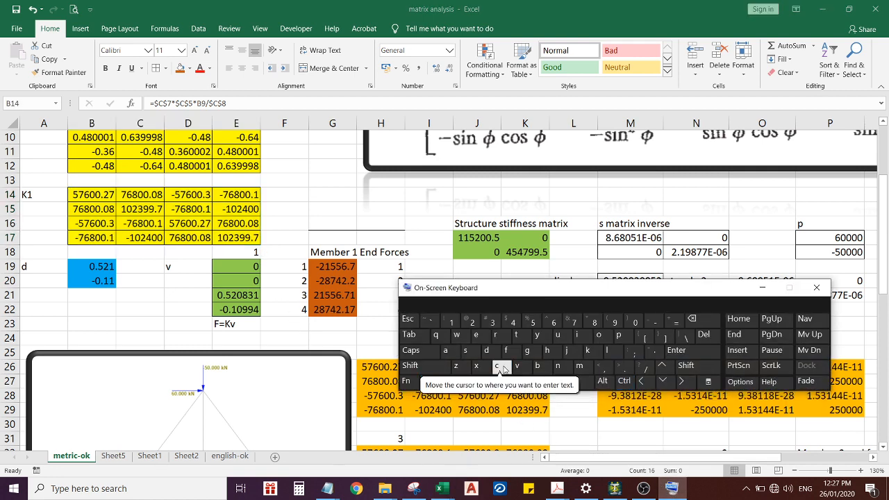
{"action": "left_click", "coordinate": [762, 287]}
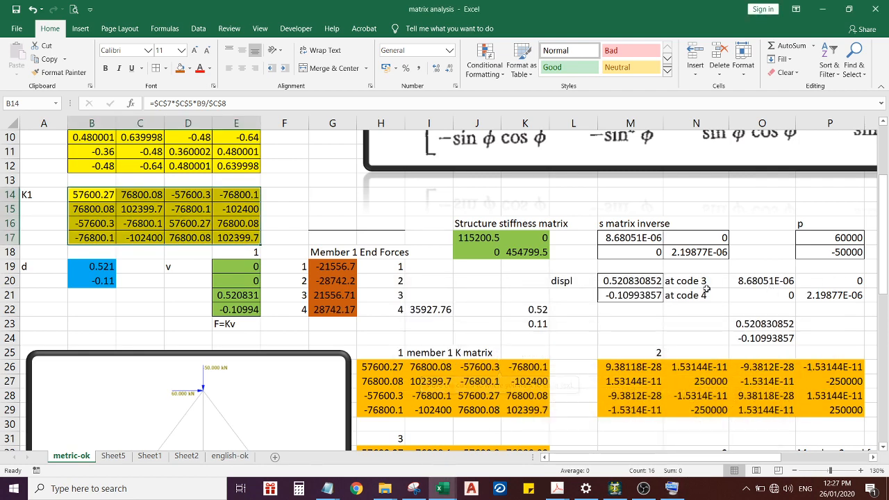
Step: Reselect the K1 matrix in B14:E17 and retry copying it with the on-screen keyboard
{"action": "left_click", "coordinate": [671, 488]}
{"action": "left_click", "coordinate": [434, 383]}
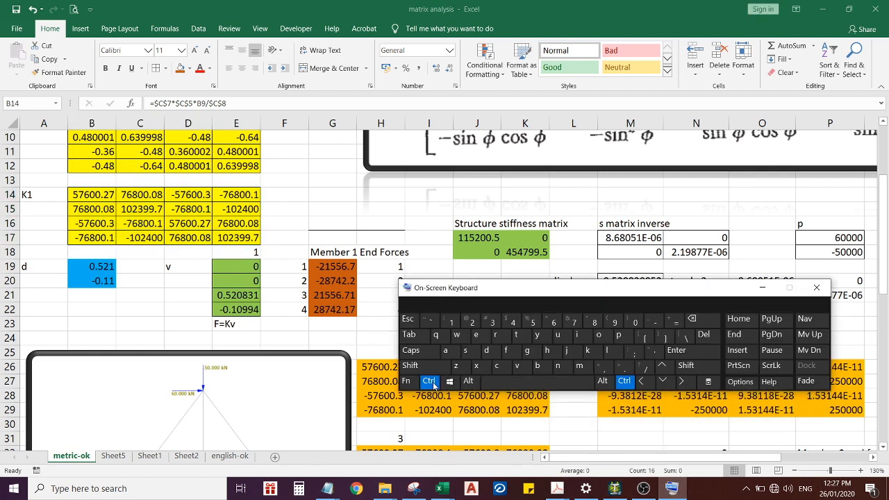
{"action": "left_click", "coordinate": [418, 235]}
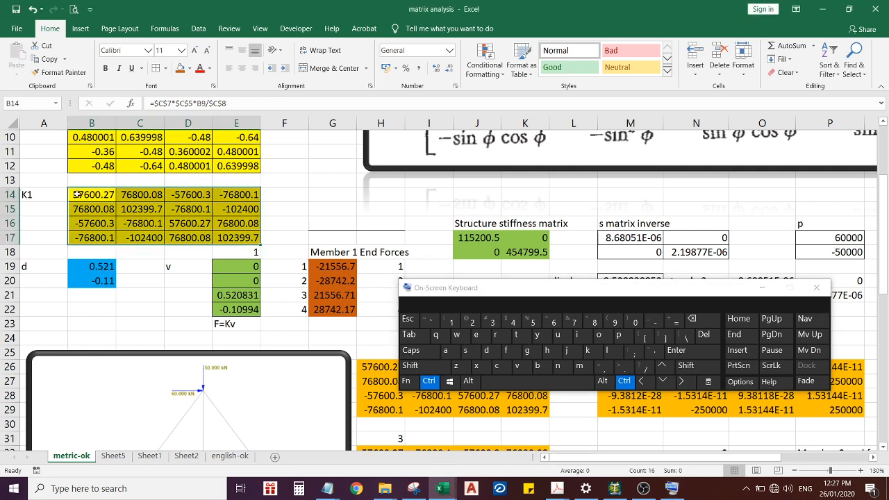
{"action": "left_click_drag", "start_coordinate": [76, 195], "coordinate": [235, 238]}
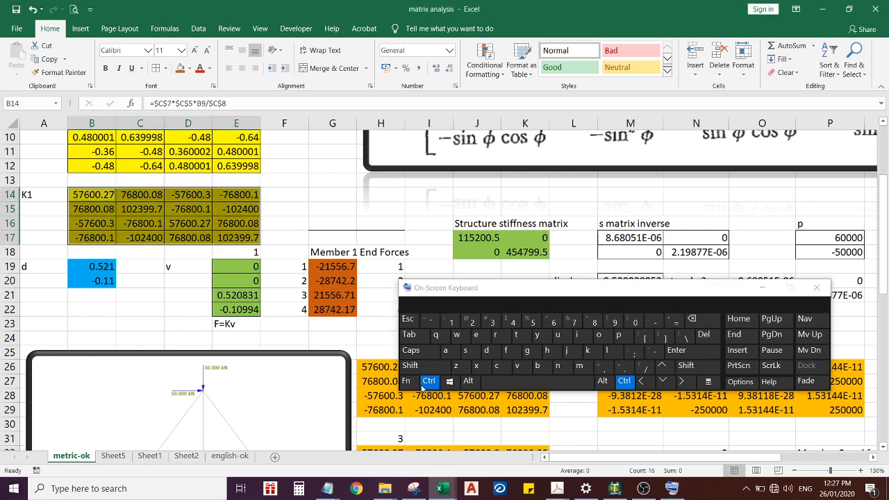
{"action": "left_click", "coordinate": [428, 384]}
{"action": "left_click", "coordinate": [428, 383]}
{"action": "left_click", "coordinate": [496, 366]}
{"action": "left_click", "coordinate": [448, 276]}
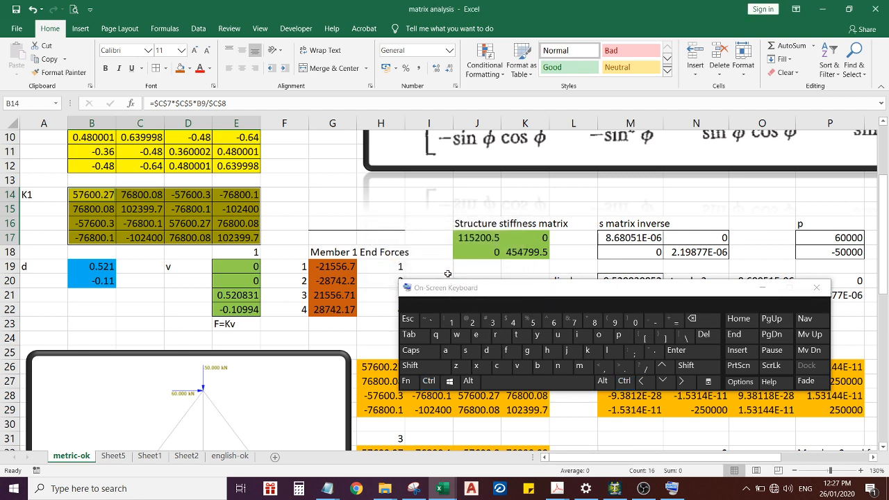
{"action": "left_click", "coordinate": [763, 288]}
{"action": "left_click", "coordinate": [429, 208]}
Step: Copy the K1 stiffness matrix in B14:E17 to the clipboard
{"action": "left_click_drag", "start_coordinate": [90, 197], "coordinate": [239, 238]}
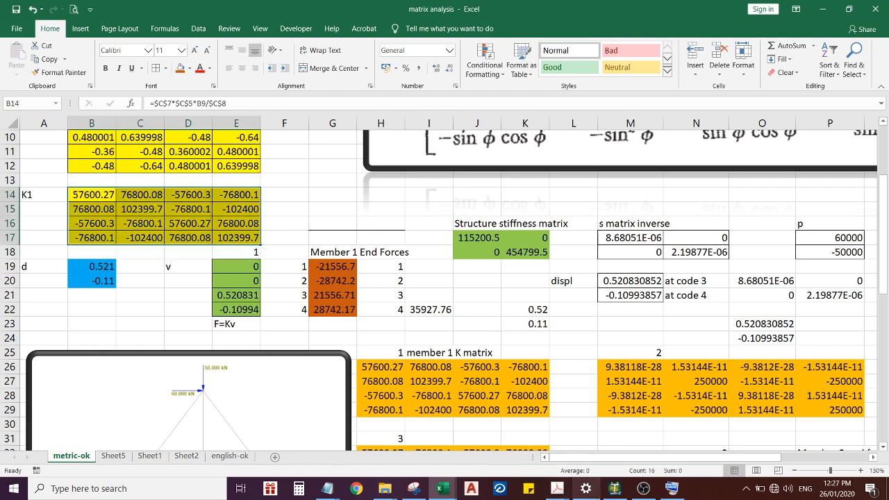
{"action": "left_click", "coordinate": [671, 489]}
{"action": "left_click", "coordinate": [428, 381]}
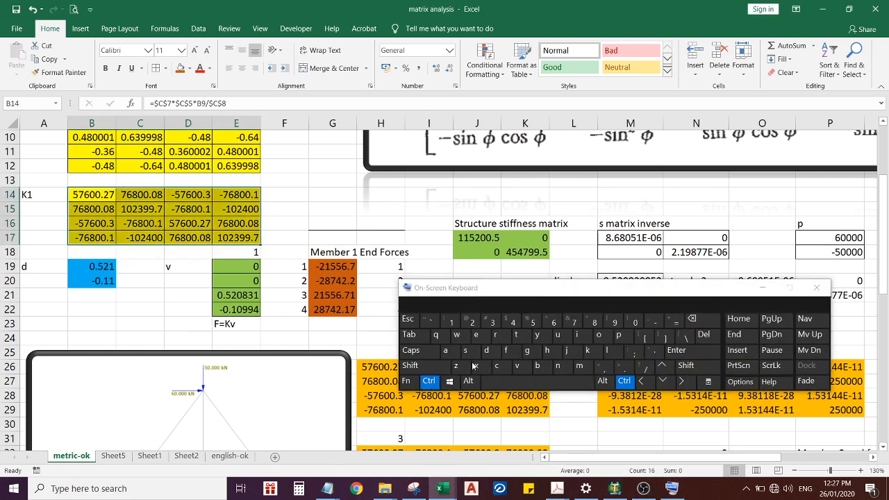
{"action": "left_click", "coordinate": [497, 365]}
{"action": "left_click", "coordinate": [763, 287]}
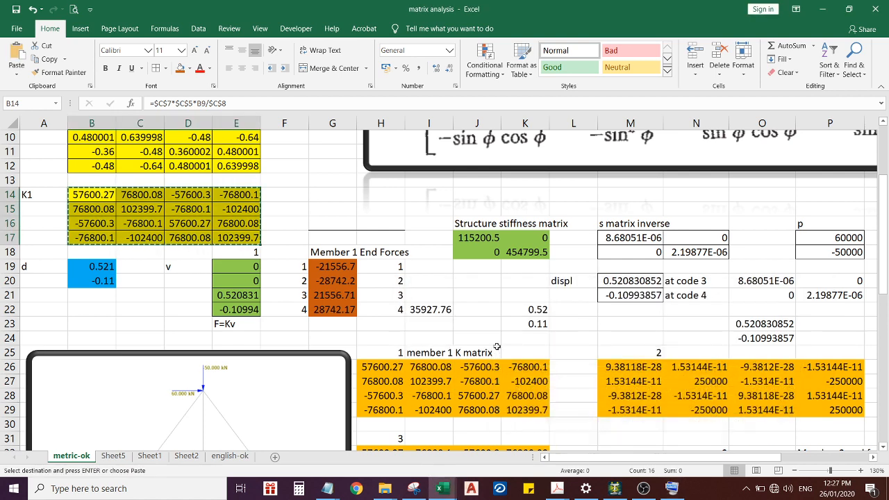
Step: Paste the copied matrix as values only into the member 1 K matrix block starting at H26
{"action": "scroll", "coordinate": [496, 346], "scroll_direction": "down", "scroll_amount": 2}
{"action": "left_click", "coordinate": [370, 278]}
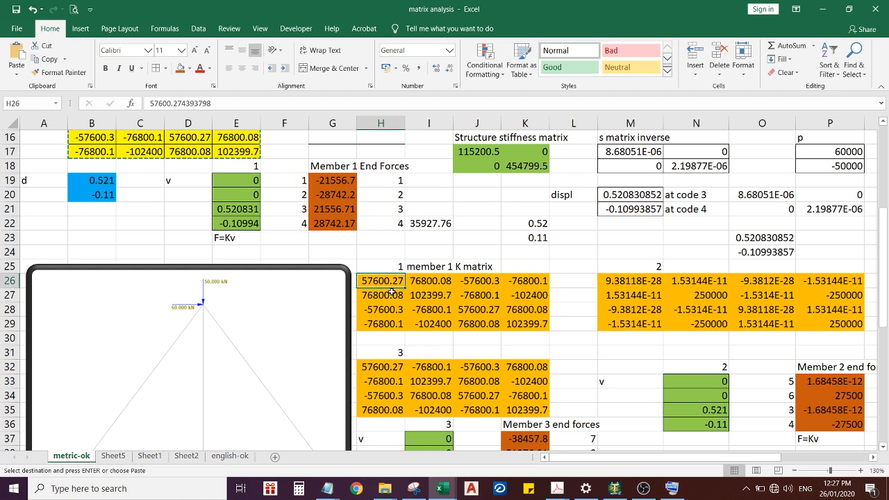
{"action": "key", "text": "alt+e"}
{"action": "key", "text": "s"}
{"action": "key", "text": "v"}
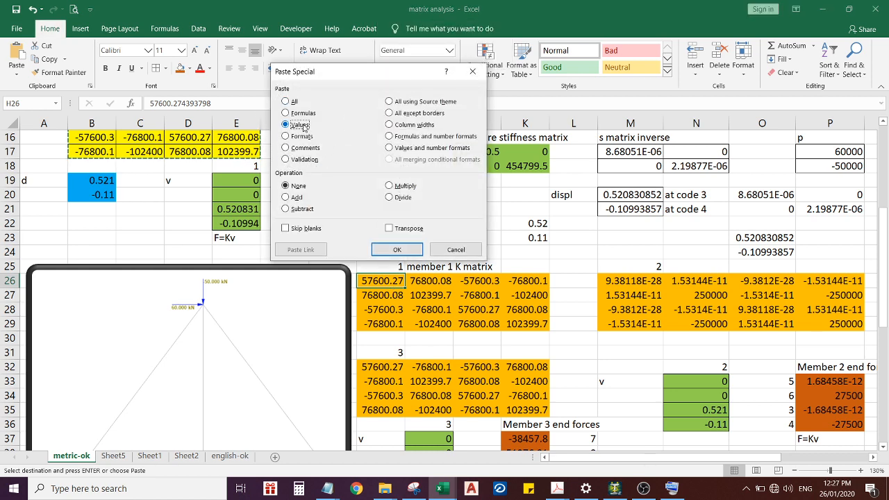
{"action": "left_click", "coordinate": [397, 249]}
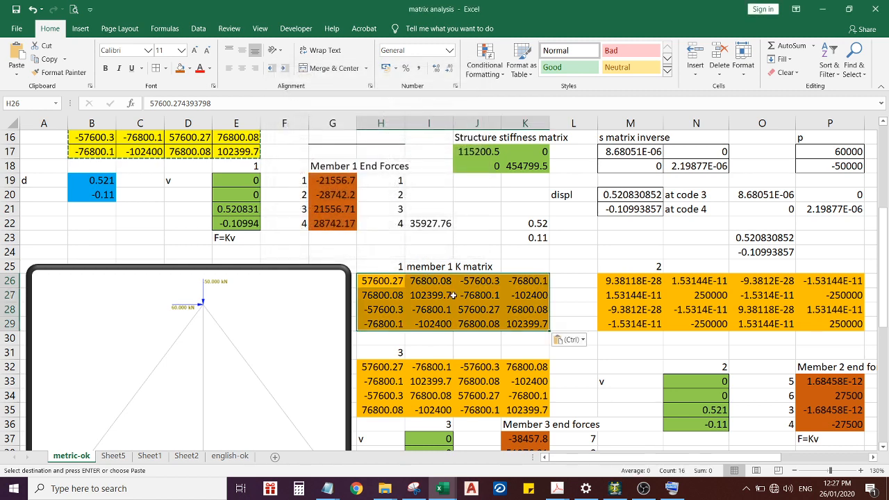
{"action": "left_click_drag", "start_coordinate": [389, 280], "coordinate": [521, 325]}
{"action": "scroll", "coordinate": [520, 325], "scroll_direction": "up", "scroll_amount": 1}
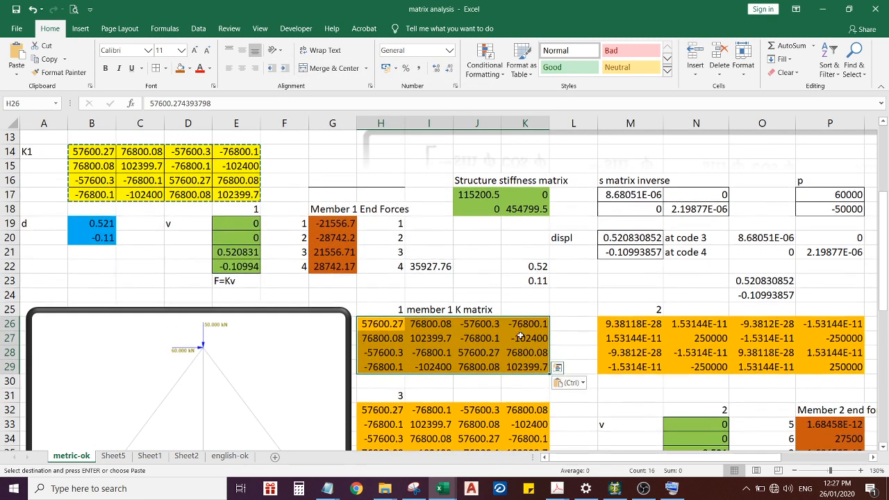
{"action": "right_click", "coordinate": [520, 336]}
{"action": "key", "text": "Escape"}
Step: Set the THETA angle in C6 to 90 for the next member
{"action": "scroll", "coordinate": [517, 324], "scroll_direction": "up", "scroll_amount": 4}
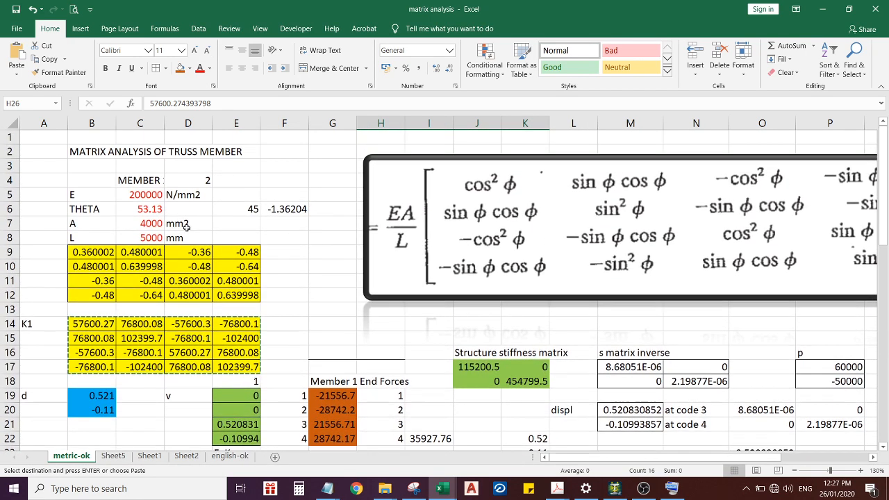
{"action": "left_click", "coordinate": [141, 194]}
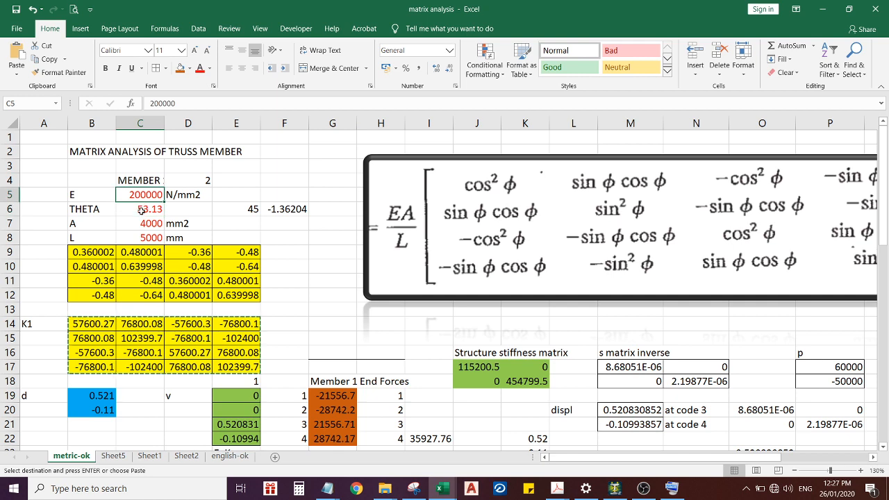
{"action": "left_click", "coordinate": [157, 210]}
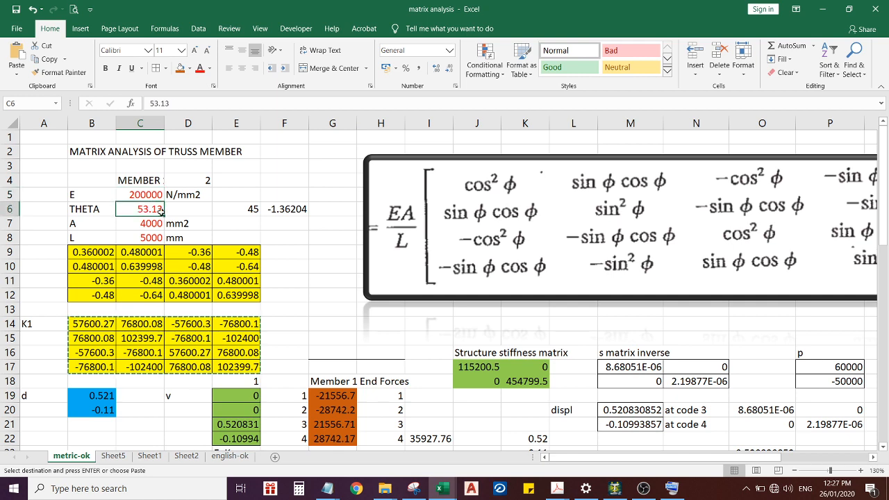
{"action": "type", "text": "90"}
{"action": "key", "text": "Return"}
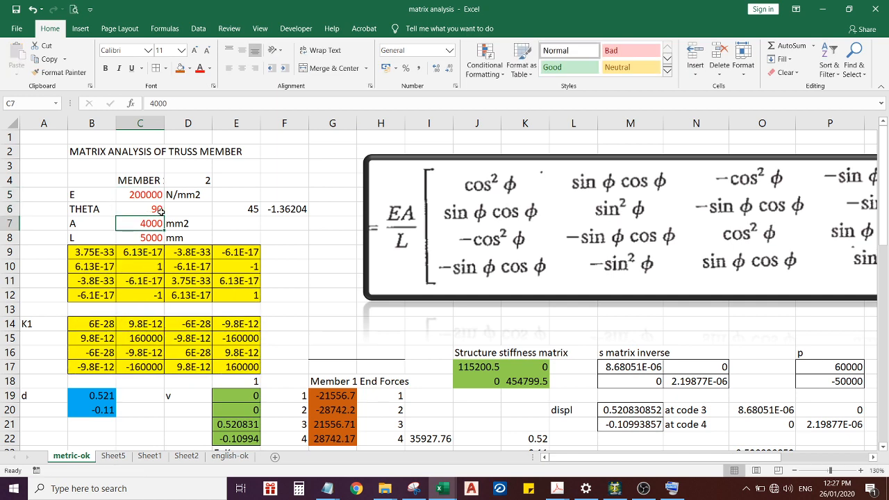
Step: Set member 2's area A in C7 to 5000 mm2 and length L in C8 to 4000 mm
{"action": "type", "text": "5000"}
{"action": "key", "text": "Return"}
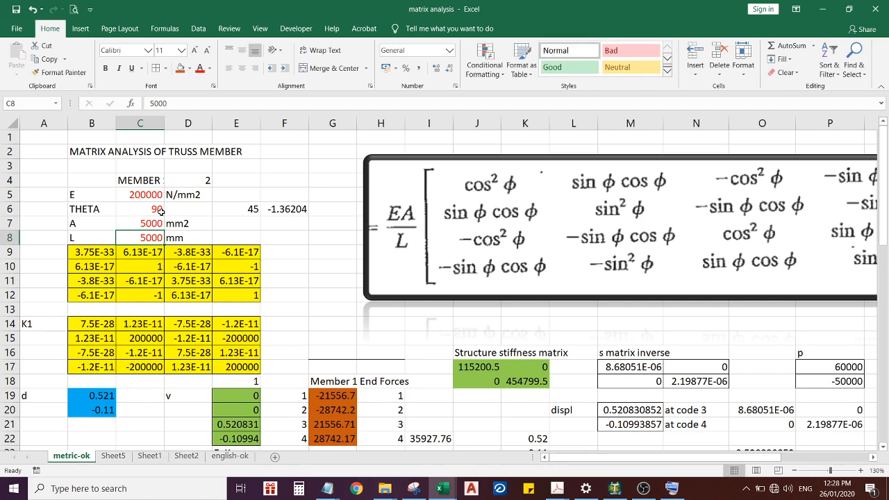
{"action": "type", "text": "4000"}
{"action": "key", "text": "Return"}
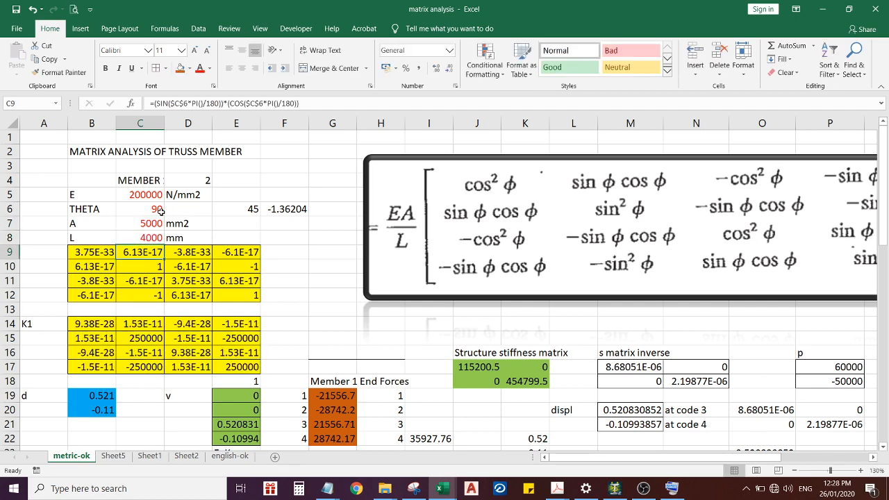
Step: Copy the K1 matrix in B14:E17 and paste it as values only into the member 2 K matrix block starting at M26
{"action": "scroll", "coordinate": [161, 212], "scroll_direction": "down", "scroll_amount": 2}
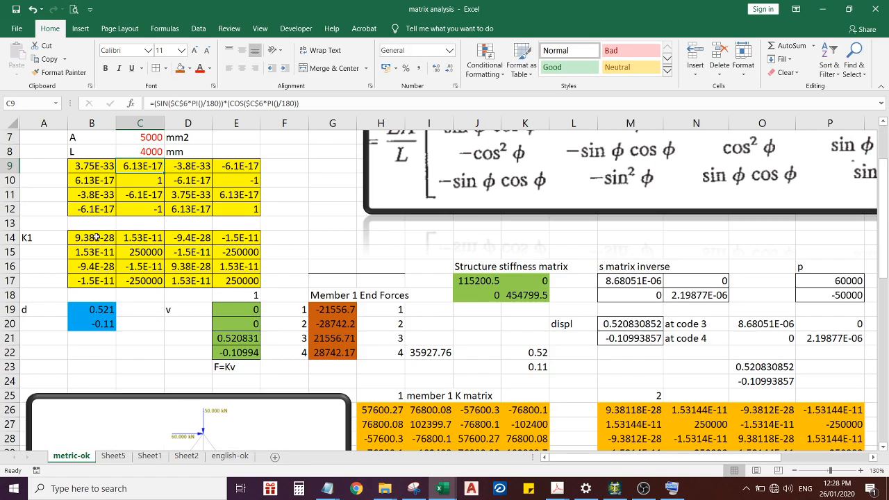
{"action": "left_click_drag", "start_coordinate": [96, 237], "coordinate": [230, 278]}
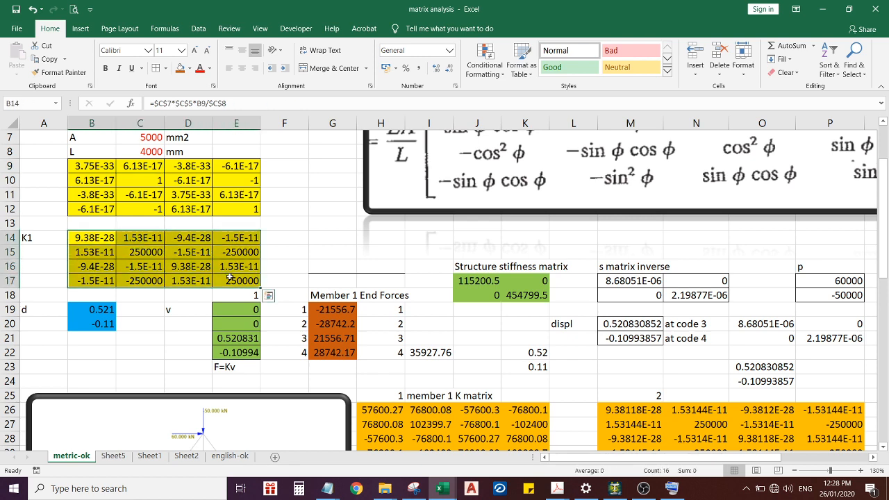
{"action": "key", "text": "ctrl+c"}
{"action": "scroll", "coordinate": [230, 277], "scroll_direction": "down", "scroll_amount": 2}
{"action": "left_click", "coordinate": [637, 324]}
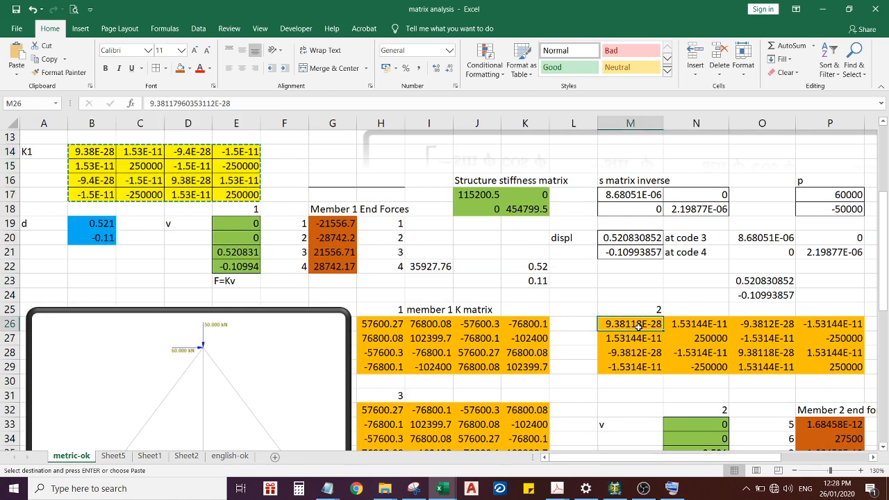
{"action": "key", "text": "ctrl+alt+v"}
{"action": "key", "text": "v"}
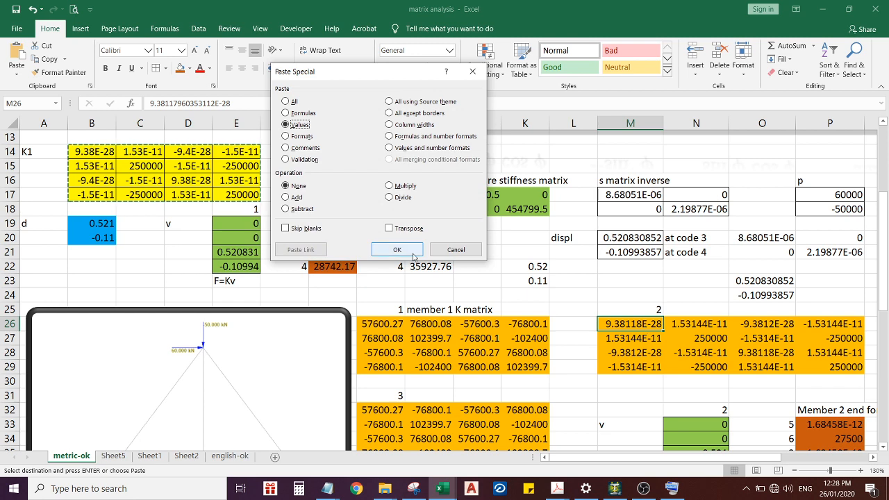
{"action": "left_click", "coordinate": [396, 250]}
{"action": "left_click", "coordinate": [687, 297]}
Step: Set member 3's length L in C8 to 5000 mm and area A in C7 to 4000 mm2
{"action": "scroll", "coordinate": [685, 306], "scroll_direction": "up", "scroll_amount": 2}
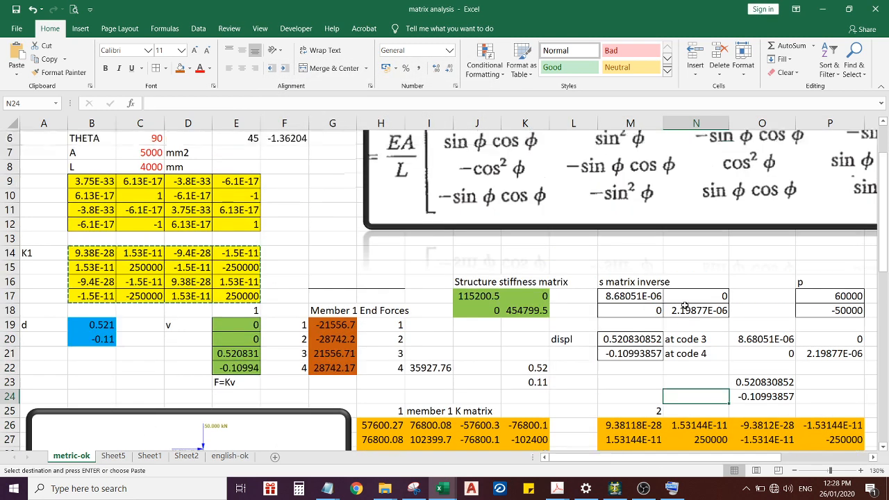
{"action": "scroll", "coordinate": [686, 305], "scroll_direction": "up", "scroll_amount": 2}
{"action": "left_click", "coordinate": [148, 209]}
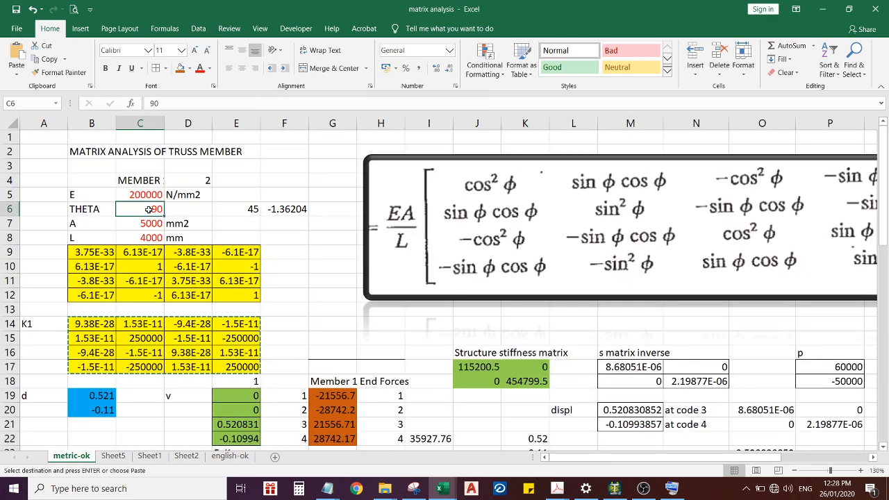
{"action": "key", "text": "Down"}
{"action": "key", "text": "Down"}
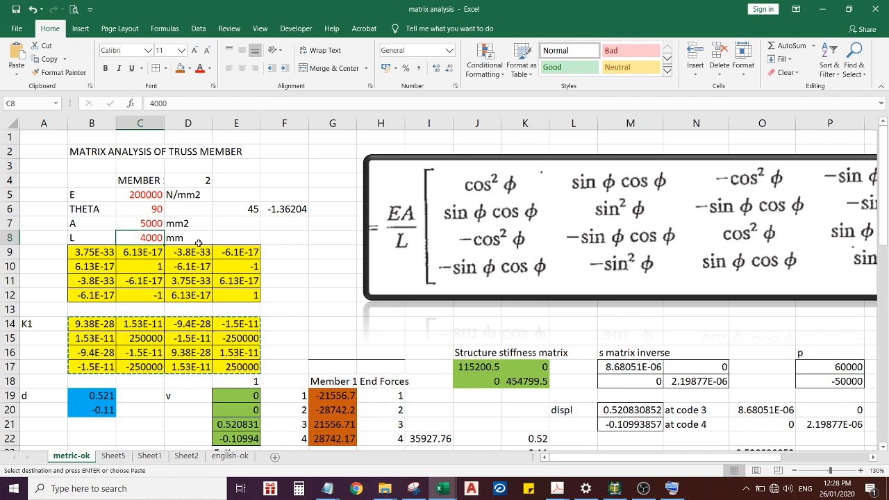
{"action": "type", "text": "5000"}
{"action": "key", "text": "Return"}
{"action": "left_click", "coordinate": [118, 224]}
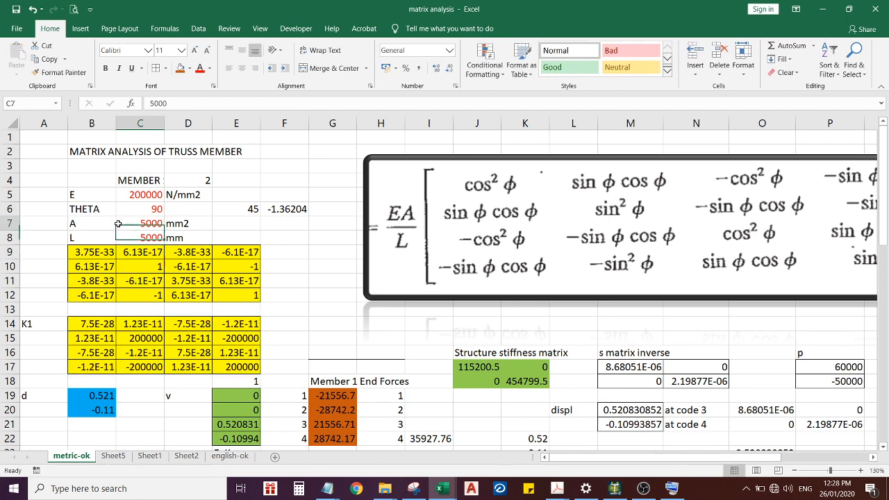
{"action": "type", "text": "40"}
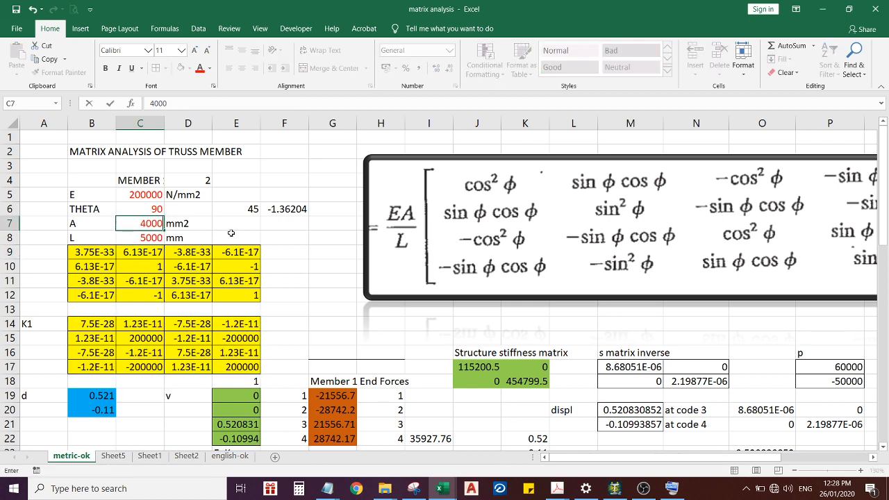
{"action": "key", "text": "Return"}
Step: Set the THETA angle in C6 to -53.13 for member 3
{"action": "left_click", "coordinate": [142, 209]}
{"action": "type", "text": "-"}
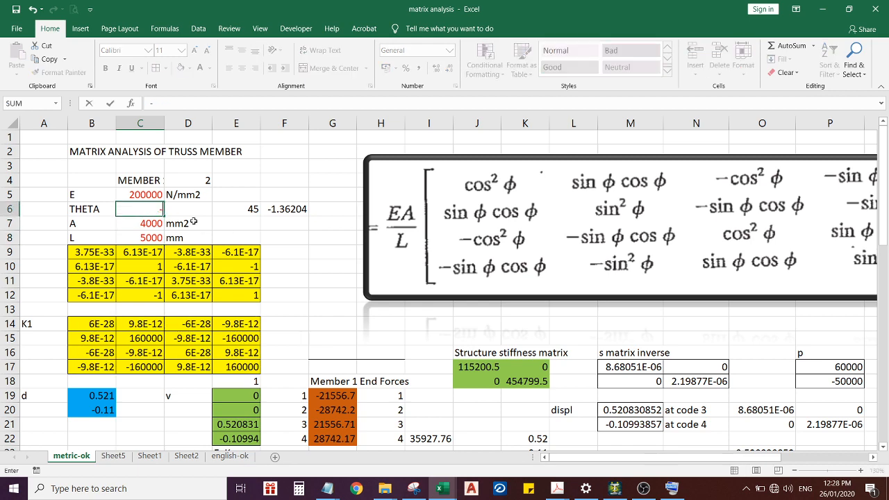
{"action": "type", "text": "53.13"}
{"action": "key", "text": "Return"}
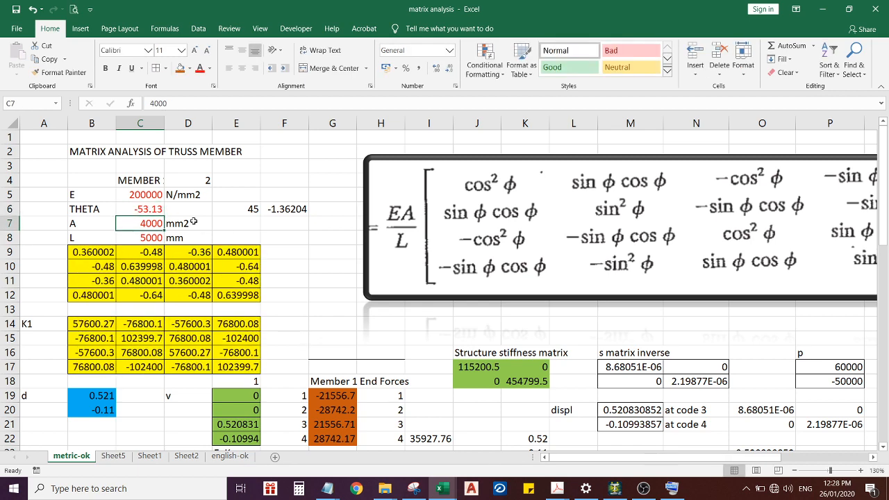
Step: Copy the K1 matrix in B14:E17 and paste it as values only into the member 3 K matrix block starting at H32
{"action": "scroll", "coordinate": [237, 273], "scroll_direction": "down", "scroll_amount": 1}
{"action": "scroll", "coordinate": [263, 264], "scroll_direction": "down", "scroll_amount": 2}
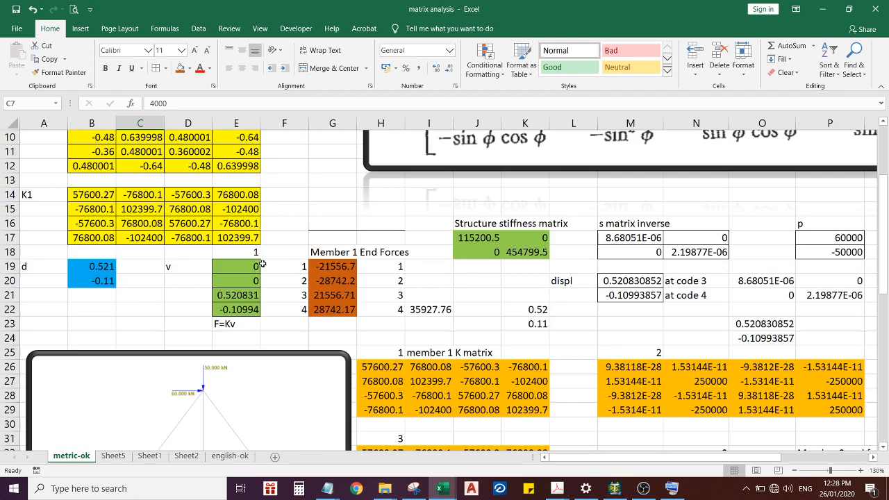
{"action": "scroll", "coordinate": [262, 264], "scroll_direction": "down", "scroll_amount": 2}
{"action": "scroll", "coordinate": [262, 264], "scroll_direction": "up", "scroll_amount": 2}
{"action": "left_click_drag", "start_coordinate": [75, 196], "coordinate": [234, 233]}
{"action": "key", "text": "ctrl+c"}
{"action": "scroll", "coordinate": [334, 320], "scroll_direction": "down", "scroll_amount": 3}
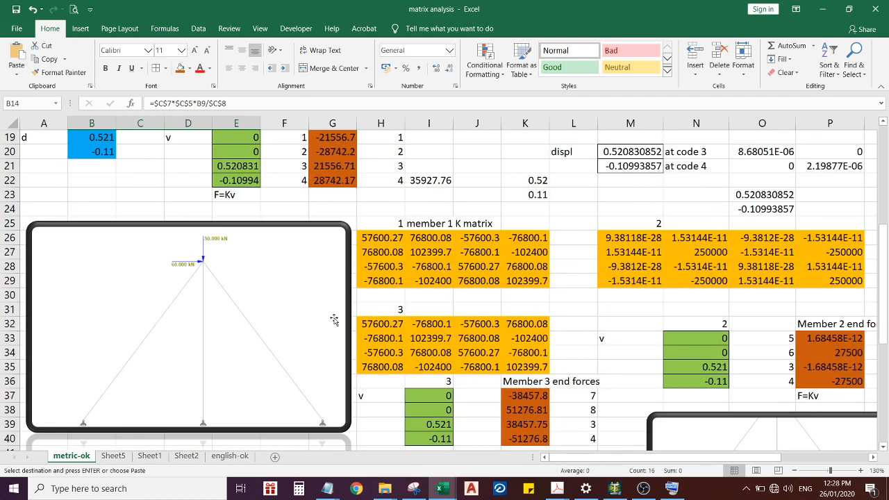
{"action": "left_click", "coordinate": [368, 319]}
{"action": "key", "text": "ctrl+alt+v"}
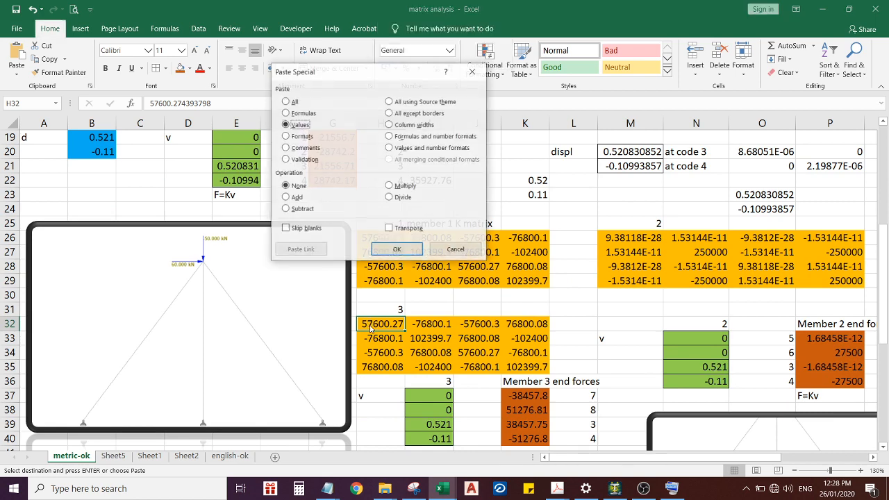
{"action": "key", "text": "v"}
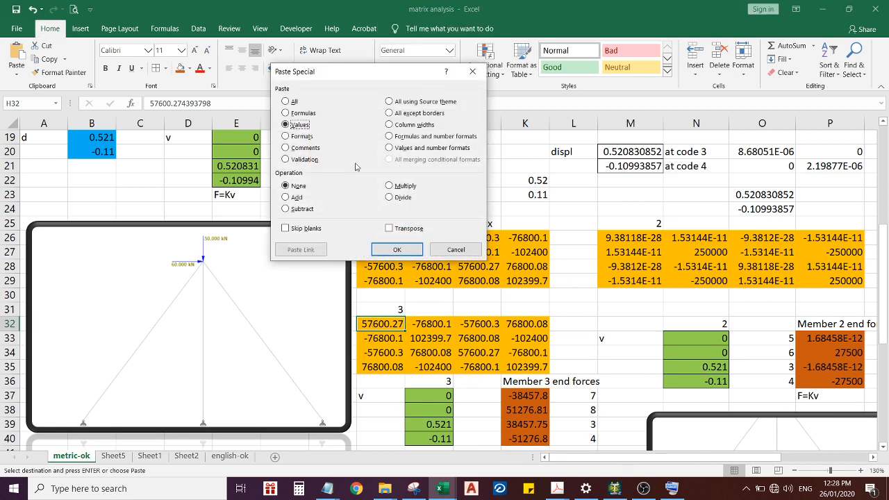
{"action": "left_click", "coordinate": [393, 249]}
{"action": "left_click", "coordinate": [569, 320]}
Step: Review the stored member K matrix blocks and examine the formulas in the structure stiffness matrix J17:K18
{"action": "scroll", "coordinate": [569, 320], "scroll_direction": "down", "scroll_amount": 3}
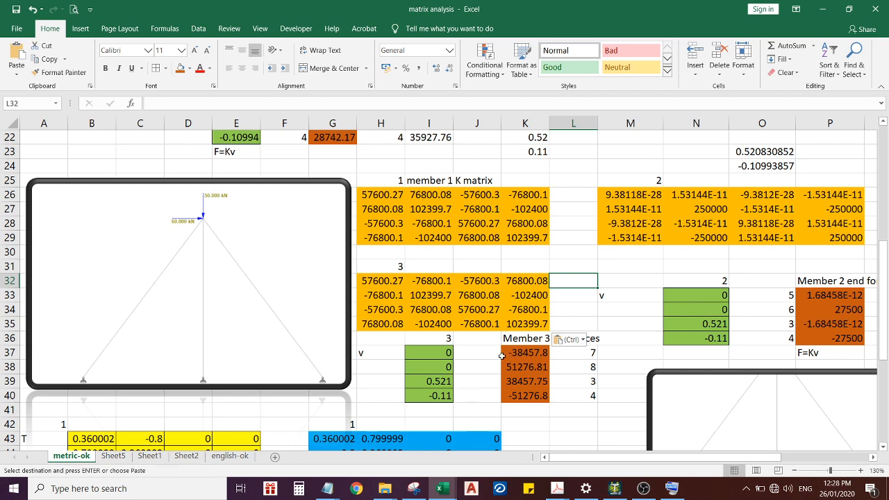
{"action": "scroll", "coordinate": [447, 348], "scroll_direction": "up", "scroll_amount": 1}
{"action": "left_click", "coordinate": [395, 321]}
{"action": "scroll", "coordinate": [525, 341], "scroll_direction": "up", "scroll_amount": 1}
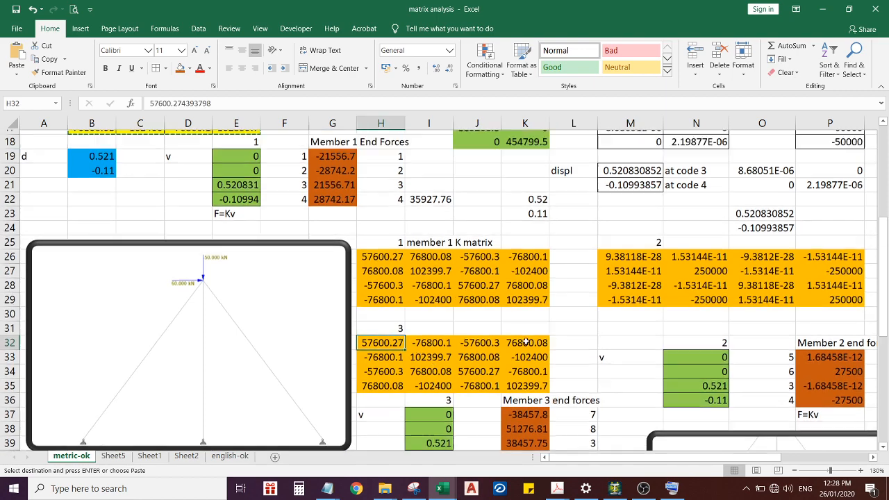
{"action": "scroll", "coordinate": [526, 342], "scroll_direction": "up", "scroll_amount": 1}
{"action": "scroll", "coordinate": [519, 346], "scroll_direction": "down", "scroll_amount": 1}
{"action": "scroll", "coordinate": [524, 343], "scroll_direction": "up", "scroll_amount": 2}
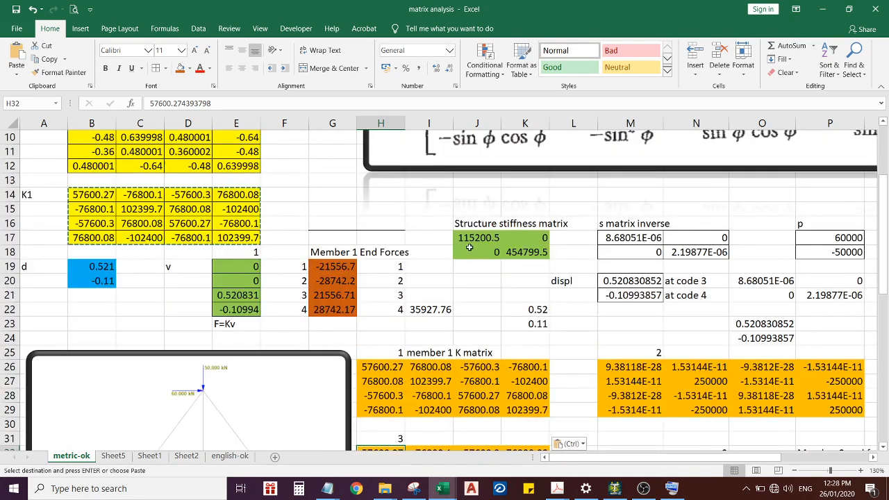
{"action": "left_click_drag", "start_coordinate": [469, 243], "coordinate": [532, 238]}
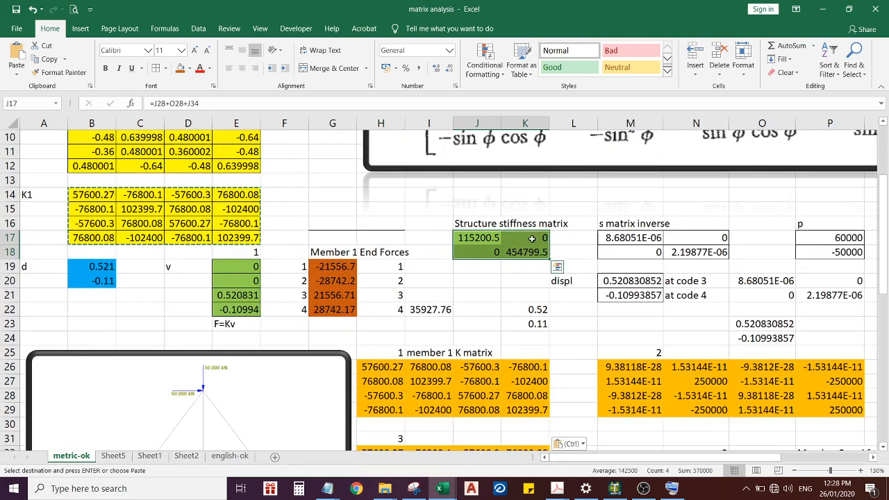
{"action": "left_click", "coordinate": [478, 223]}
{"action": "left_click", "coordinate": [478, 237]}
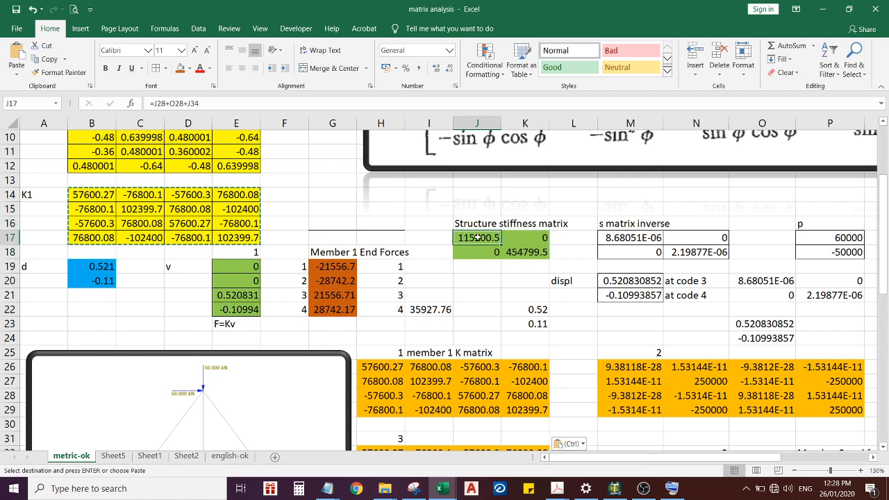
{"action": "left_click", "coordinate": [512, 251]}
{"action": "left_click", "coordinate": [483, 237]}
{"action": "key", "text": "Escape"}
Step: Select the member input and matrix range A5:E17 and compare it with the stored member K matrix blocks
{"action": "scroll", "coordinate": [446, 266], "scroll_direction": "up", "scroll_amount": 2}
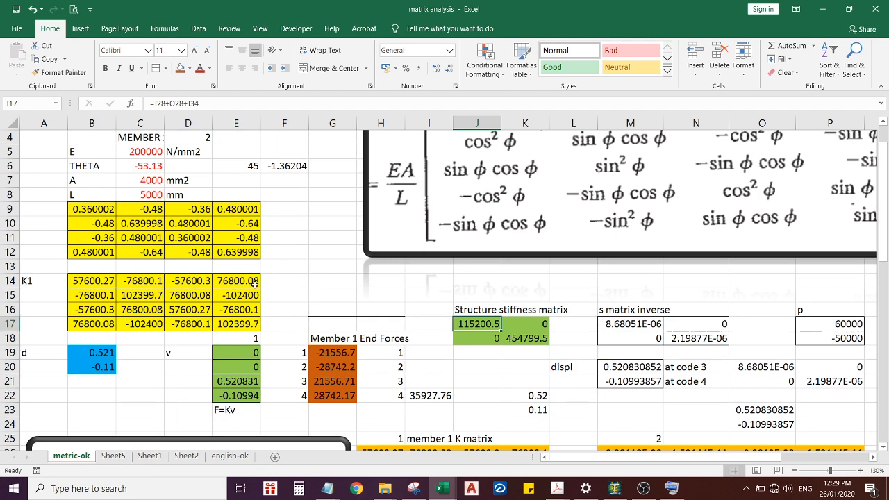
{"action": "scroll", "coordinate": [96, 229], "scroll_direction": "up", "scroll_amount": 1}
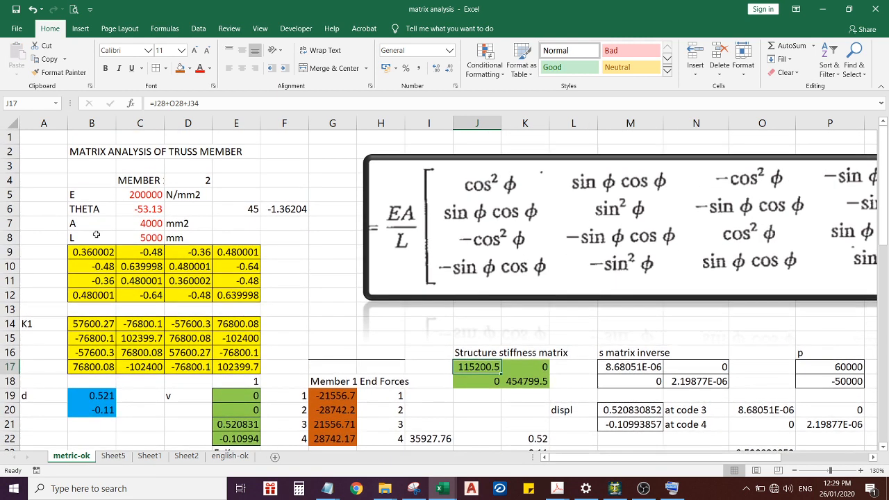
{"action": "left_click_drag", "start_coordinate": [26, 199], "coordinate": [246, 367]}
{"action": "key", "text": "ctrl"}
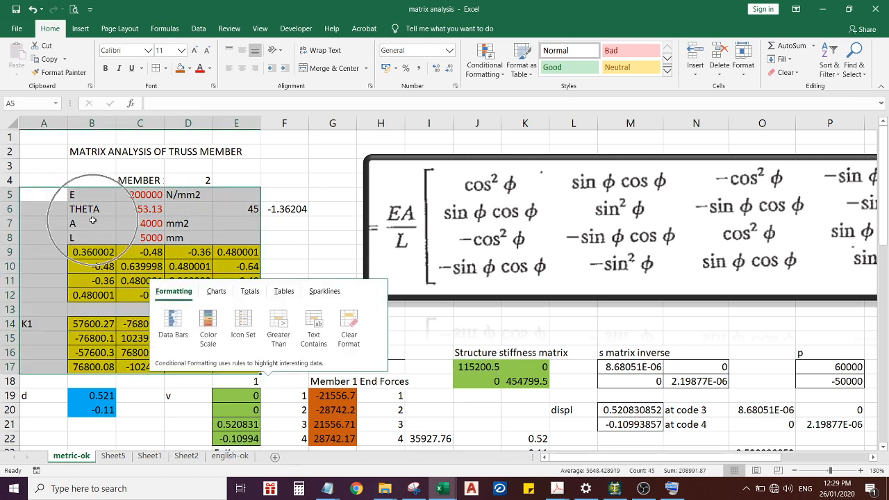
{"action": "left_click_drag", "start_coordinate": [53, 197], "coordinate": [227, 364]}
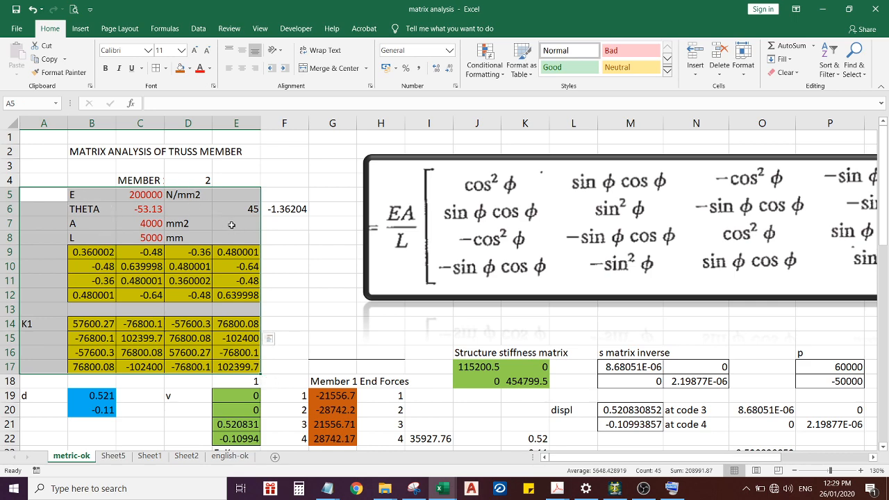
{"action": "scroll", "coordinate": [278, 236], "scroll_direction": "down", "scroll_amount": 2}
{"action": "scroll", "coordinate": [286, 238], "scroll_direction": "down", "scroll_amount": 1}
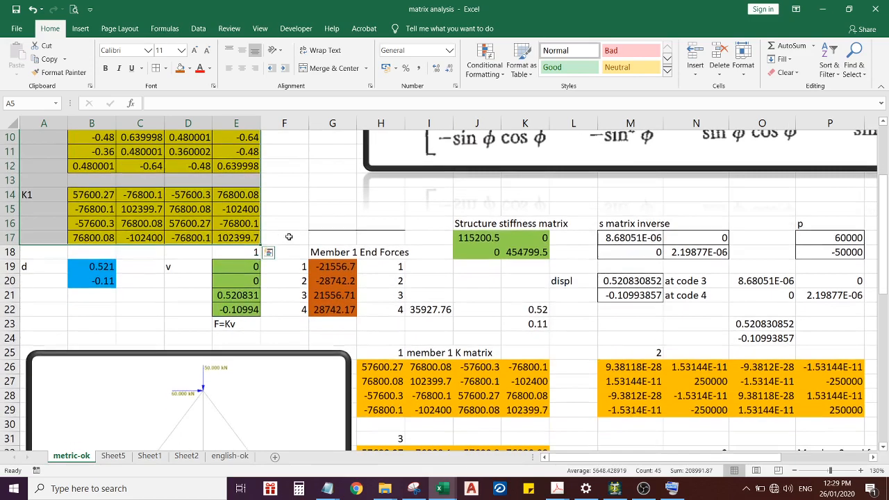
{"action": "scroll", "coordinate": [287, 238], "scroll_direction": "down", "scroll_amount": 3}
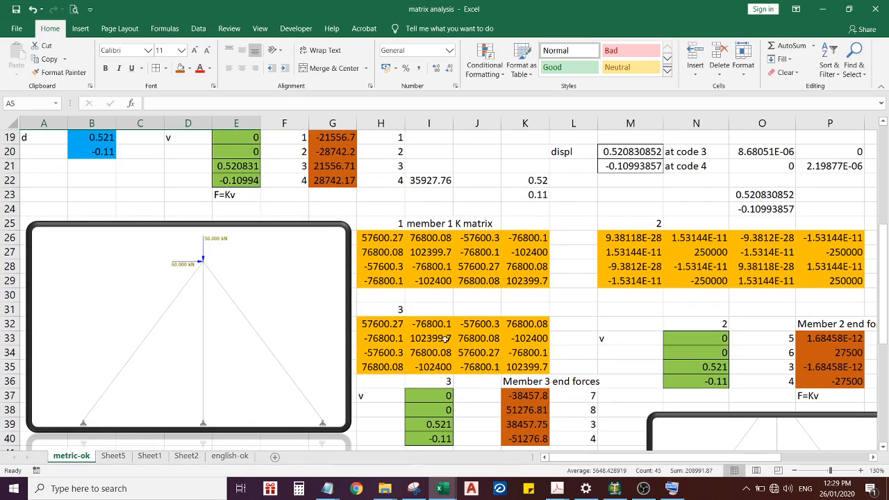
{"action": "scroll", "coordinate": [400, 320], "scroll_direction": "up", "scroll_amount": 5}
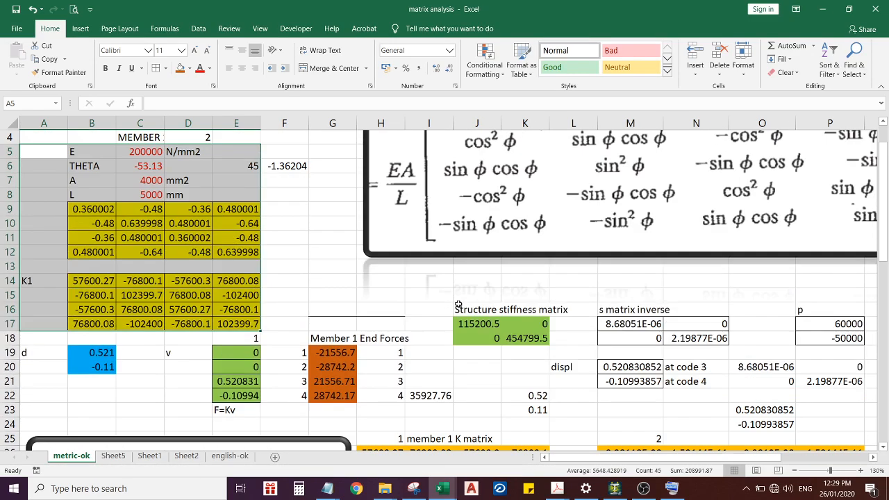
{"action": "scroll", "coordinate": [475, 349], "scroll_direction": "down", "scroll_amount": 3}
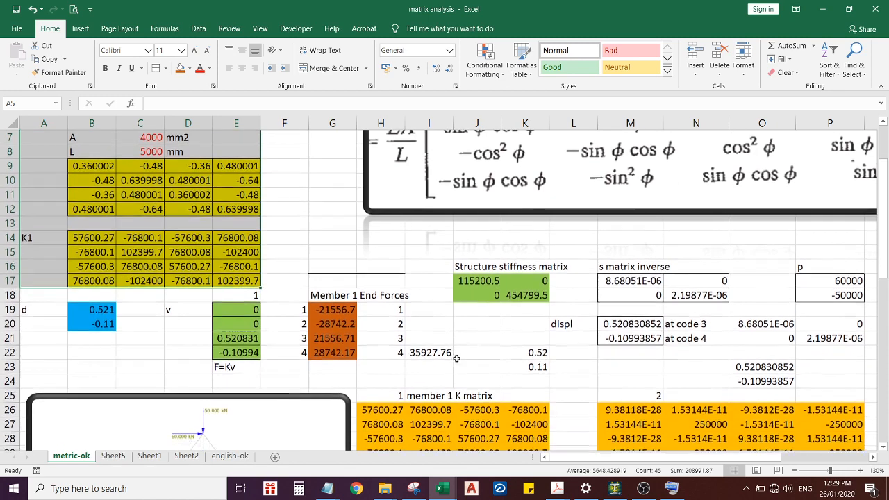
{"action": "scroll", "coordinate": [468, 219], "scroll_direction": "up", "scroll_amount": 2}
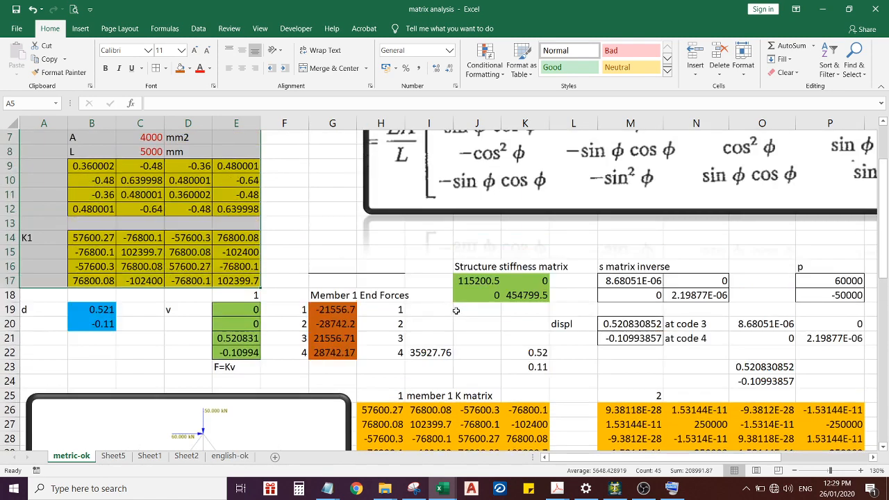
{"action": "scroll", "coordinate": [458, 310], "scroll_direction": "up", "scroll_amount": 1}
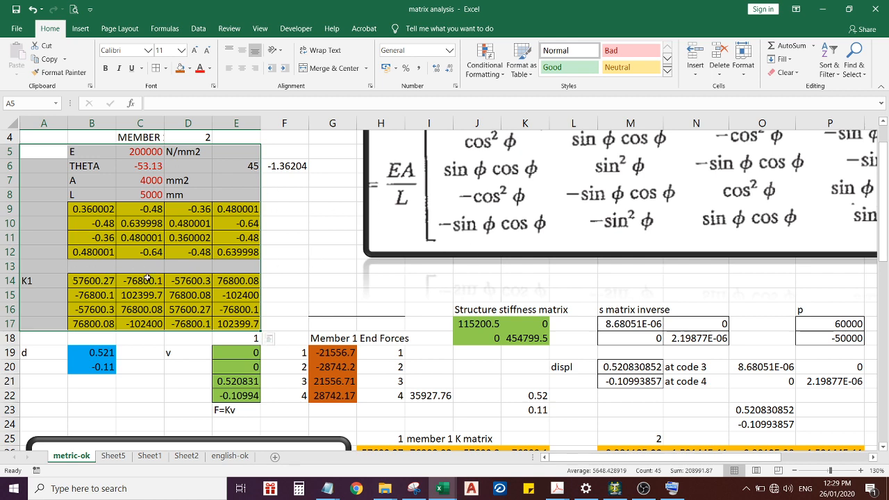
Step: Examine the structure stiffness matrix J17:K18 again, showing the formula in its first cell J17
{"action": "left_click", "coordinate": [296, 249]}
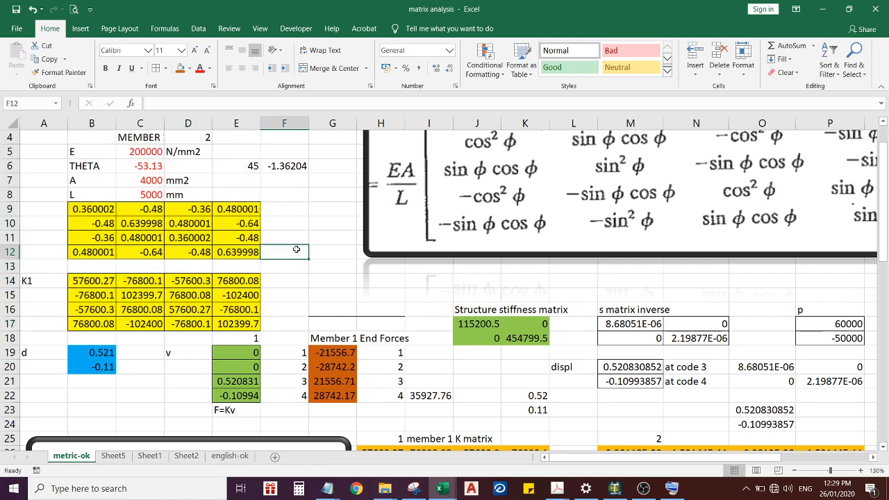
{"action": "scroll", "coordinate": [316, 276], "scroll_direction": "down", "scroll_amount": 2}
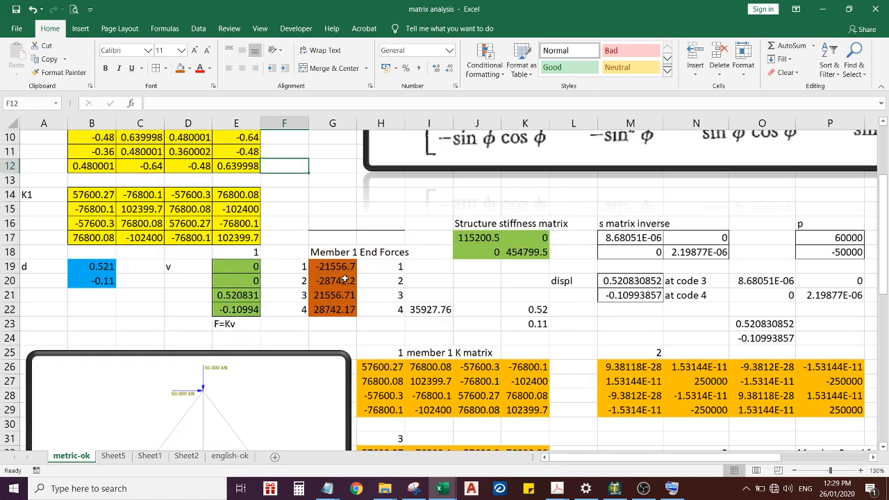
{"action": "left_click_drag", "start_coordinate": [465, 242], "coordinate": [522, 248]}
{"action": "left_click", "coordinate": [482, 238]}
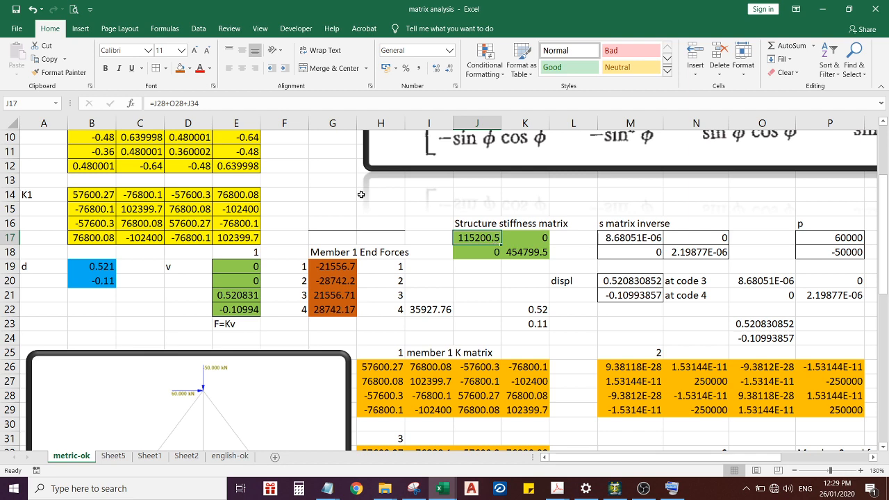
Step: Label the structure stiffness matrix with codes 3 and 4 above its columns in J15:K15 and beside its rows in L17:L18
{"action": "scroll", "coordinate": [521, 241], "scroll_direction": "down", "scroll_amount": 1}
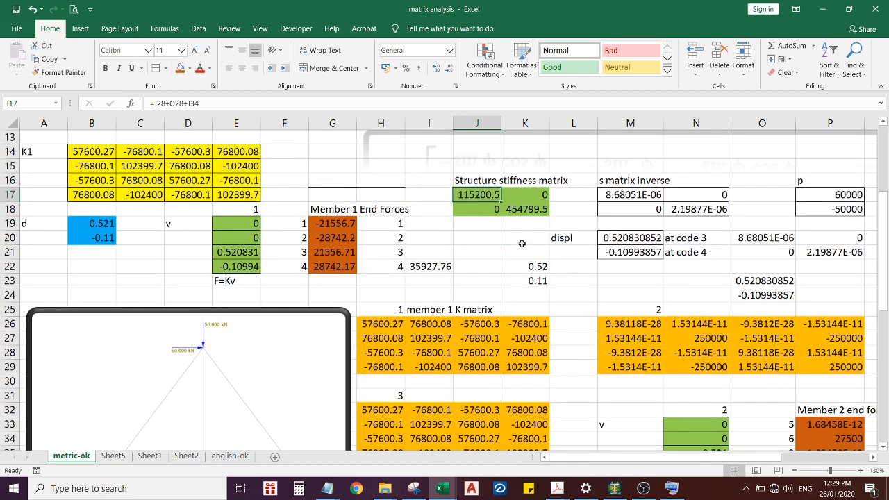
{"action": "left_click", "coordinate": [481, 200]}
{"action": "left_click", "coordinate": [483, 169]}
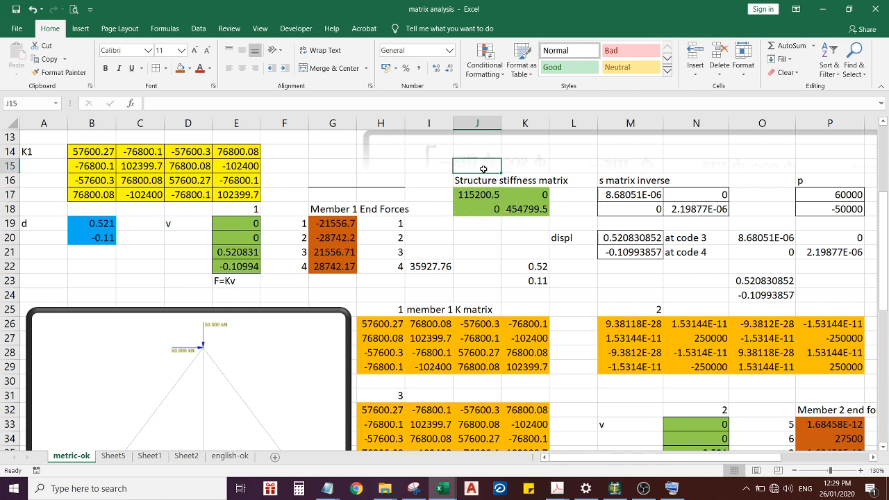
{"action": "type", "text": "3"}
{"action": "key", "text": "Tab"}
{"action": "type", "text": "4"}
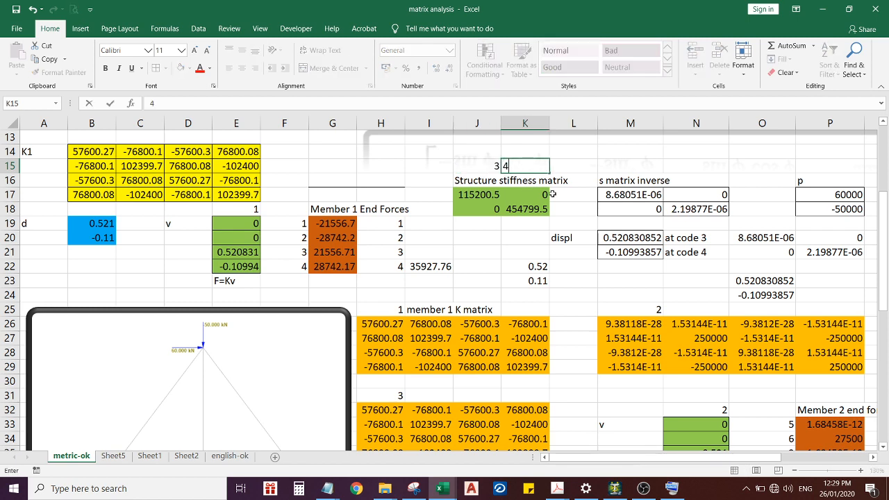
{"action": "left_click", "coordinate": [564, 196]}
{"action": "type", "text": "3"}
{"action": "key", "text": "Return"}
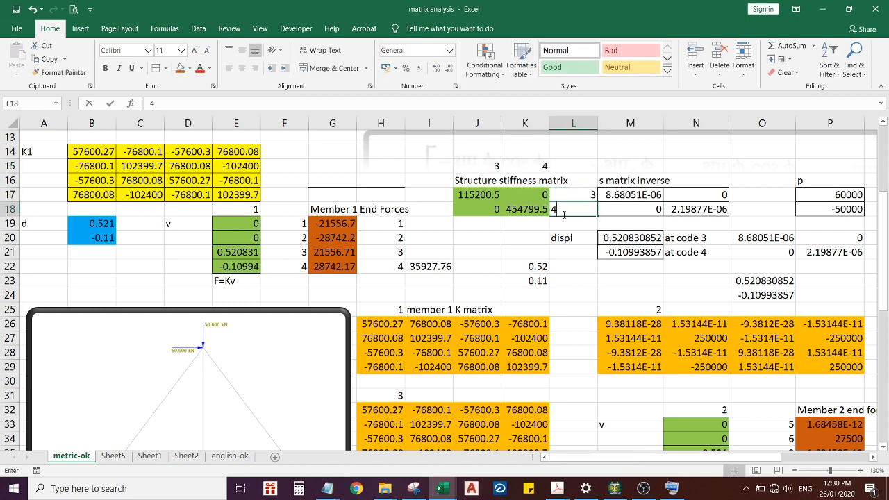
{"action": "type", "text": "4"}
{"action": "key", "text": "Return"}
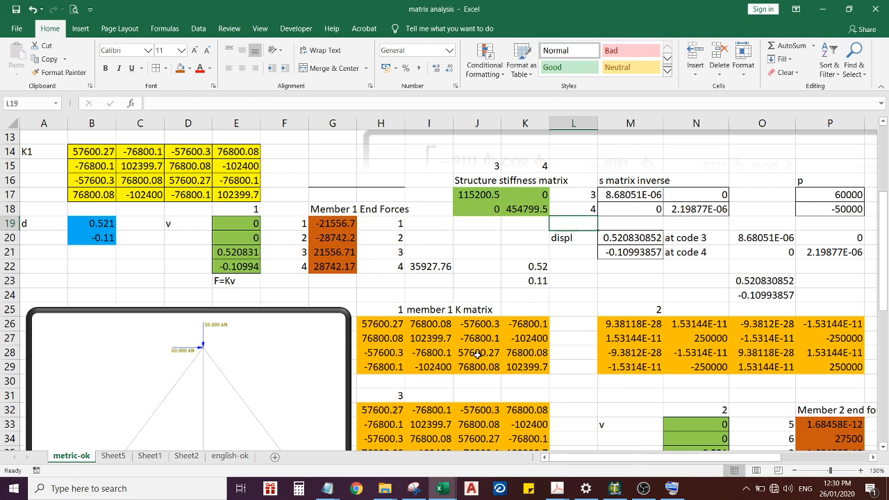
Step: Examine the 2x2 blocks J28:K29, O28:P29 and J34:K35 that each member K matrix contributes to the structure stiffness matrix
{"action": "left_click_drag", "start_coordinate": [474, 349], "coordinate": [527, 364]}
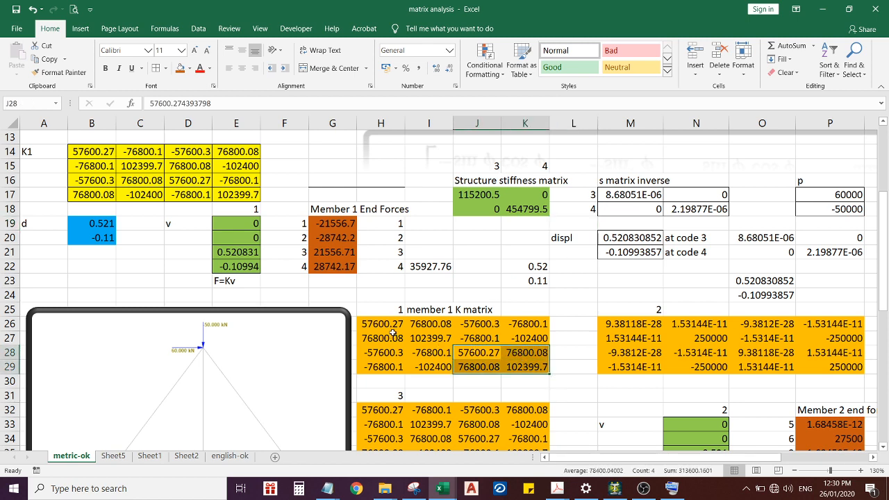
{"action": "left_click_drag", "start_coordinate": [764, 352], "coordinate": [836, 366]}
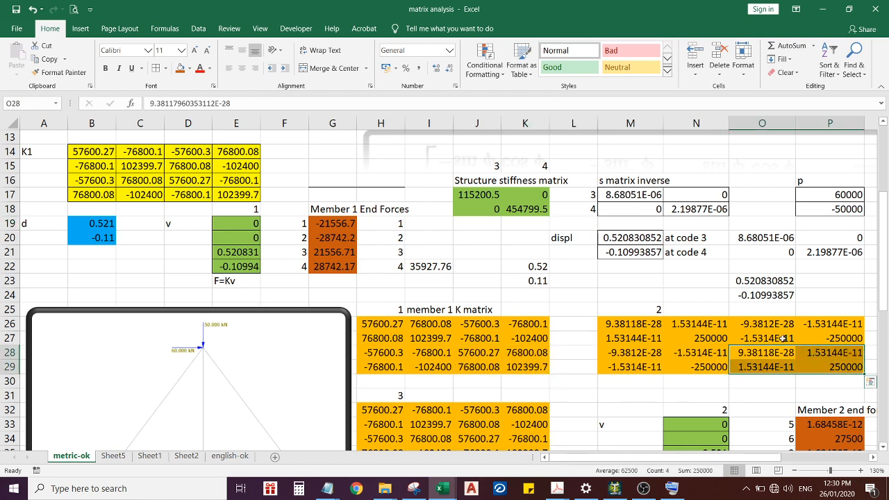
{"action": "scroll", "coordinate": [837, 366], "scroll_direction": "down", "scroll_amount": 2}
{"action": "left_click_drag", "start_coordinate": [463, 352], "coordinate": [525, 366]}
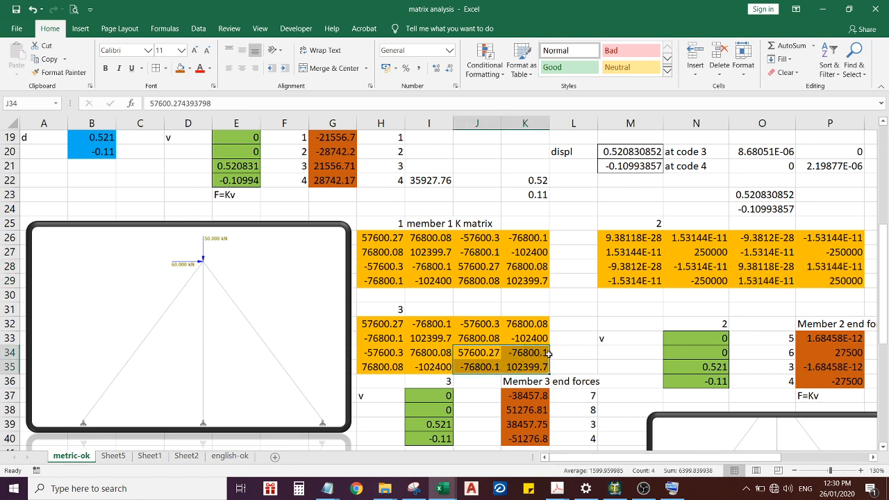
{"action": "scroll", "coordinate": [555, 353], "scroll_direction": "up", "scroll_amount": 1}
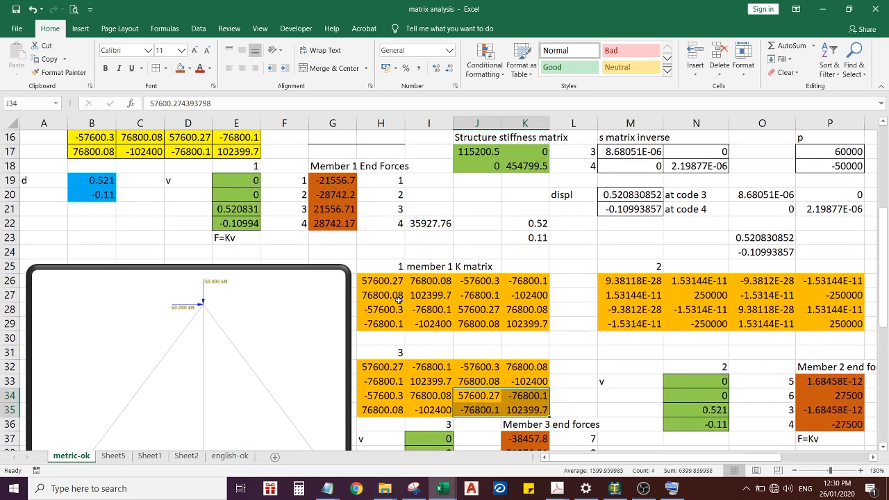
{"action": "left_click", "coordinate": [514, 277]}
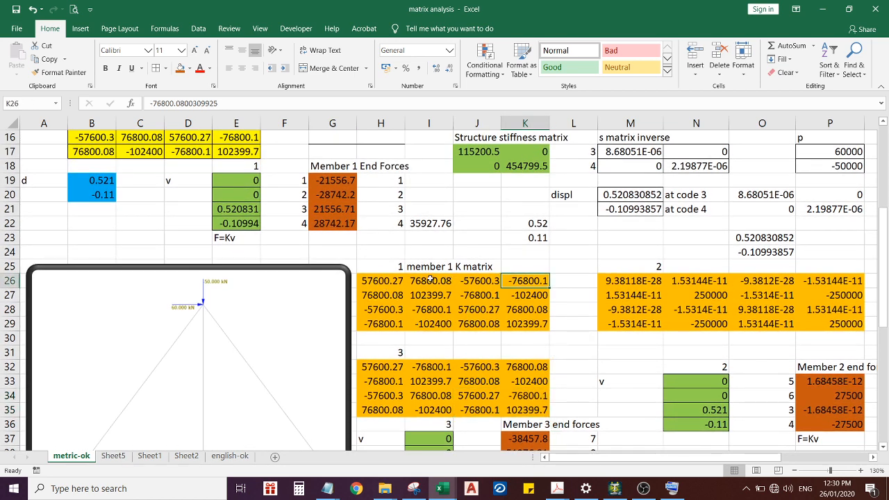
Step: Number the columns of the member 1 K matrix with codes 1, 2, 3 and 4 in H24:K24
{"action": "left_click", "coordinate": [381, 252]}
{"action": "type", "text": "1"}
{"action": "key", "text": "Tab"}
{"action": "type", "text": "2"}
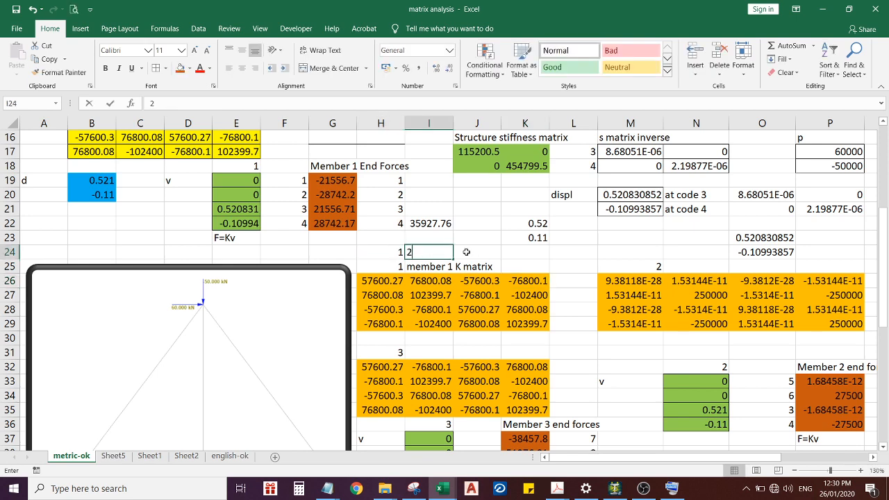
{"action": "key", "text": "Tab"}
{"action": "type", "text": "3"}
{"action": "key", "text": "Tab"}
{"action": "type", "text": "4"}
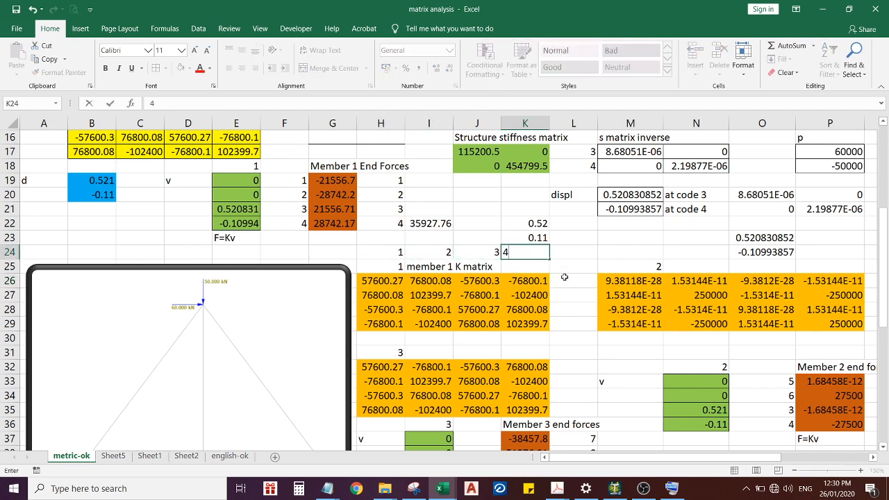
Step: Number the rows of the member 1 K matrix with codes 1, 2, 3 and 4 in L26:L29
{"action": "left_click", "coordinate": [564, 277]}
{"action": "type", "text": "1"}
{"action": "key", "text": "Return"}
{"action": "type", "text": "2"}
{"action": "key", "text": "Return"}
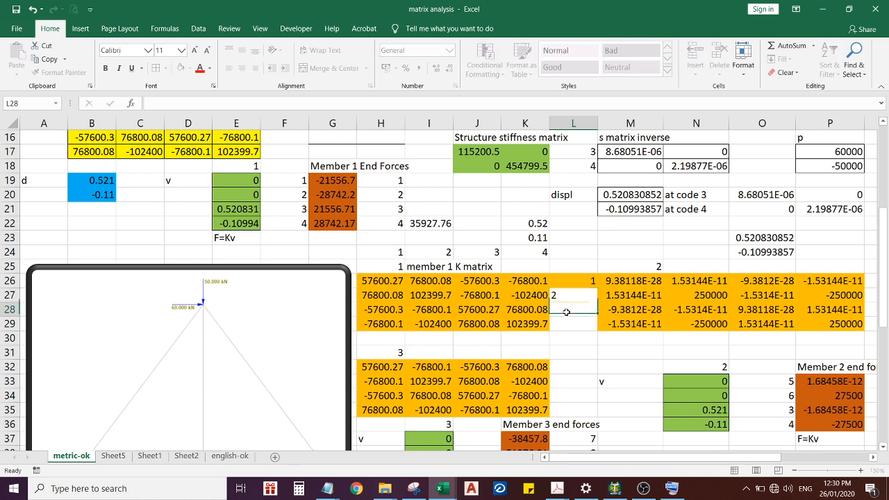
{"action": "type", "text": "3"}
{"action": "key", "text": "Return"}
{"action": "type", "text": "4"}
{"action": "key", "text": "Return"}
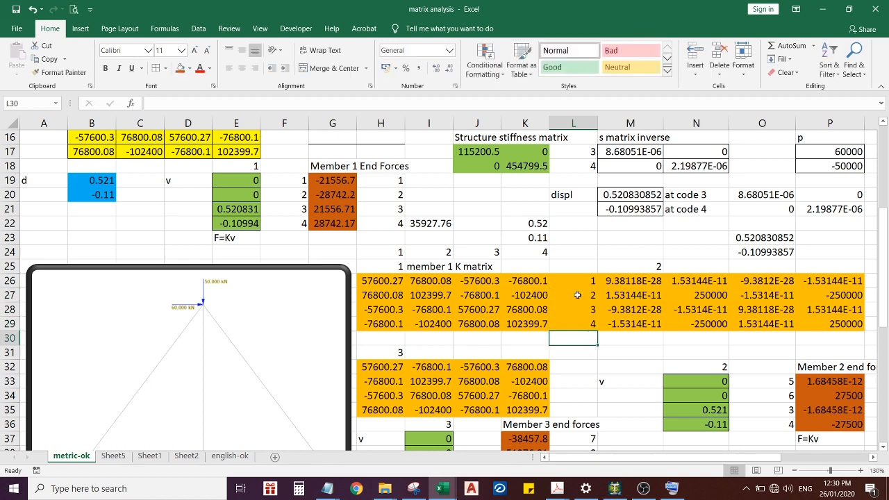
Step: Remove the fill colour from the row code cells L26:L29
{"action": "left_click_drag", "start_coordinate": [573, 282], "coordinate": [574, 323]}
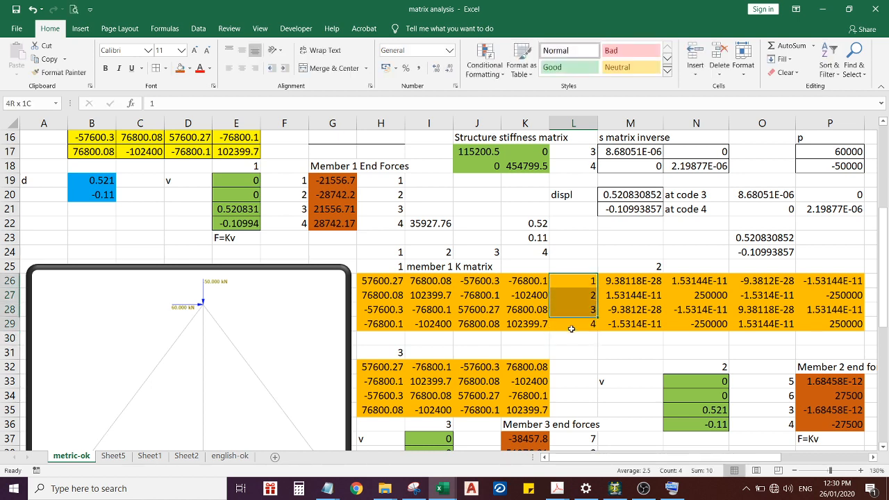
{"action": "left_click", "coordinate": [189, 69]}
{"action": "left_click", "coordinate": [218, 170]}
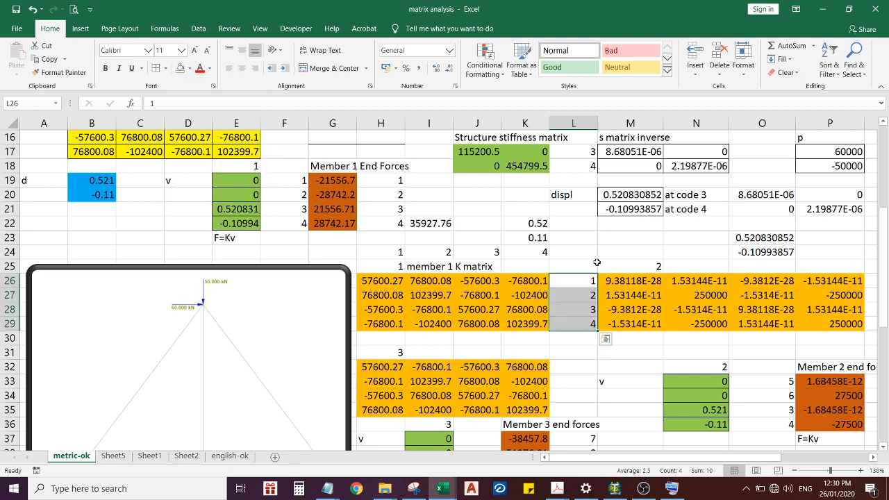
{"action": "left_click", "coordinate": [586, 267]}
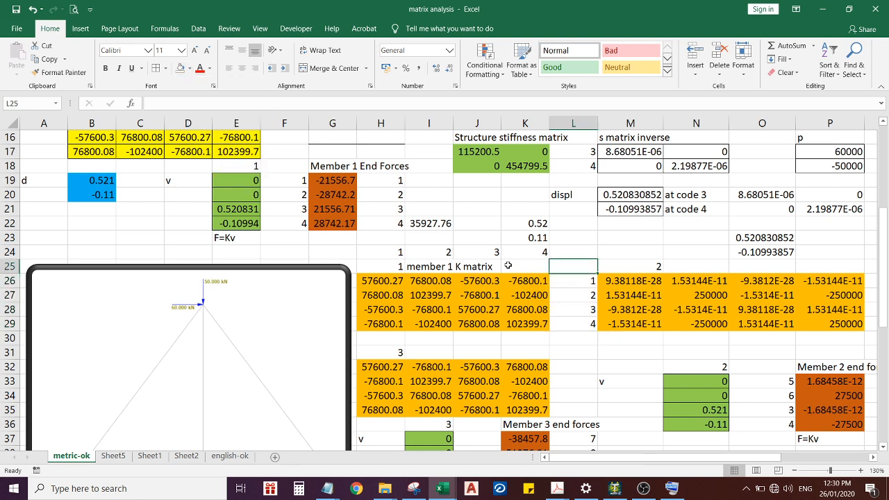
Step: Examine the part of the member 1 K matrix at codes 3 and 4 by selecting J28:K29
{"action": "scroll", "coordinate": [509, 266], "scroll_direction": "up", "scroll_amount": 1}
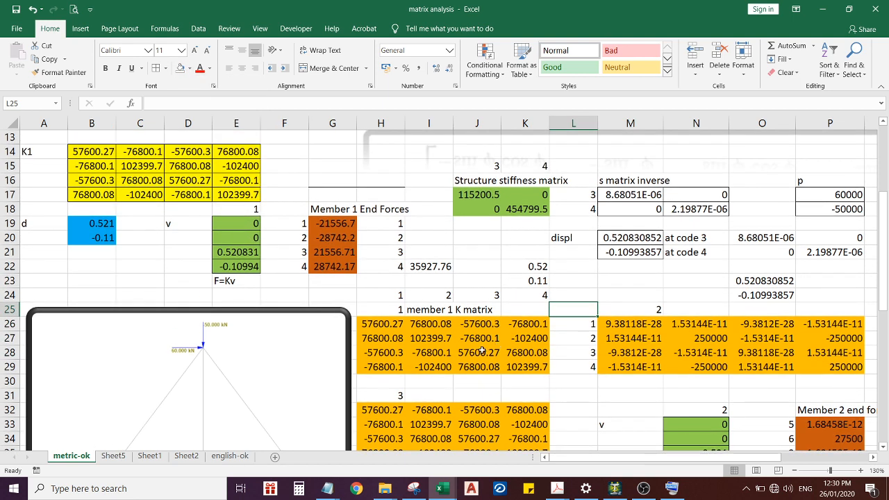
{"action": "left_click_drag", "start_coordinate": [482, 351], "coordinate": [525, 366]}
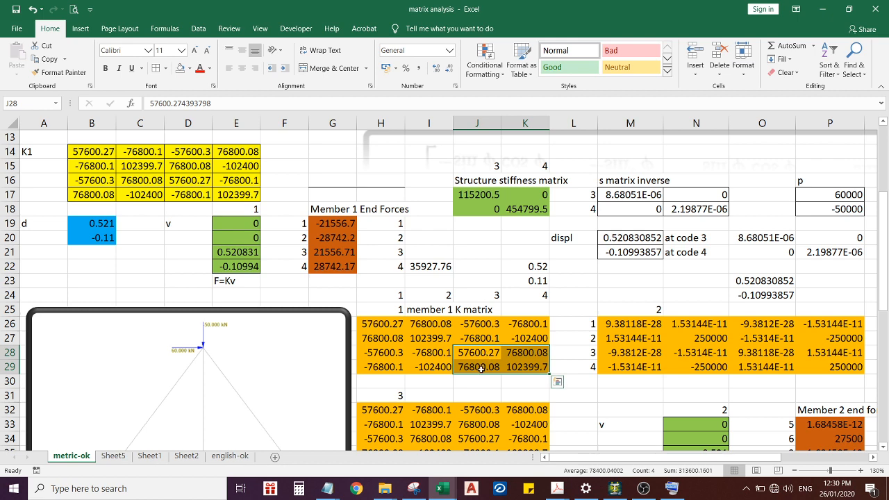
{"action": "left_click", "coordinate": [557, 381]}
{"action": "left_click", "coordinate": [564, 393]}
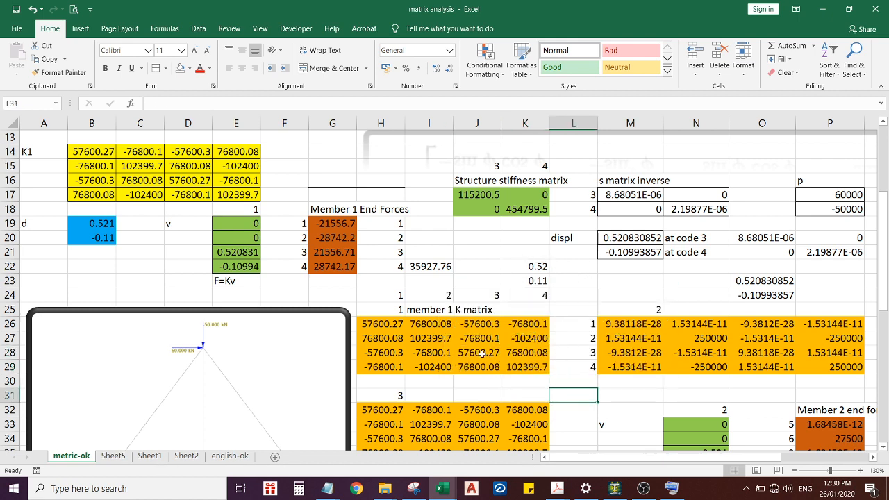
Step: Fill the code 3 and 4 block J28:K29 of the member 1 K matrix with light blue
{"action": "left_click_drag", "start_coordinate": [482, 355], "coordinate": [511, 366]}
{"action": "left_click", "coordinate": [188, 68]}
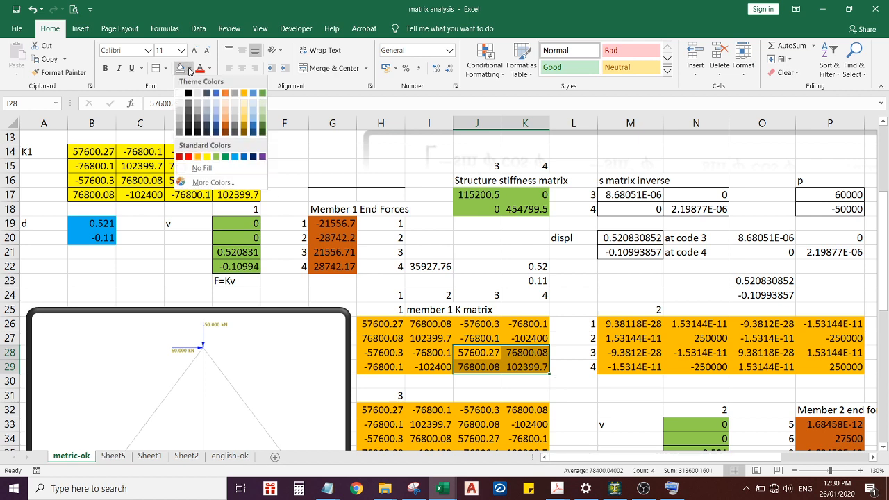
{"action": "left_click", "coordinate": [207, 158]}
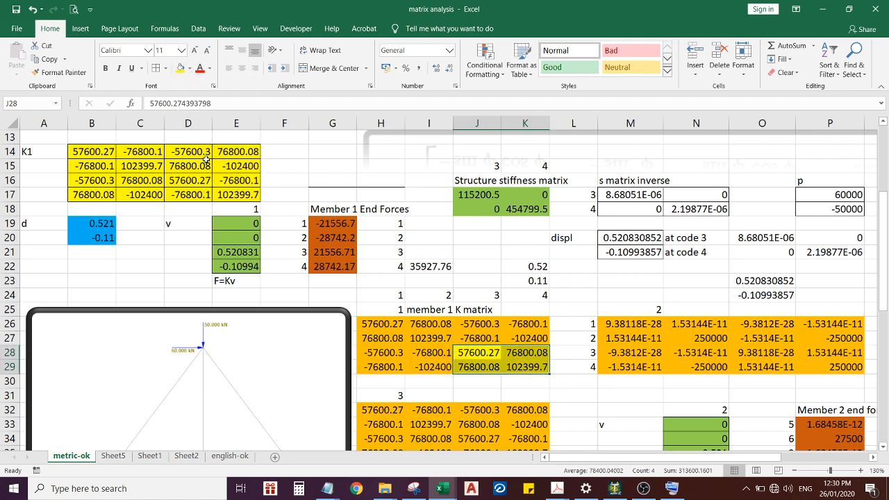
{"action": "left_click", "coordinate": [191, 70]}
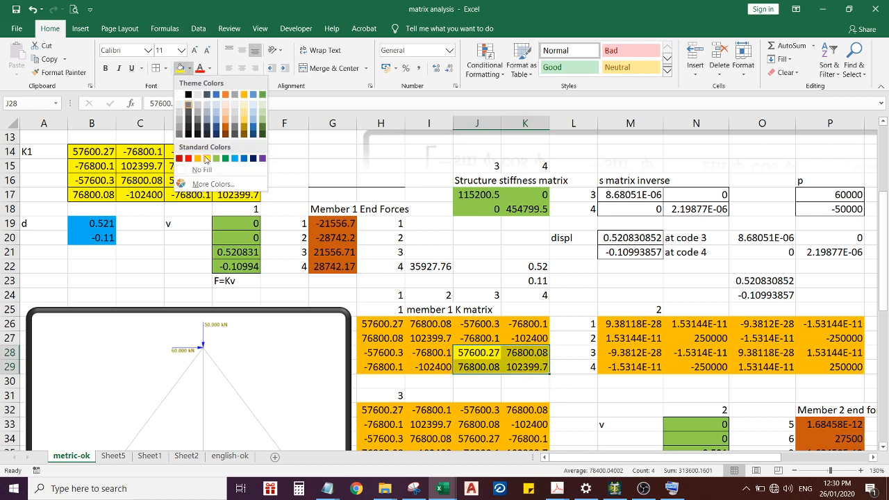
{"action": "left_click", "coordinate": [236, 158]}
{"action": "left_click", "coordinate": [579, 352]}
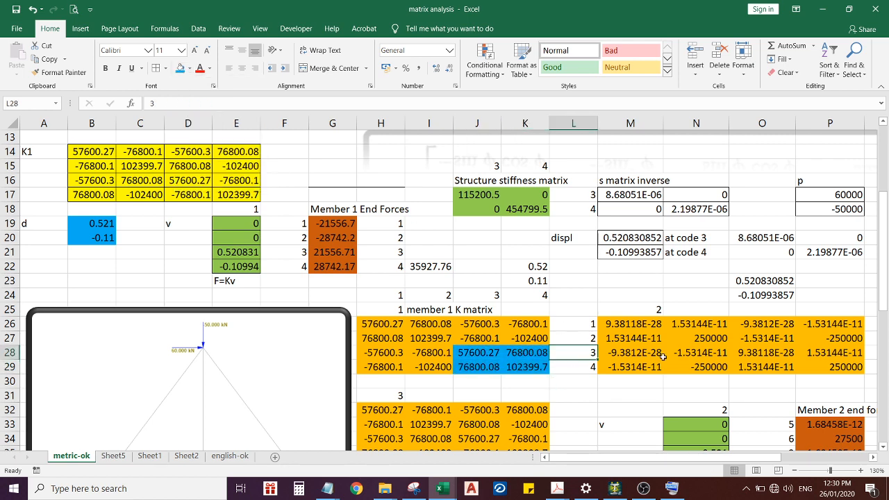
Step: Fill the matching block O28:P29 of the member 2 K matrix with the same light blue
{"action": "scroll", "coordinate": [757, 462], "scroll_direction": "right", "scroll_amount": 2}
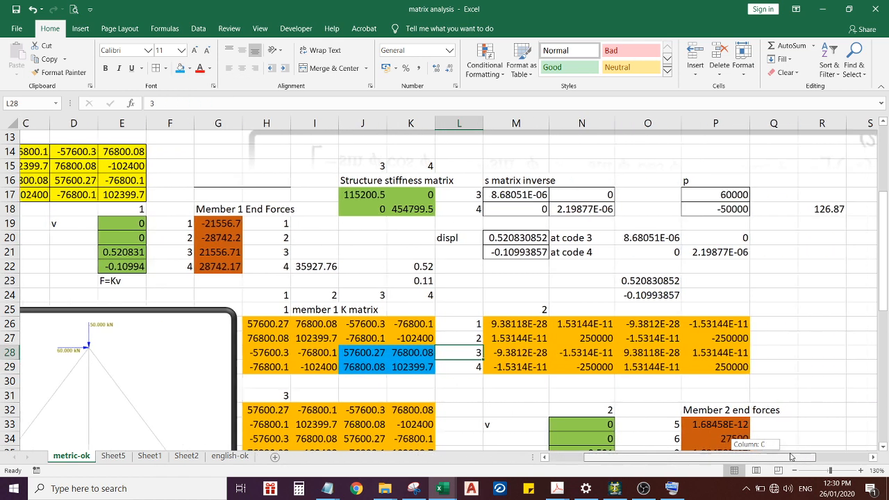
{"action": "left_click_drag", "start_coordinate": [663, 352], "coordinate": [737, 367]}
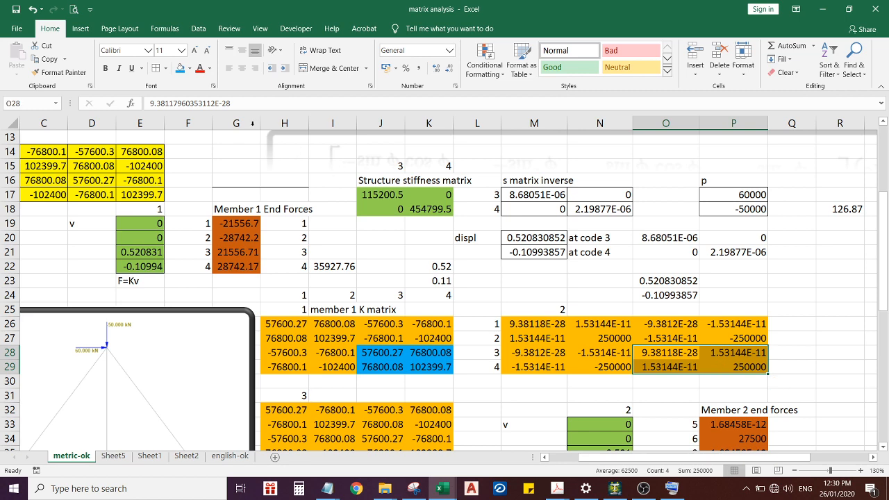
{"action": "left_click", "coordinate": [180, 67]}
{"action": "left_click", "coordinate": [612, 295]}
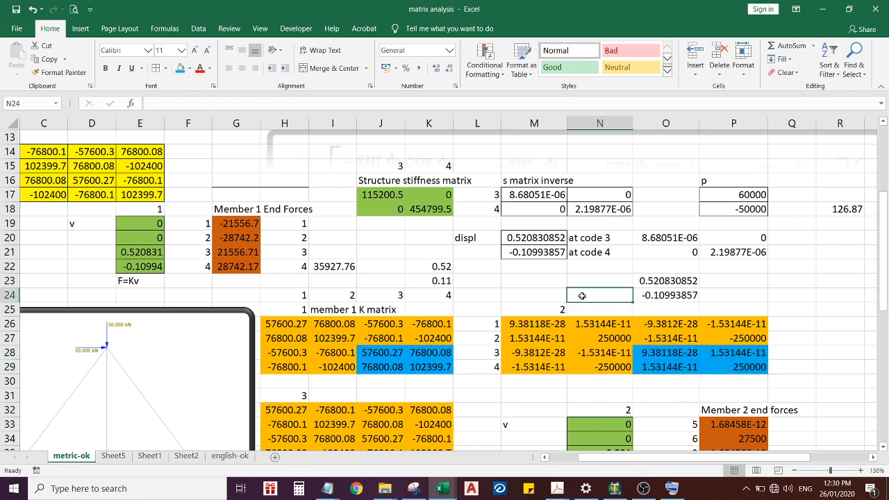
Step: Fill the matching block J34:K35 of the member 3 K matrix with the same light blue
{"action": "scroll", "coordinate": [486, 305], "scroll_direction": "down", "scroll_amount": 2}
{"action": "left_click", "coordinate": [373, 351]}
{"action": "left_click_drag", "start_coordinate": [373, 351], "coordinate": [431, 367]}
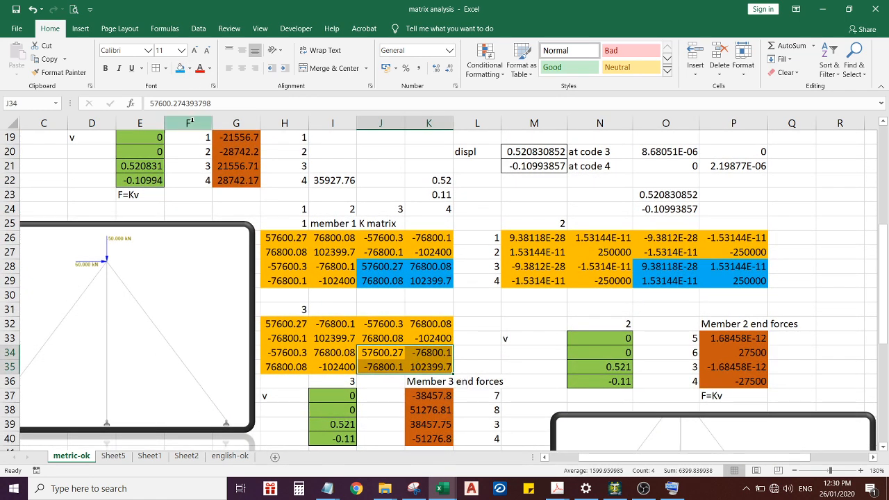
{"action": "left_click", "coordinate": [180, 67]}
{"action": "left_click", "coordinate": [498, 326]}
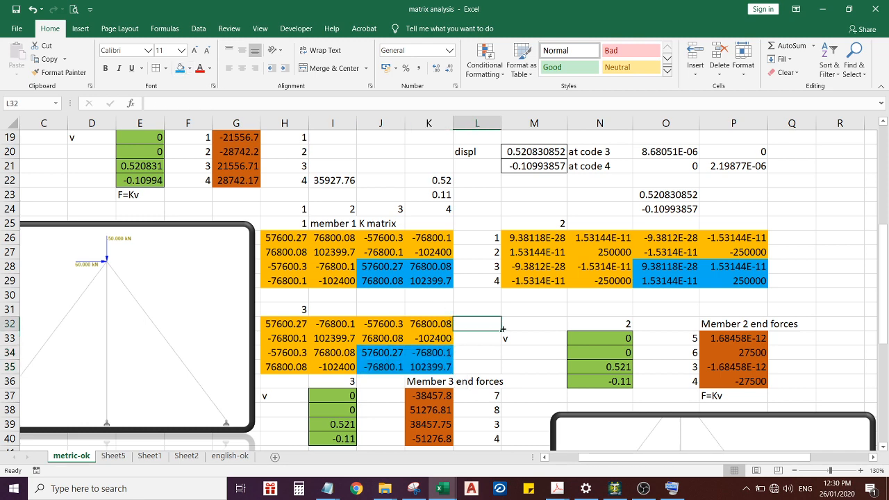
Step: Compare the three light blue blocks by selecting J28:K29, J34:K35 and O28:P29 in turn
{"action": "left_click_drag", "start_coordinate": [384, 269], "coordinate": [432, 281]}
{"action": "left_click_drag", "start_coordinate": [375, 352], "coordinate": [432, 367]}
{"action": "left_click_drag", "start_coordinate": [660, 268], "coordinate": [729, 281]}
Step: Examine the structure stiffness matrix J17:K18, checking the formulas in J17 and K18
{"action": "scroll", "coordinate": [729, 281], "scroll_direction": "up", "scroll_amount": 3}
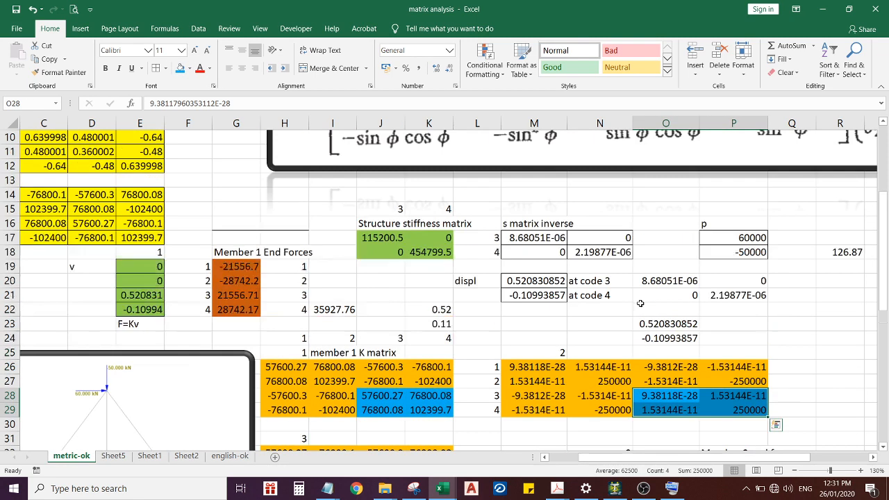
{"action": "left_click", "coordinate": [375, 238]}
{"action": "key", "text": "ctrl+c"}
{"action": "left_click", "coordinate": [439, 238]}
{"action": "key", "text": "ctrl+v"}
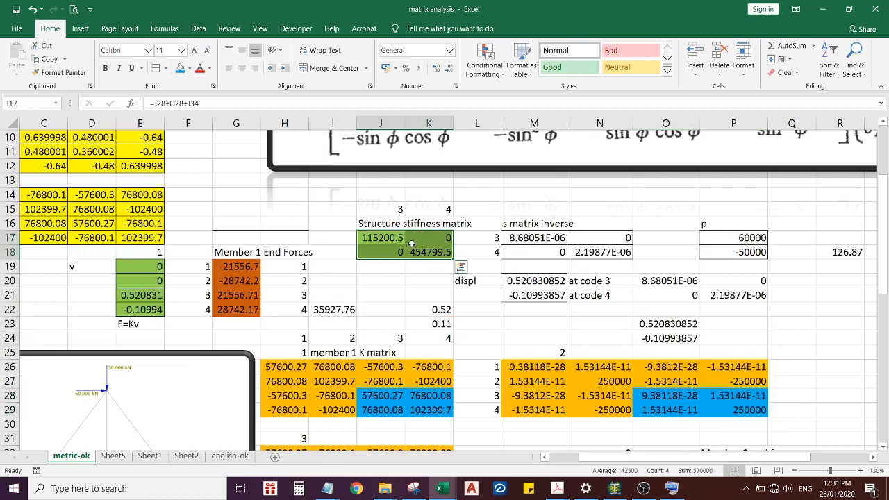
{"action": "key", "text": "Down"}
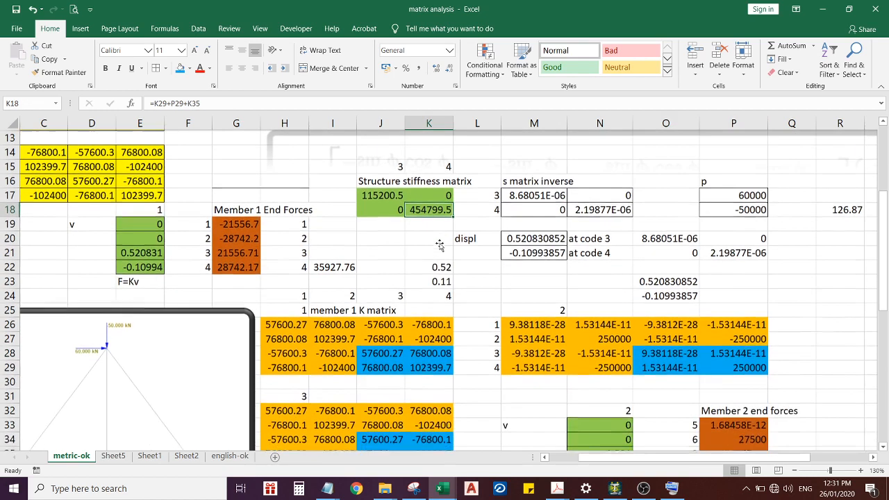
Step: Trace the member matrix cells referenced by the formulas in K17 and K18 of the structure stiffness matrix
{"action": "scroll", "coordinate": [440, 241], "scroll_direction": "down", "scroll_amount": 1}
{"action": "left_click", "coordinate": [438, 194]}
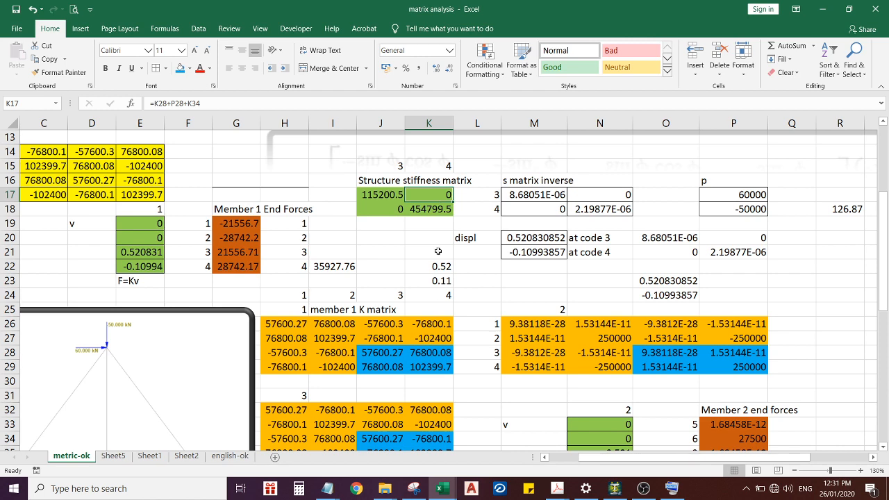
{"action": "left_click", "coordinate": [189, 103]}
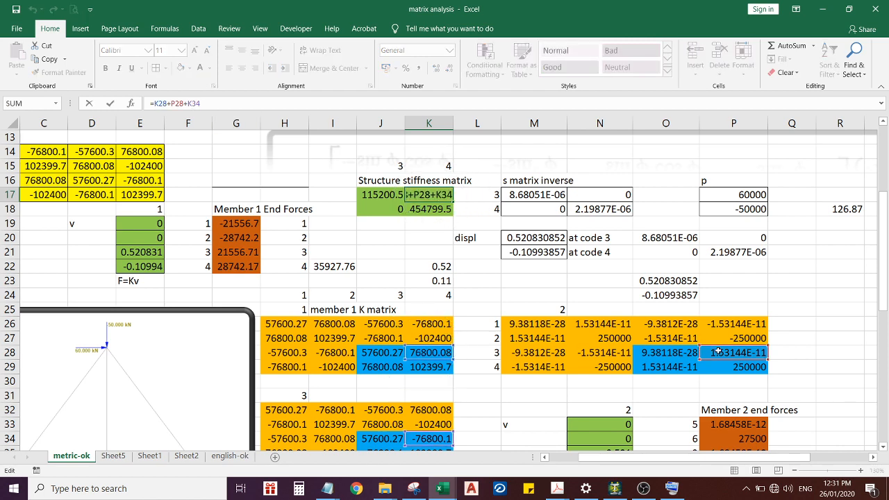
{"action": "scroll", "coordinate": [693, 356], "scroll_direction": "down", "scroll_amount": 1}
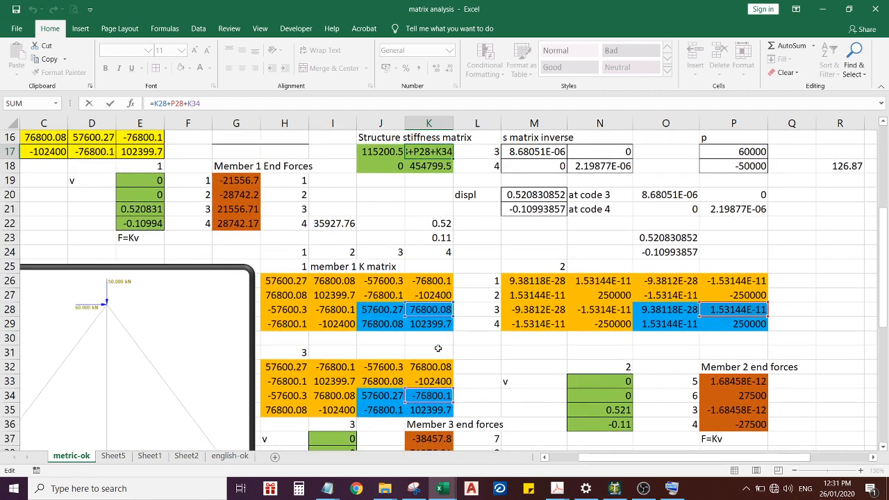
{"action": "scroll", "coordinate": [450, 332], "scroll_direction": "up", "scroll_amount": 1}
{"action": "key", "text": "Escape"}
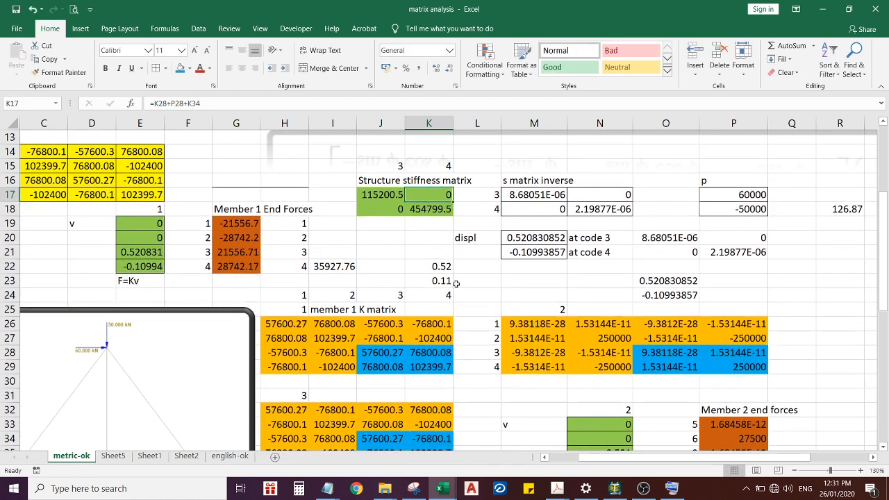
{"action": "left_click", "coordinate": [431, 213]}
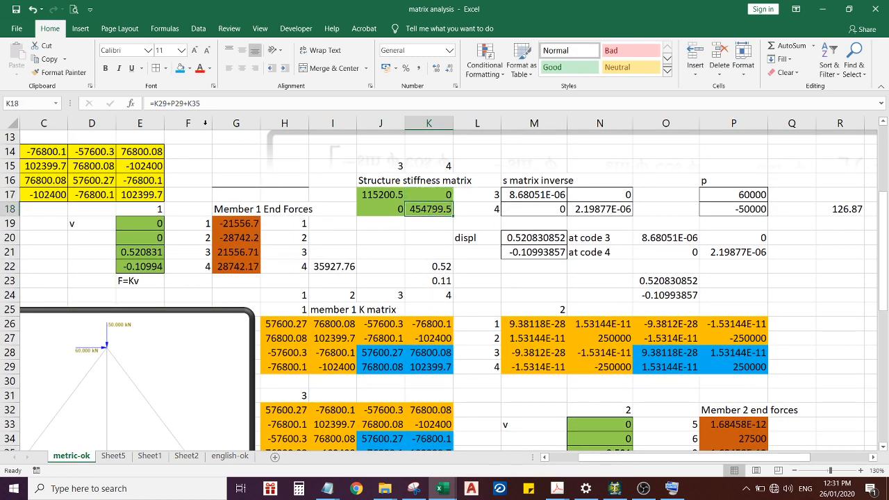
{"action": "key", "text": "F2"}
{"action": "scroll", "coordinate": [445, 278], "scroll_direction": "down", "scroll_amount": 2}
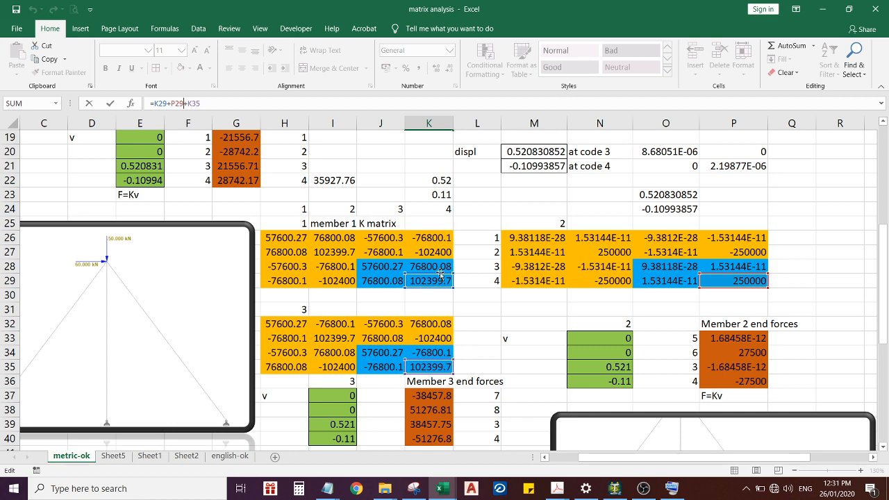
{"action": "key", "text": "Escape"}
{"action": "left_click", "coordinate": [496, 322]}
{"action": "left_click", "coordinate": [522, 327]}
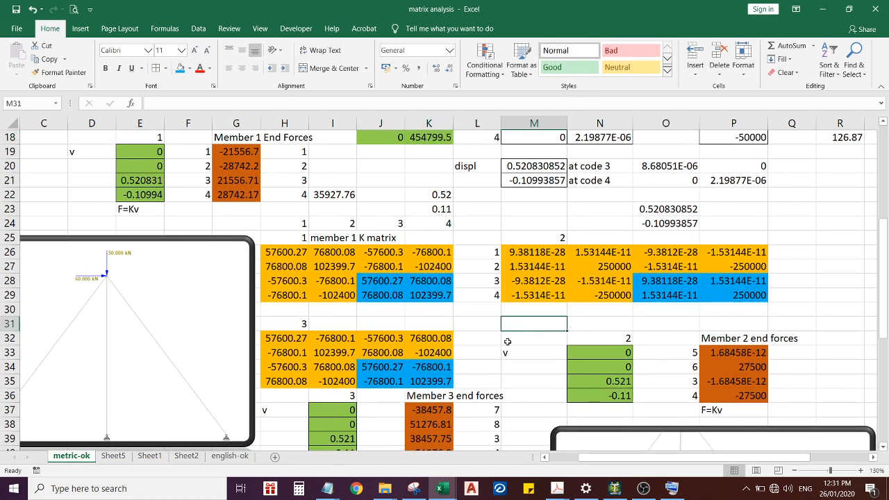
Step: Draw a straight diagonal line about 3.03 cm high and 3.58 cm wide, rising to the right, in the blank cells beside the member 2 K matrix
{"action": "scroll", "coordinate": [519, 338], "scroll_direction": "down", "scroll_amount": 1}
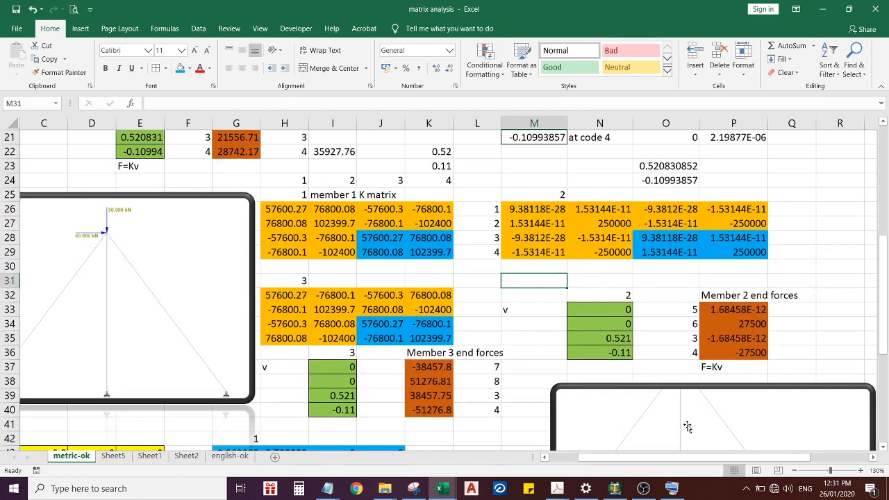
{"action": "left_click_drag", "start_coordinate": [661, 457], "coordinate": [729, 327]}
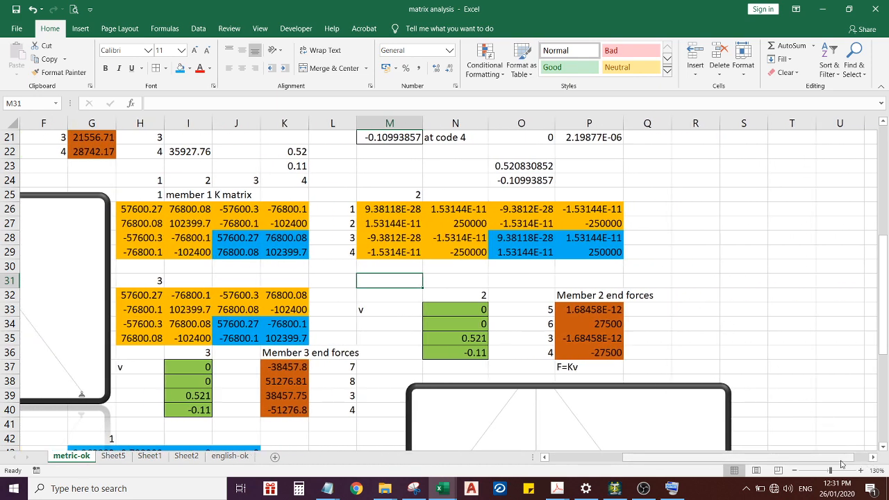
{"action": "left_click", "coordinate": [873, 457]}
{"action": "left_click", "coordinate": [684, 209]}
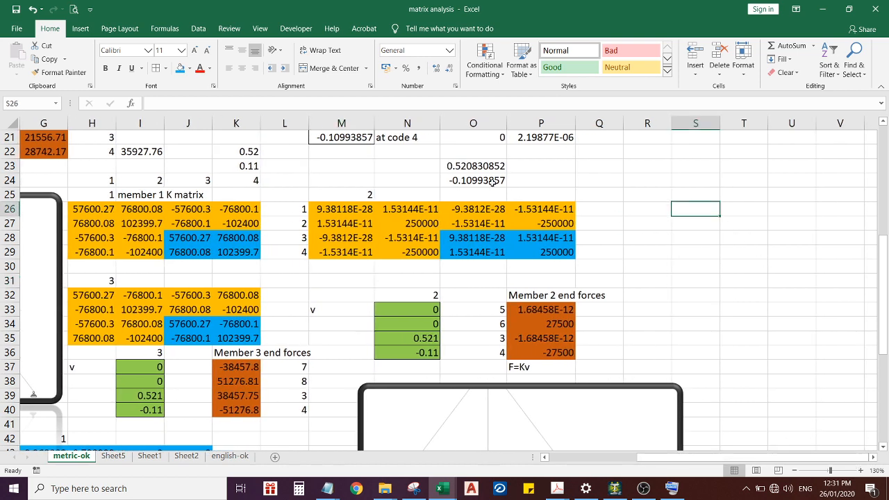
{"action": "left_click", "coordinate": [80, 30]}
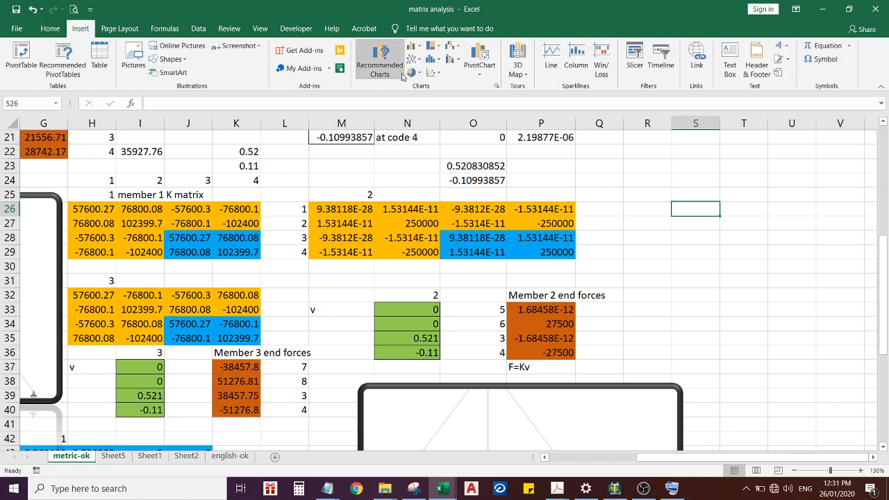
{"action": "left_click", "coordinate": [170, 59]}
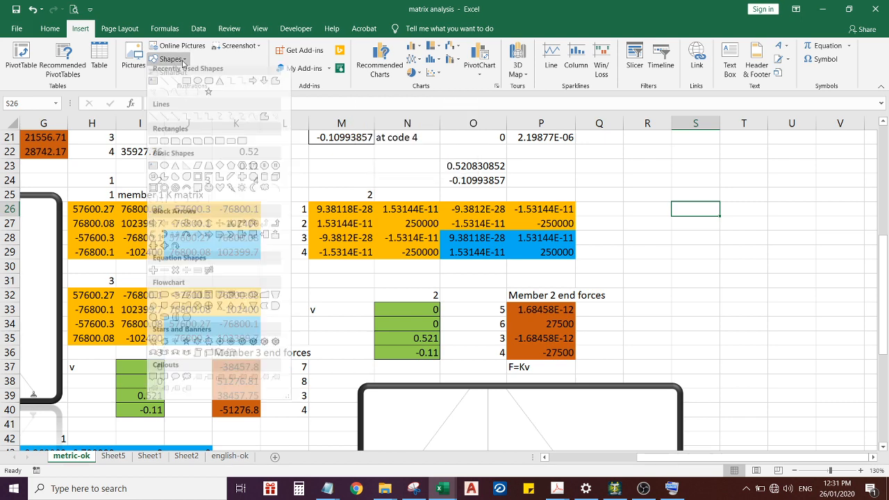
{"action": "left_click", "coordinate": [181, 151]}
{"action": "left_click_drag", "start_coordinate": [611, 256], "coordinate": [714, 170]}
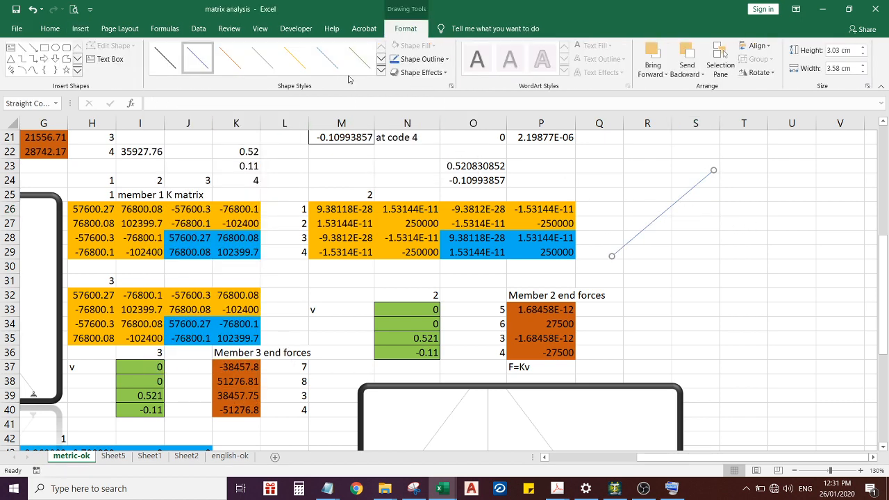
Step: Set the diagonal line's outline weight to 3 pt
{"action": "left_click", "coordinate": [422, 59]}
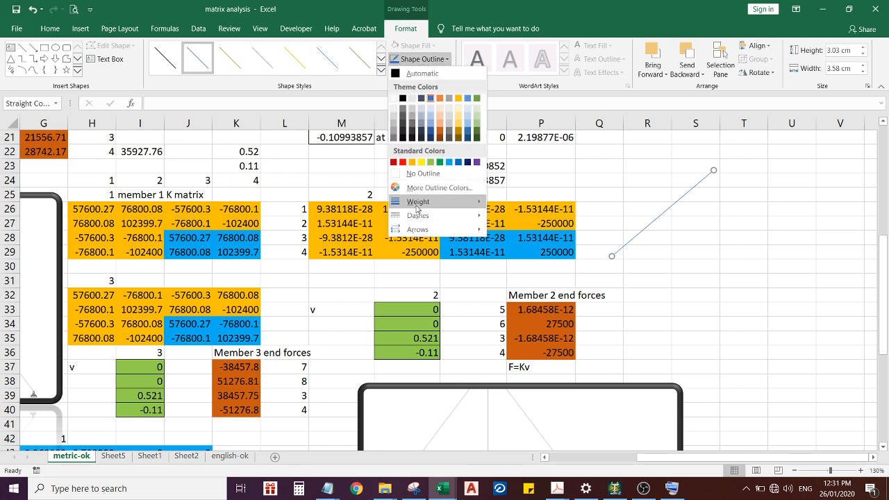
{"action": "mouse_move", "coordinate": [417, 209]}
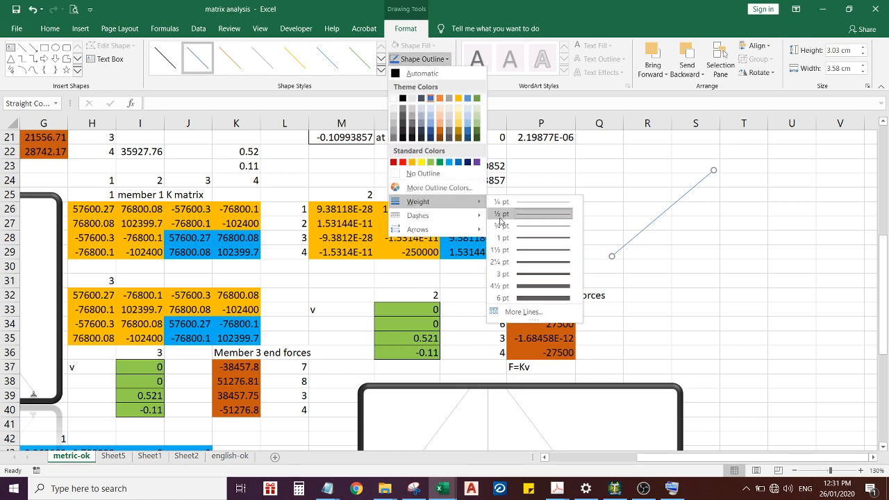
{"action": "left_click", "coordinate": [531, 276]}
{"action": "left_click", "coordinate": [705, 261]}
Step: Try to duplicate the thick diagonal line by copying and pasting it
{"action": "left_click", "coordinate": [660, 221]}
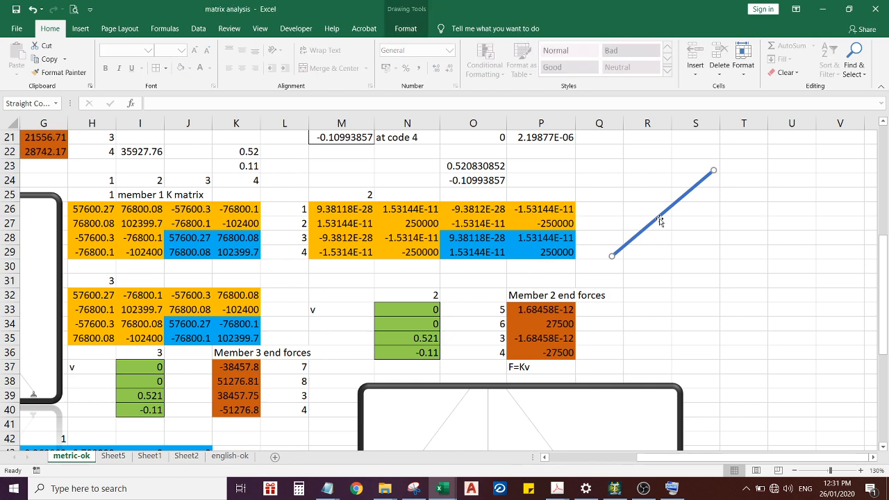
{"action": "key", "text": "ctrl+c"}
{"action": "key", "text": "ctrl+v"}
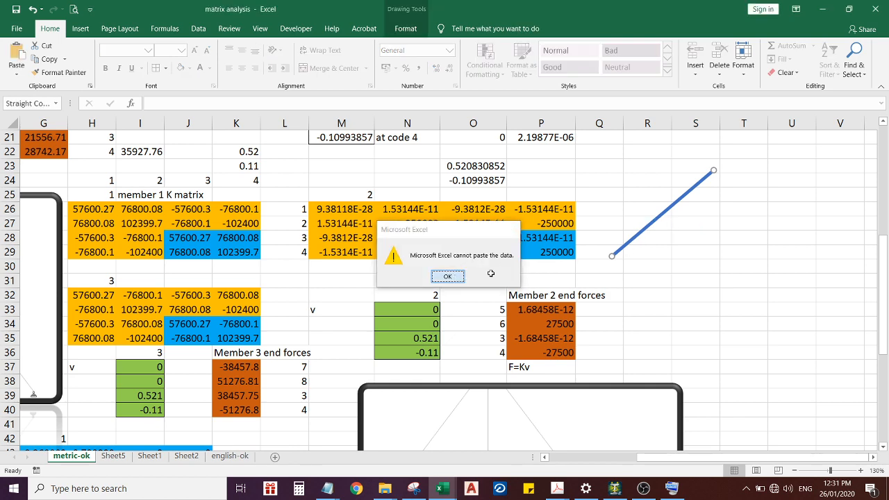
{"action": "key", "text": "Return"}
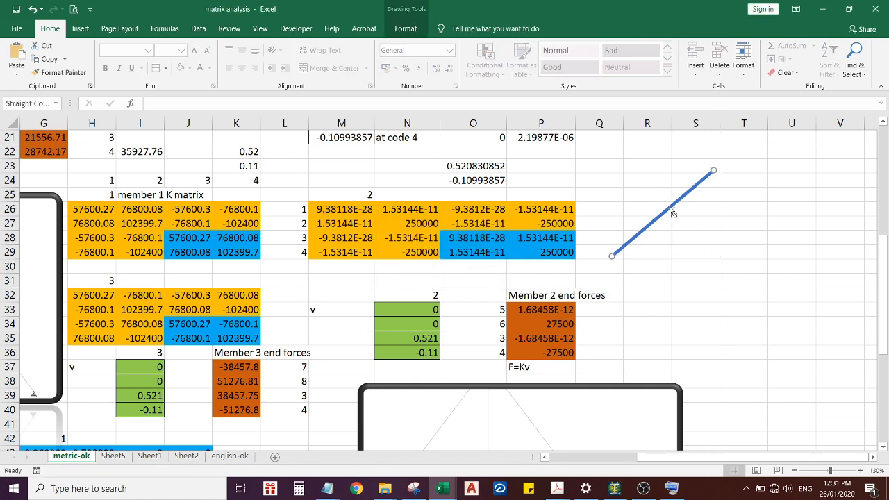
Step: Duplicate the diagonal line twice, reshaping the copies into a near-vertical middle member and an opposite-sloping third member, spaced side by side
{"action": "left_click_drag", "start_coordinate": [676, 214], "coordinate": [726, 215]}
{"action": "left_click_drag", "start_coordinate": [664, 256], "coordinate": [768, 265]}
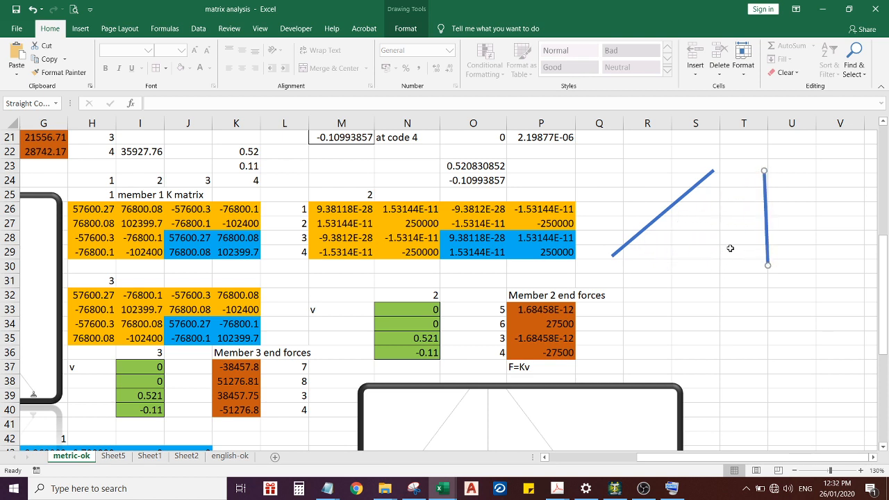
{"action": "left_click", "coordinate": [660, 219]}
{"action": "left_click_drag", "start_coordinate": [660, 217], "coordinate": [726, 224]}
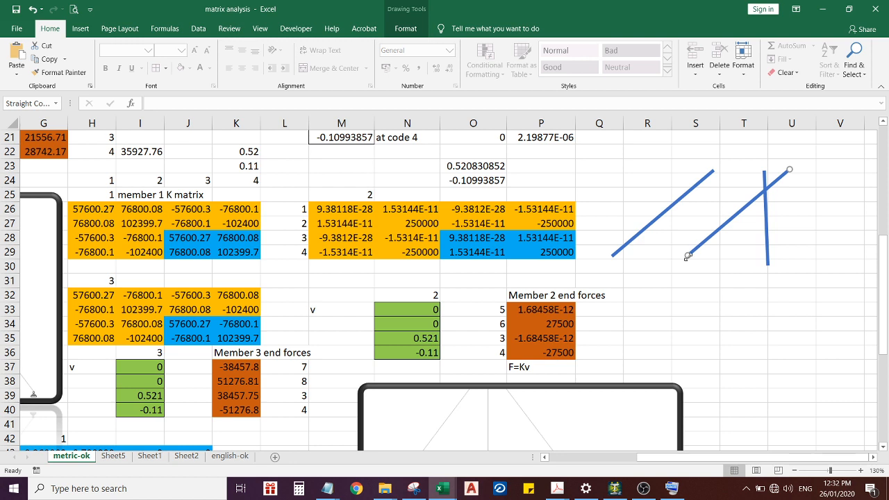
{"action": "left_click_drag", "start_coordinate": [687, 254], "coordinate": [868, 254]}
{"action": "left_click_drag", "start_coordinate": [763, 226], "coordinate": [738, 223]}
{"action": "left_click_drag", "start_coordinate": [821, 209], "coordinate": [809, 212]}
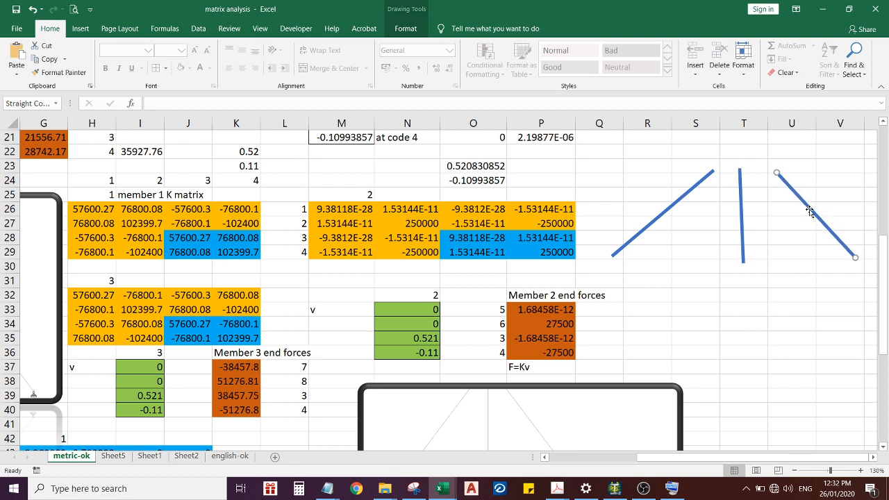
Step: Label the first member's ends as text, with 1,2 in R30 at its base and 3,4 in S23 at its apex
{"action": "left_click", "coordinate": [659, 272]}
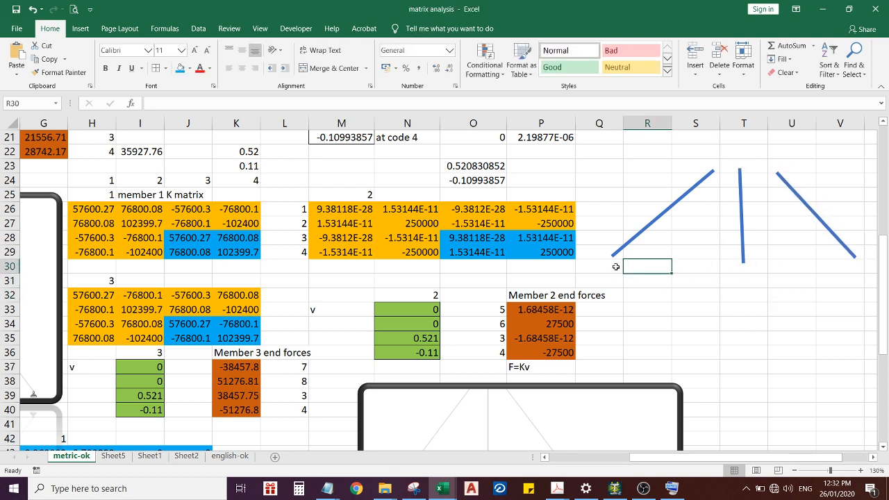
{"action": "type", "text": "'"}
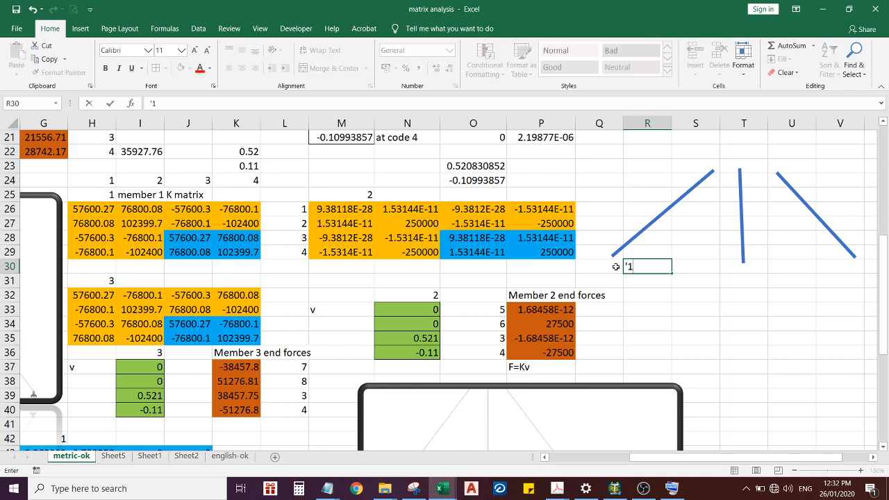
{"action": "type", "text": "1,2"}
{"action": "key", "text": "Return"}
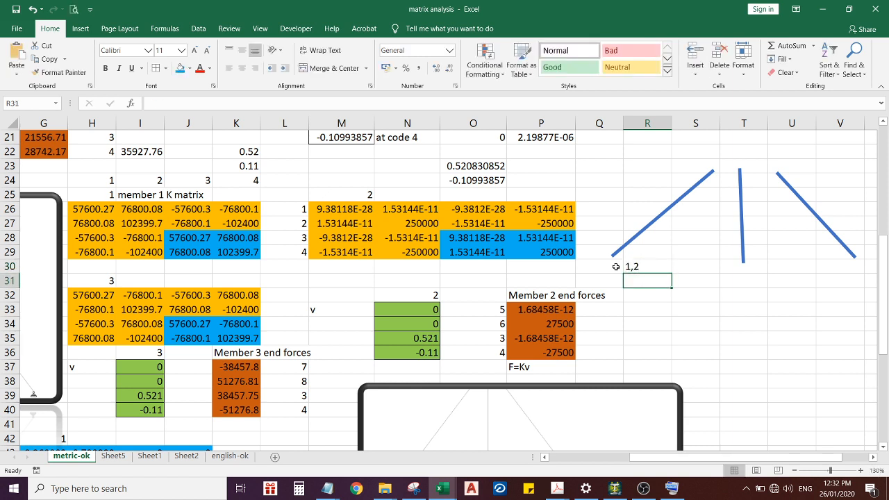
{"action": "left_click", "coordinate": [702, 162]}
{"action": "type", "text": "'"}
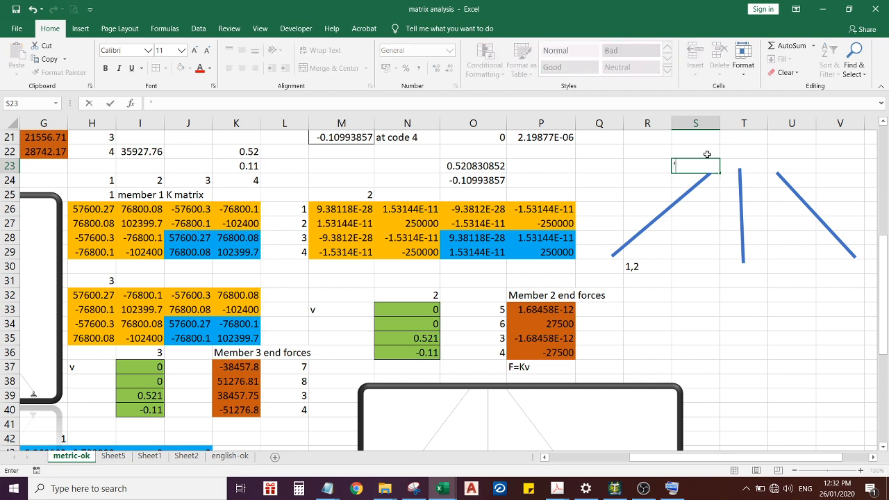
{"action": "type", "text": "3,4"}
{"action": "key", "text": "Return"}
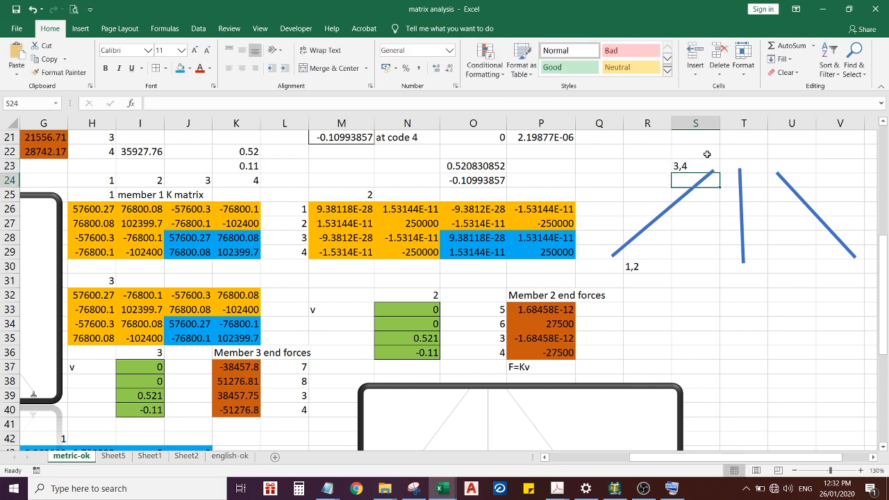
Step: Label the bases of the other two members as text, with 5,6 in T30 and 7,8 in V30
{"action": "left_click", "coordinate": [740, 267]}
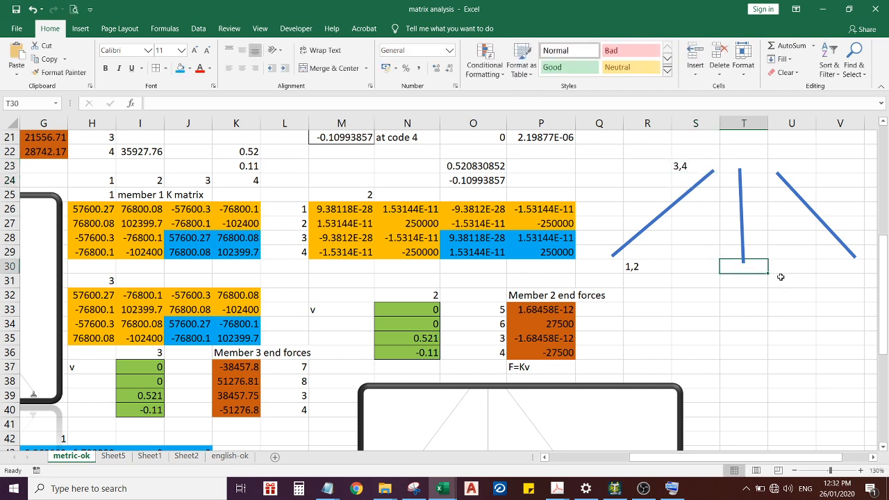
{"action": "type", "text": "'"}
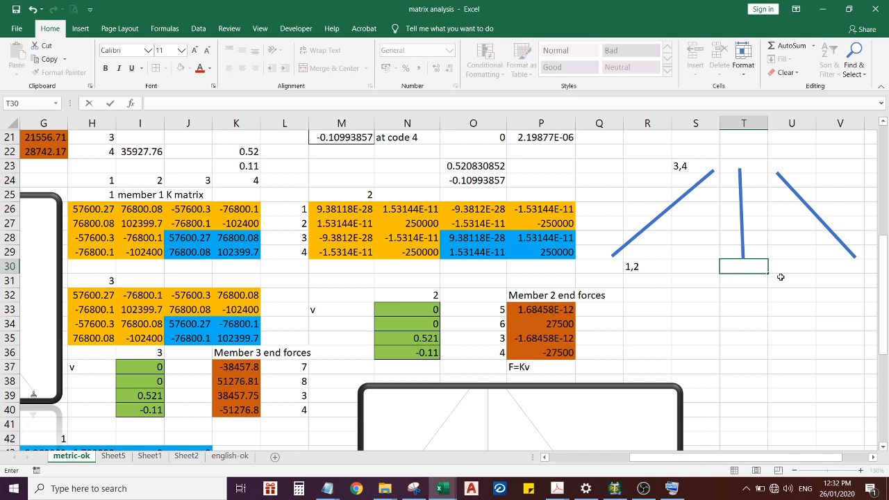
{"action": "type", "text": "5,6"}
{"action": "key", "text": "Return"}
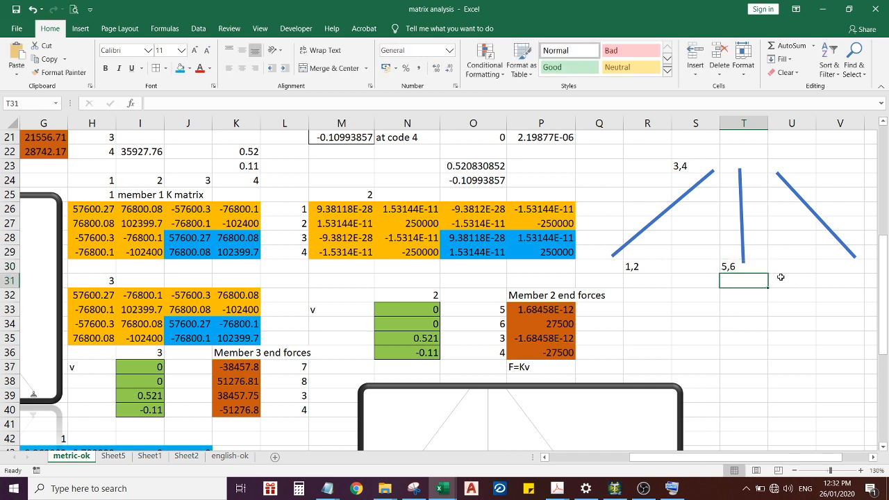
{"action": "left_click", "coordinate": [692, 164]}
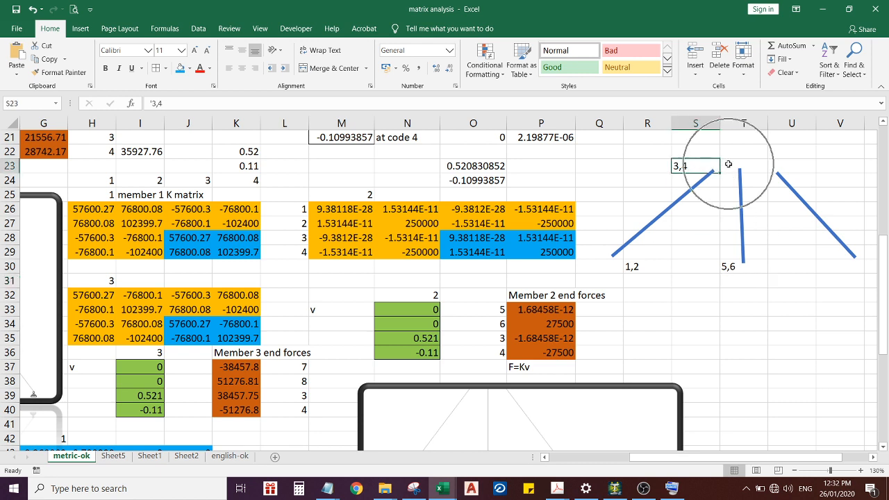
{"action": "left_click", "coordinate": [851, 270]}
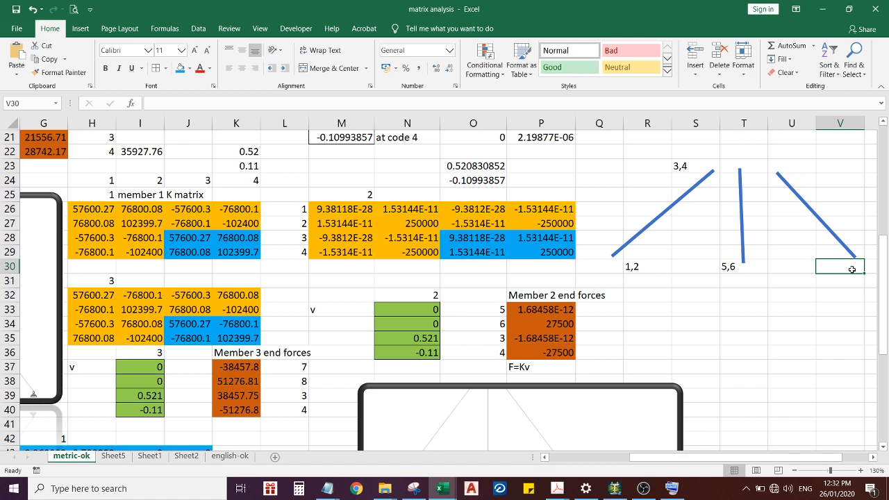
{"action": "type", "text": "'7,8"}
{"action": "key", "text": "Return"}
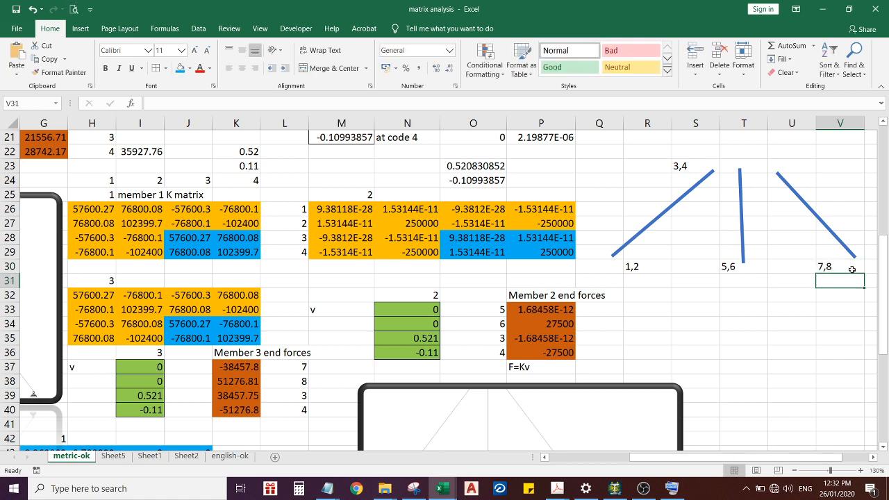
Step: Move the middle and third member lines closer to the first so their upper ends nearly meet beside the 3,4 label
{"action": "left_click", "coordinate": [697, 167]}
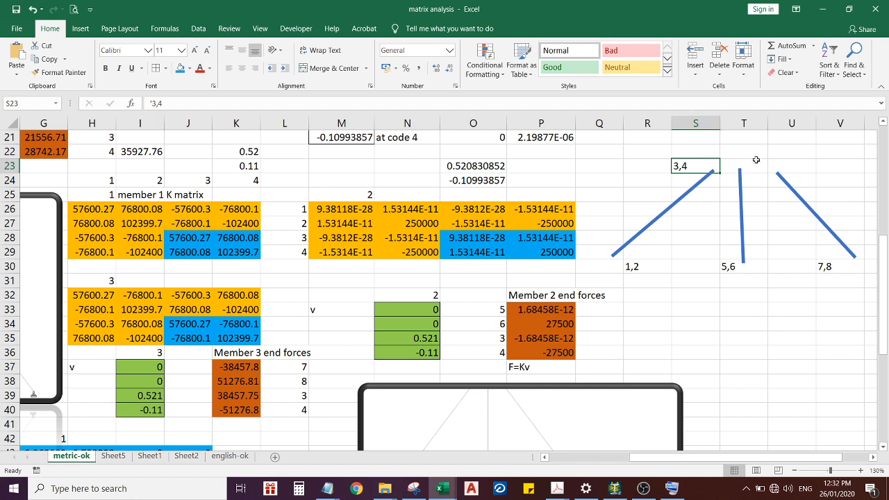
{"action": "left_click_drag", "start_coordinate": [741, 193], "coordinate": [733, 194]}
{"action": "left_click_drag", "start_coordinate": [799, 194], "coordinate": [767, 190]}
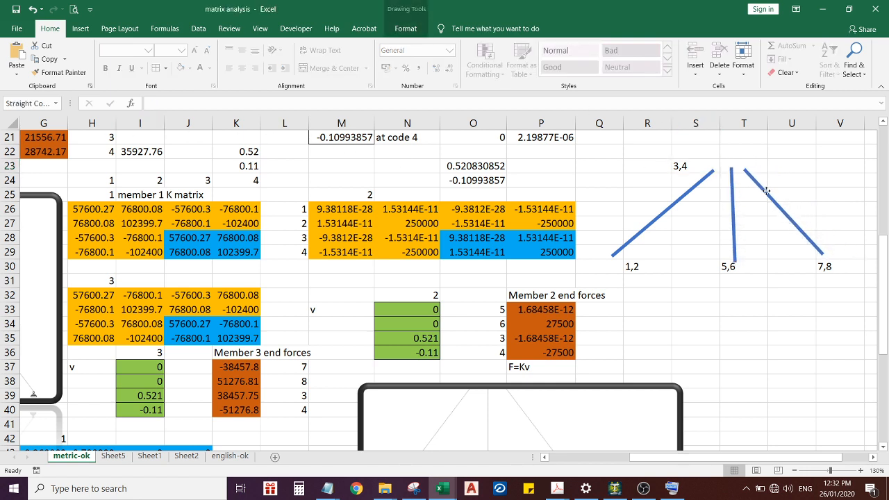
{"action": "left_click", "coordinate": [778, 281]}
{"action": "scroll", "coordinate": [767, 308], "scroll_direction": "down", "scroll_amount": 2}
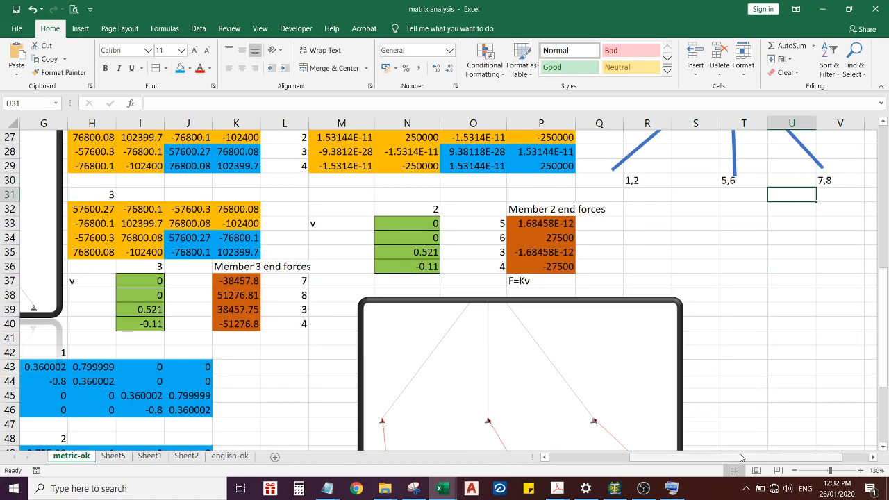
Step: Highlight the structure stiffness matrix in J17:K18 to review its assembled terms
{"action": "left_click_drag", "start_coordinate": [741, 459], "coordinate": [668, 460]}
{"action": "scroll", "coordinate": [515, 279], "scroll_direction": "up", "scroll_amount": 4}
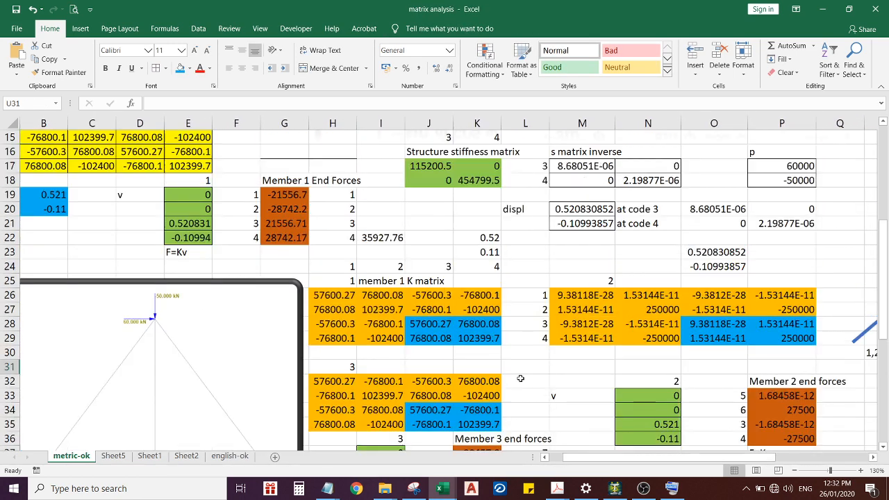
{"action": "left_click_drag", "start_coordinate": [431, 168], "coordinate": [472, 179]}
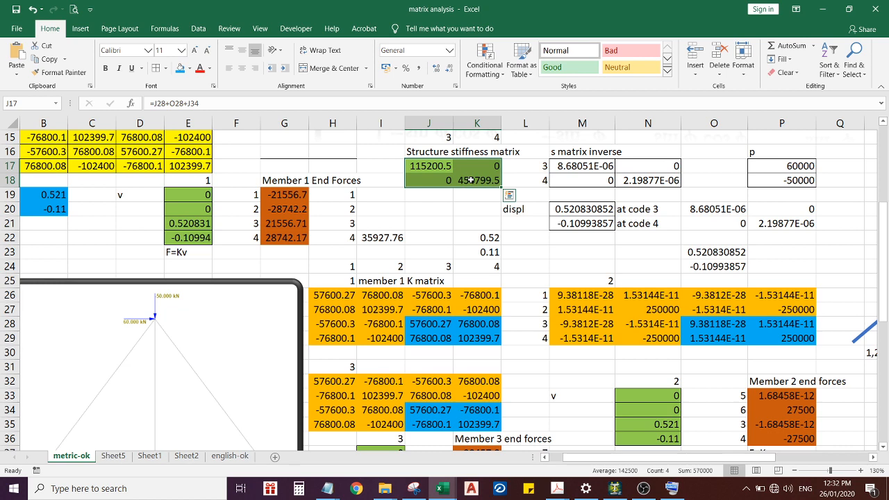
{"action": "left_click", "coordinate": [509, 195]}
Step: Re-enter =MINVERSE(J17:K18) across M17:N18 as an array formula for the structure matrix inverse
{"action": "left_click", "coordinate": [580, 167]}
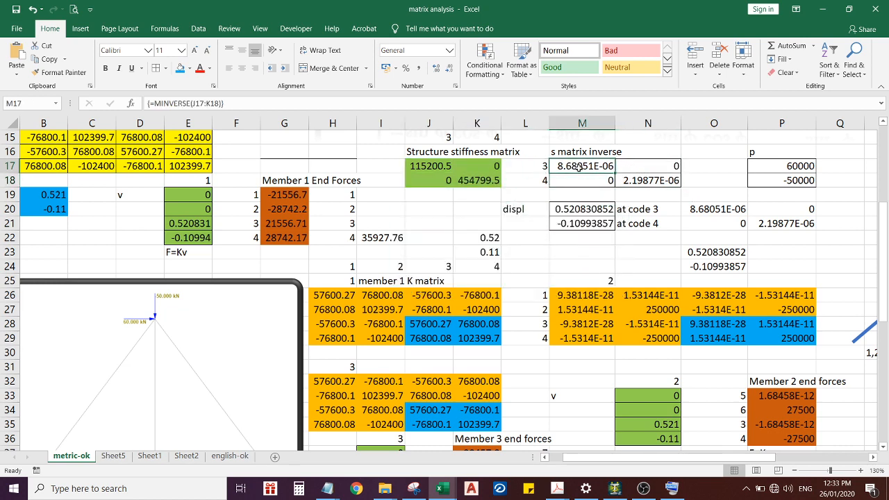
{"action": "left_click_drag", "start_coordinate": [587, 166], "coordinate": [622, 179]}
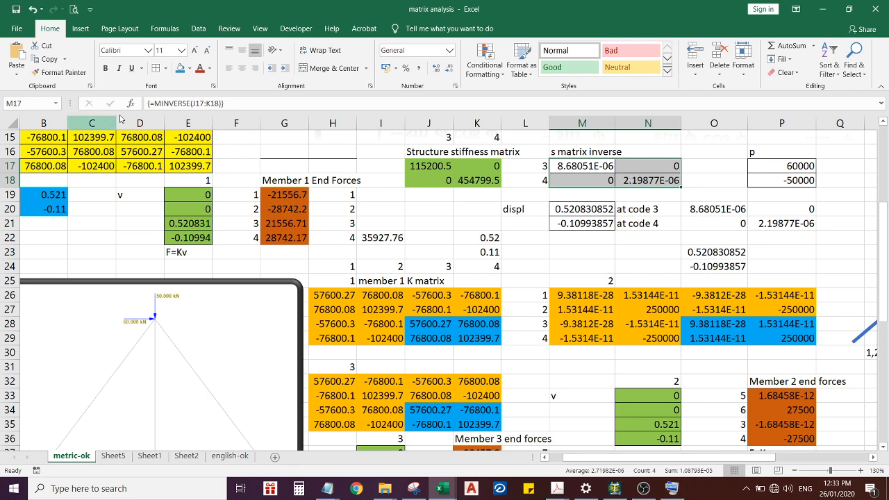
{"action": "left_click", "coordinate": [206, 104]}
{"action": "left_click", "coordinate": [237, 103]}
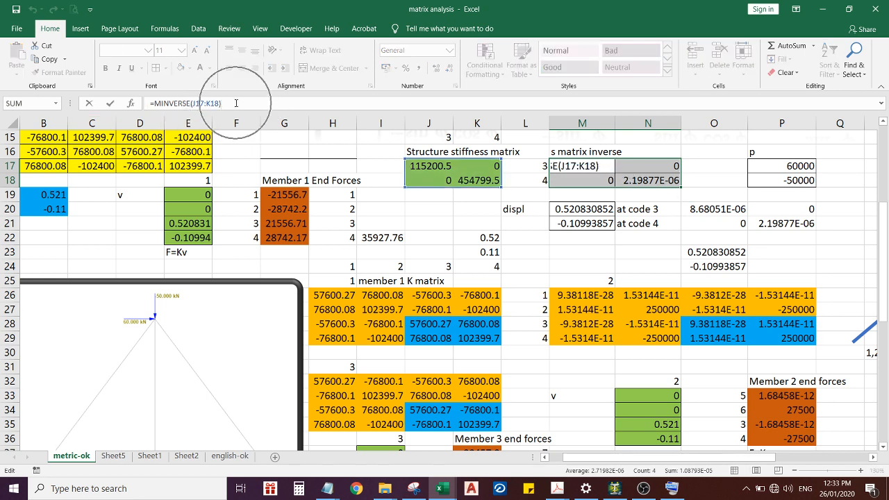
{"action": "key", "text": "ctrl+shift+Return"}
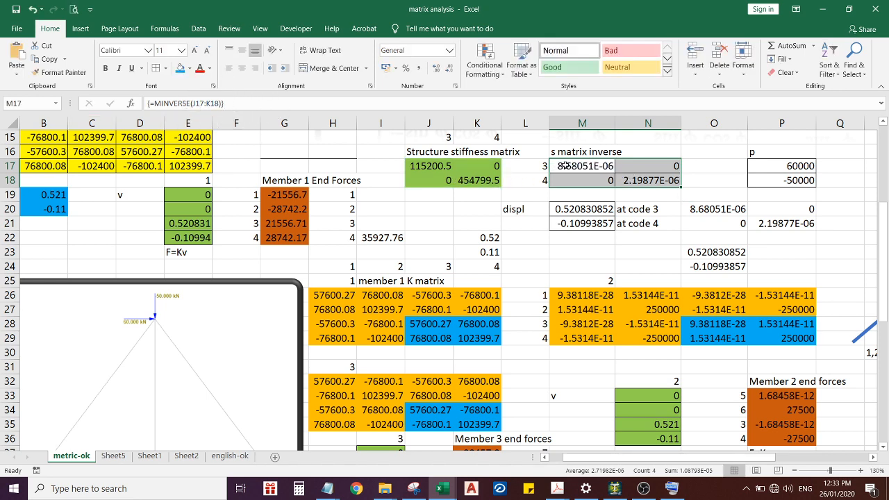
Step: Try to commit the inverse formula =MINVERSE(J17:K18) in M17:N18 as an array formula with the on-screen keyboard
{"action": "left_click", "coordinate": [623, 180]}
{"action": "left_click_drag", "start_coordinate": [574, 166], "coordinate": [630, 175]}
{"action": "left_click", "coordinate": [181, 99]}
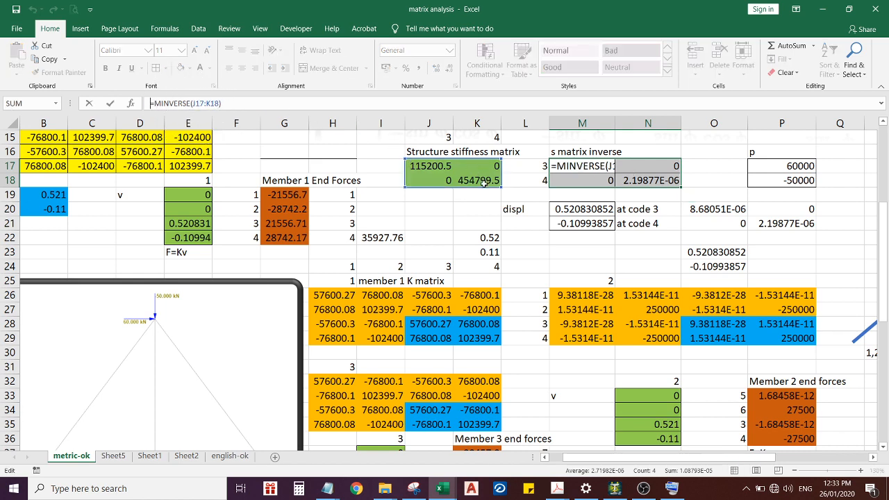
{"action": "left_click", "coordinate": [225, 103]}
{"action": "left_click", "coordinate": [667, 490]}
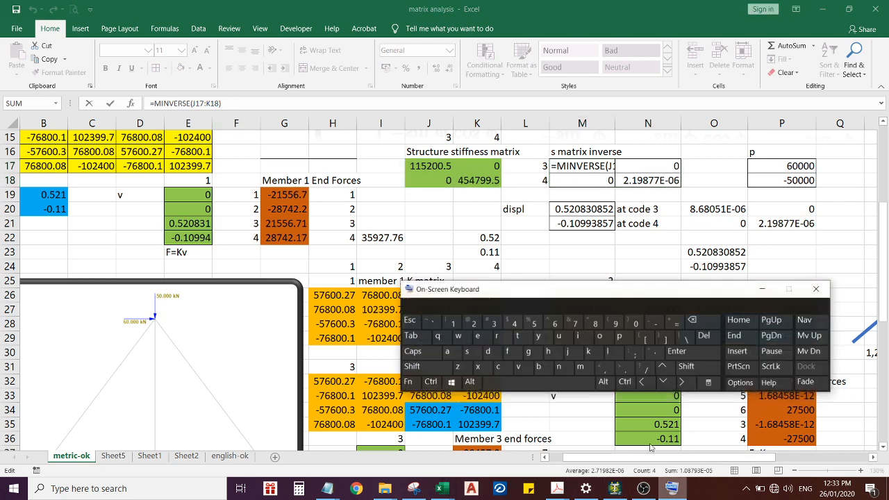
{"action": "left_click_drag", "start_coordinate": [601, 291], "coordinate": [566, 240]}
{"action": "left_click", "coordinate": [391, 326]}
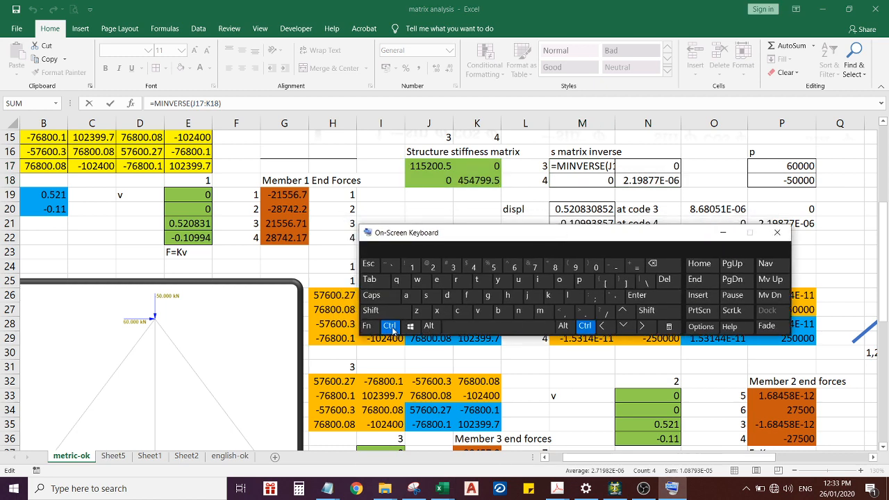
{"action": "left_click", "coordinate": [382, 311]}
{"action": "left_click", "coordinate": [669, 303]}
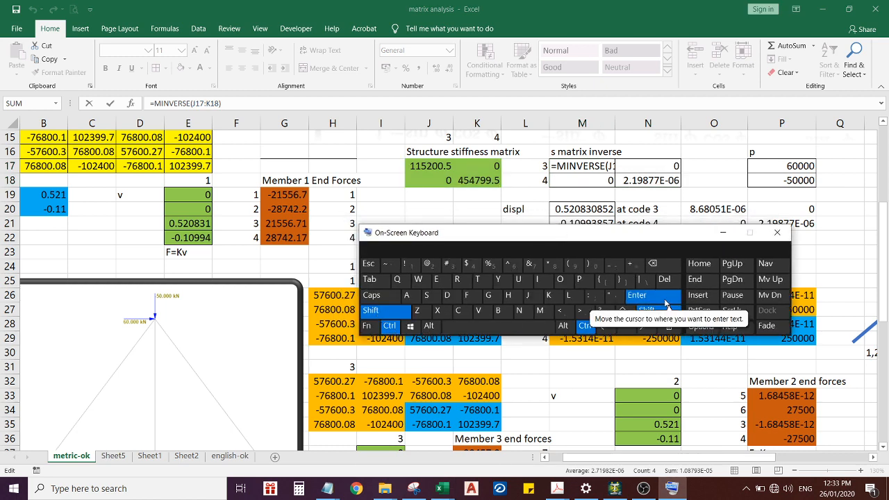
{"action": "left_click", "coordinate": [722, 234]}
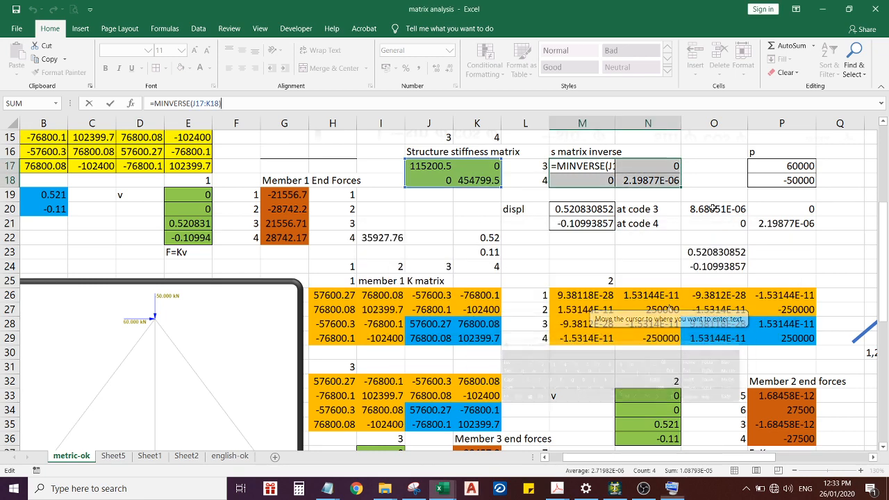
{"action": "left_click", "coordinate": [693, 190]}
{"action": "left_click", "coordinate": [469, 277]}
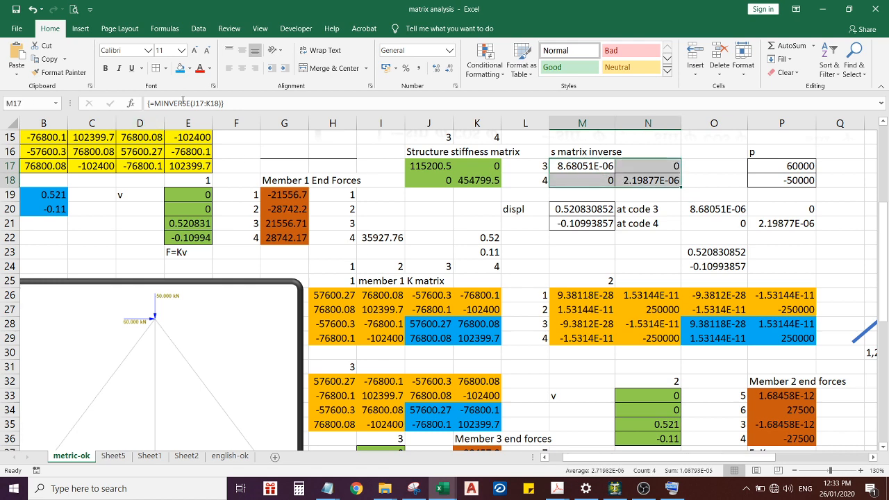
Step: Try once more to array-enter the MINVERSE formula with the on-screen keyboard, moving the keyboard away from the inverse matrix
{"action": "left_click", "coordinate": [247, 101]}
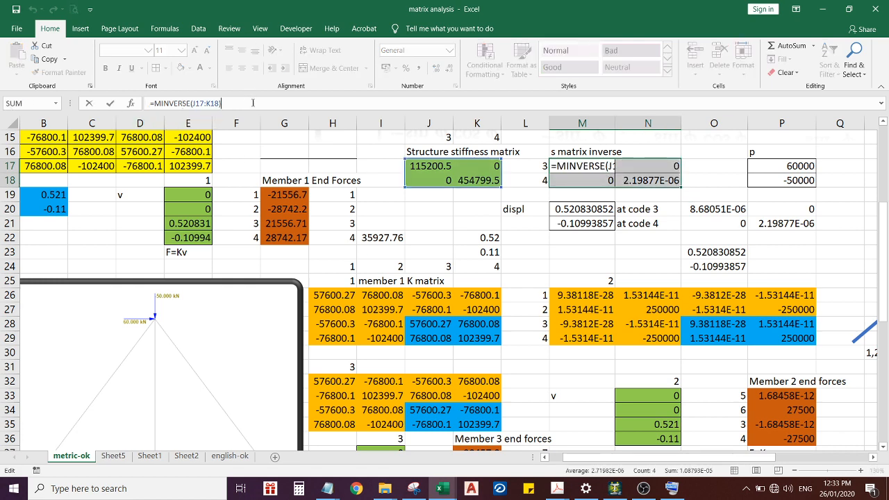
{"action": "left_click", "coordinate": [671, 489]}
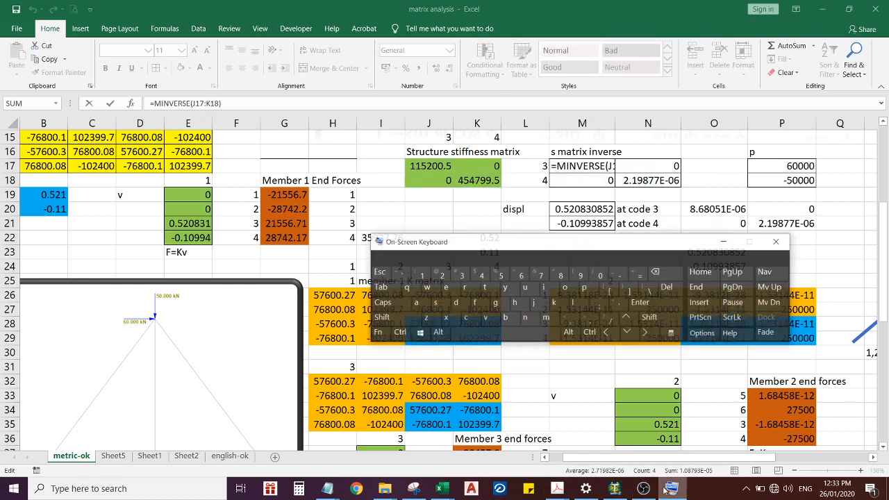
{"action": "left_click", "coordinate": [390, 326]}
{"action": "left_click", "coordinate": [371, 309]}
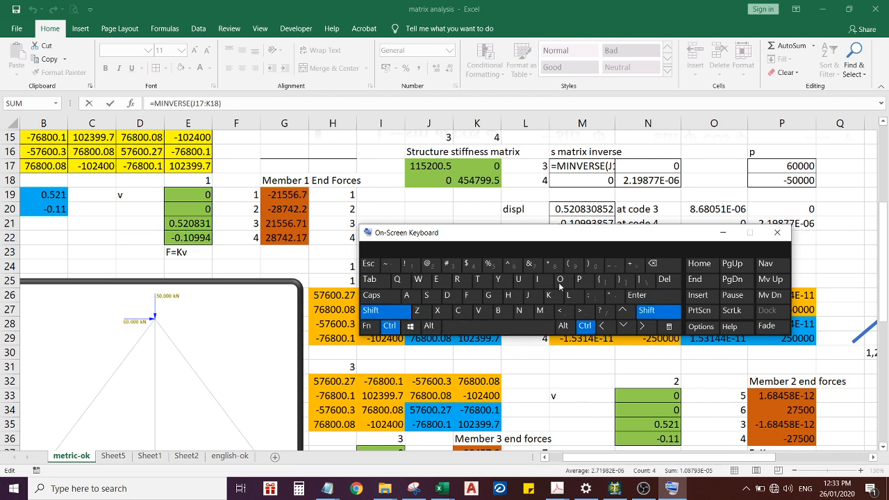
{"action": "left_click", "coordinate": [637, 297]}
{"action": "left_click_drag", "start_coordinate": [701, 237], "coordinate": [574, 253]}
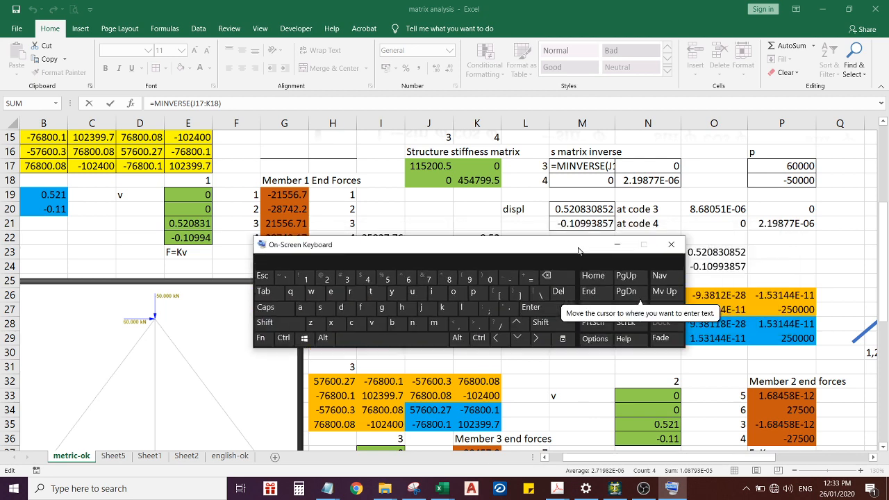
{"action": "left_click", "coordinate": [597, 249]}
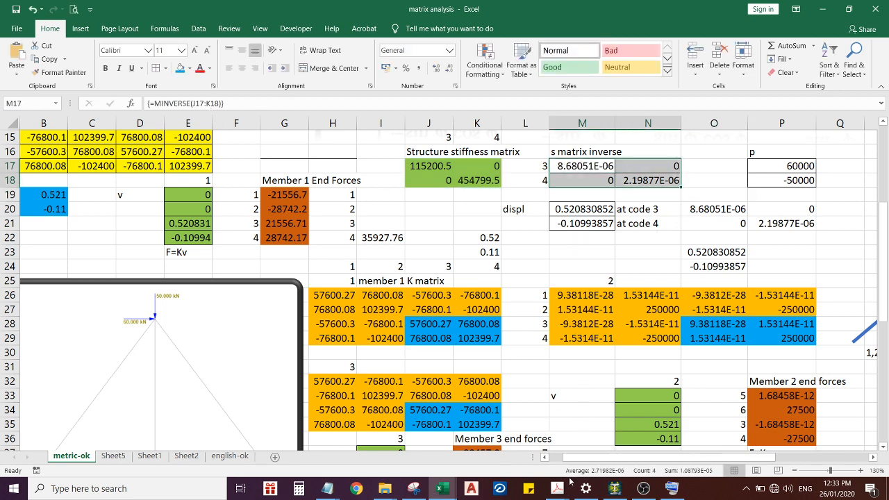
Step: Reopen =MINVERSE(J17:K18) for M17:N18 and, with the sheet active again, confirm it as an array formula through the on-screen keyboard
{"action": "left_click", "coordinate": [242, 103]}
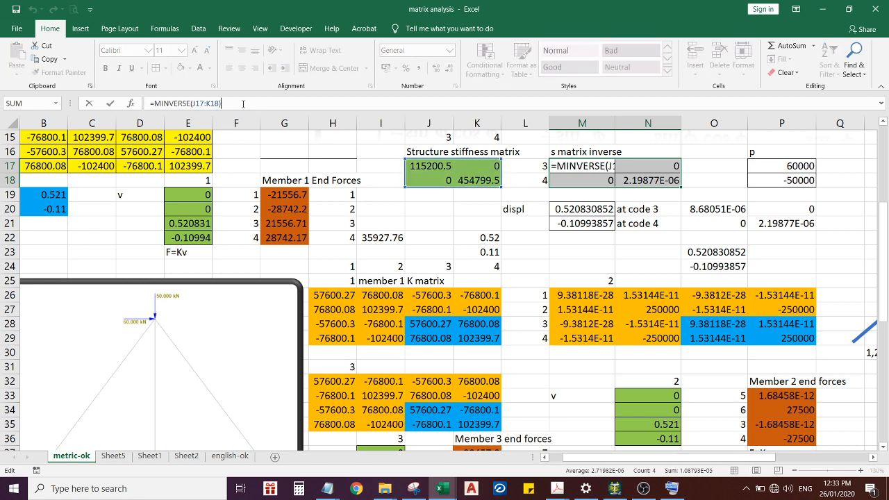
{"action": "left_click", "coordinate": [671, 488]}
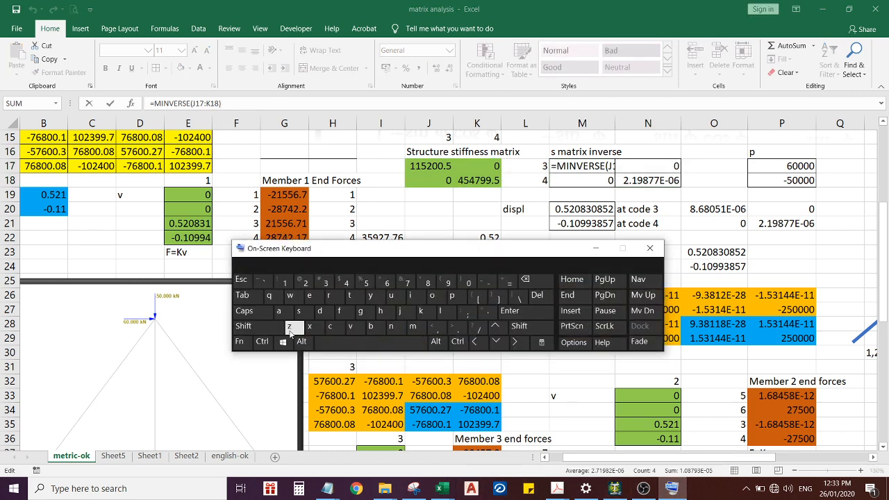
{"action": "left_click", "coordinate": [264, 344]}
{"action": "left_click", "coordinate": [255, 329]}
{"action": "left_click", "coordinate": [512, 313]}
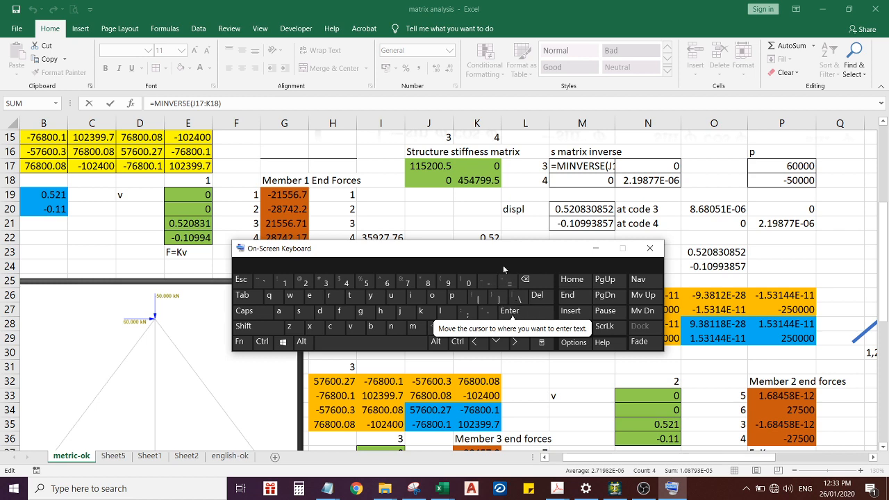
{"action": "left_click", "coordinate": [657, 203]}
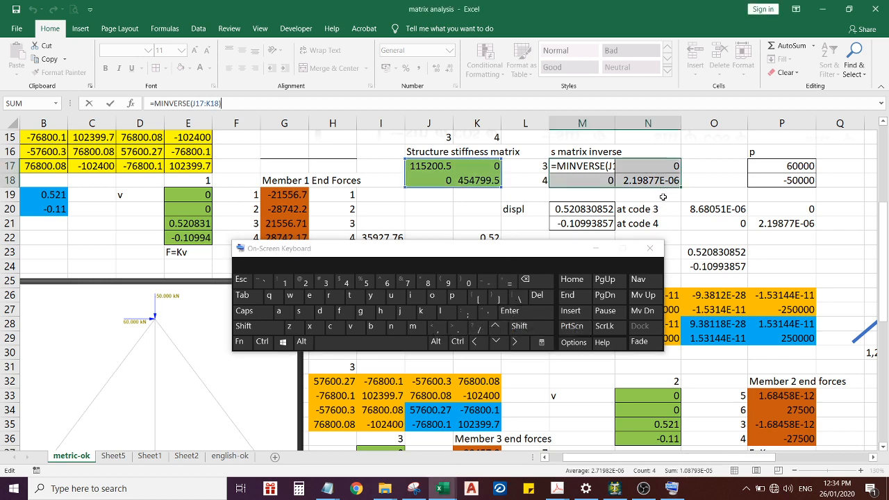
{"action": "left_click_drag", "start_coordinate": [549, 248], "coordinate": [655, 261]}
{"action": "left_click", "coordinate": [369, 353]}
{"action": "left_click", "coordinate": [362, 338]}
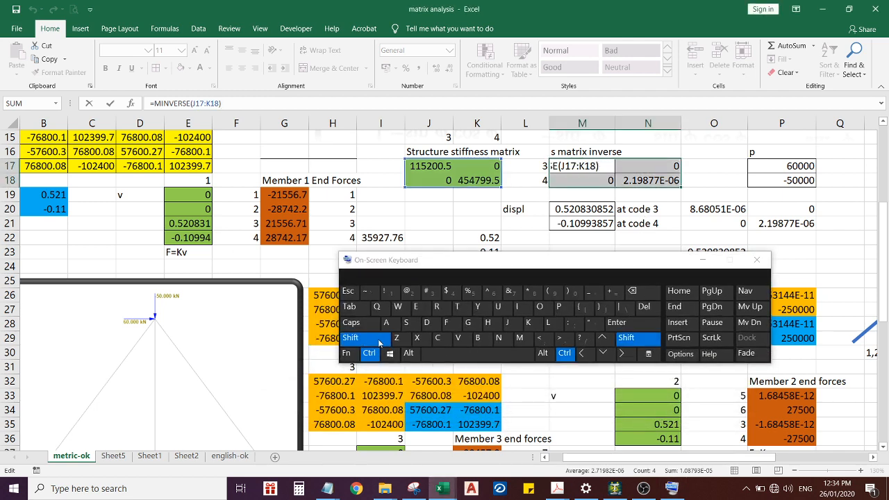
{"action": "left_click", "coordinate": [617, 323]}
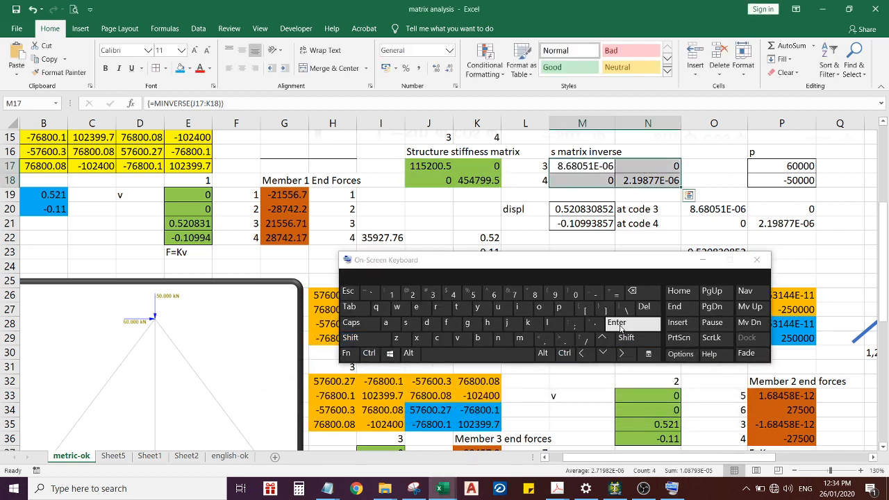
Step: Review the inverse matrix in M17:N18 and both entries of load vector p in P17:P18
{"action": "left_click", "coordinate": [649, 198]}
{"action": "left_click_drag", "start_coordinate": [569, 157], "coordinate": [646, 179]}
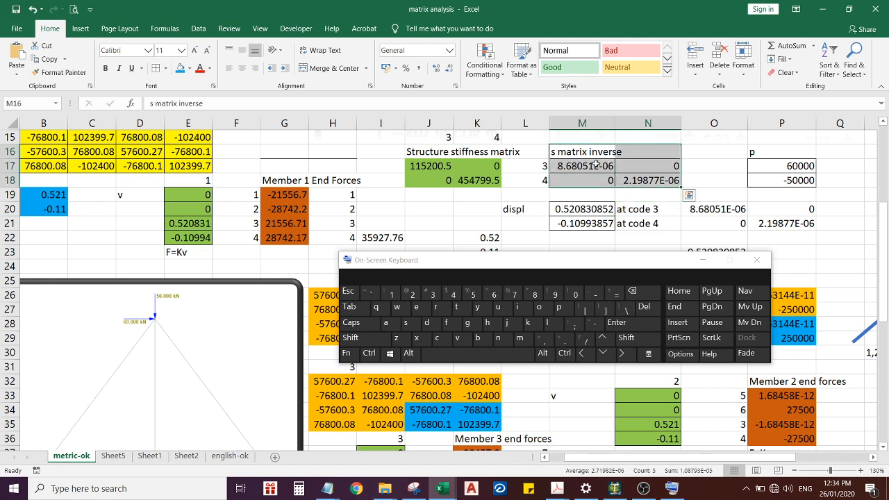
{"action": "left_click_drag", "start_coordinate": [584, 167], "coordinate": [646, 178]}
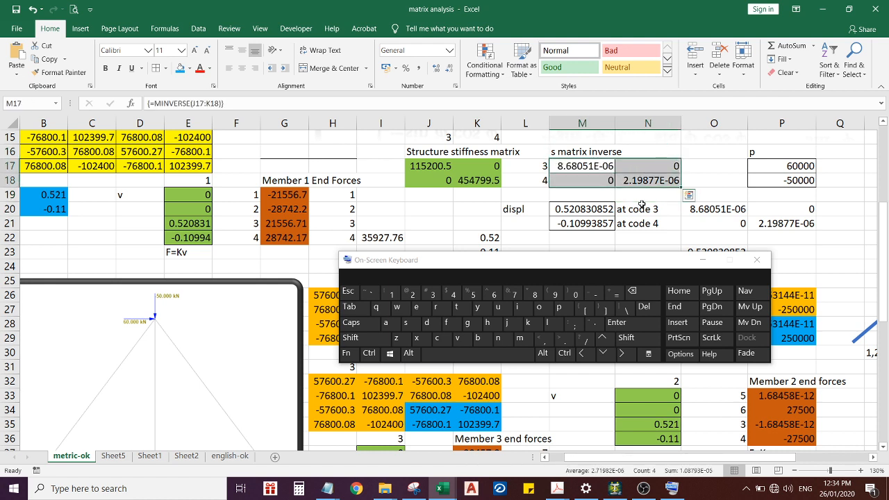
{"action": "left_click", "coordinate": [643, 206]}
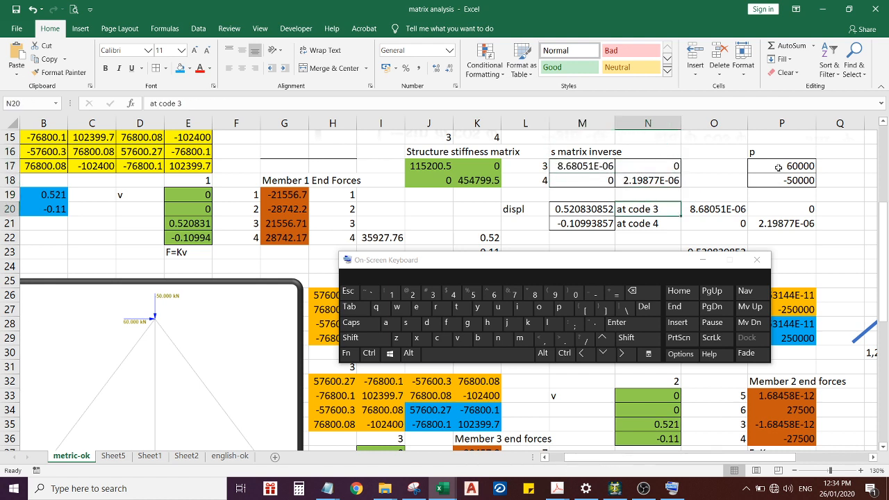
{"action": "left_click_drag", "start_coordinate": [779, 168], "coordinate": [785, 180]}
{"action": "key", "text": "ctrl+q"}
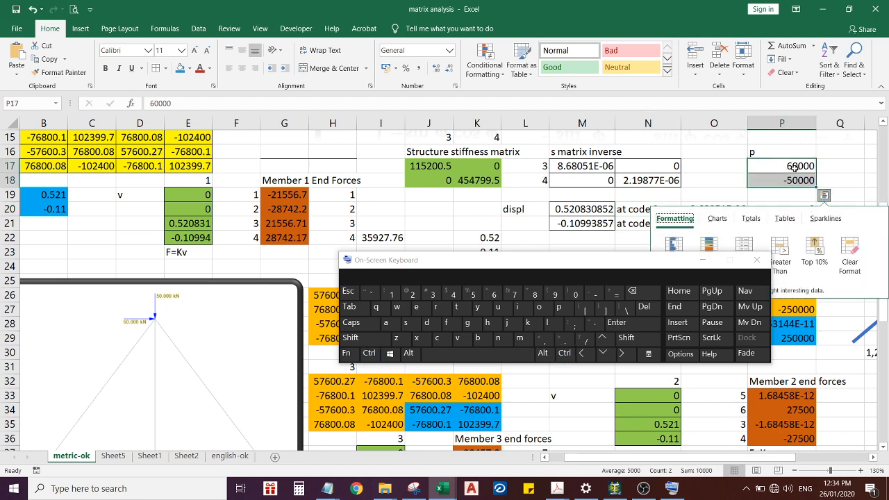
{"action": "key", "text": "Escape"}
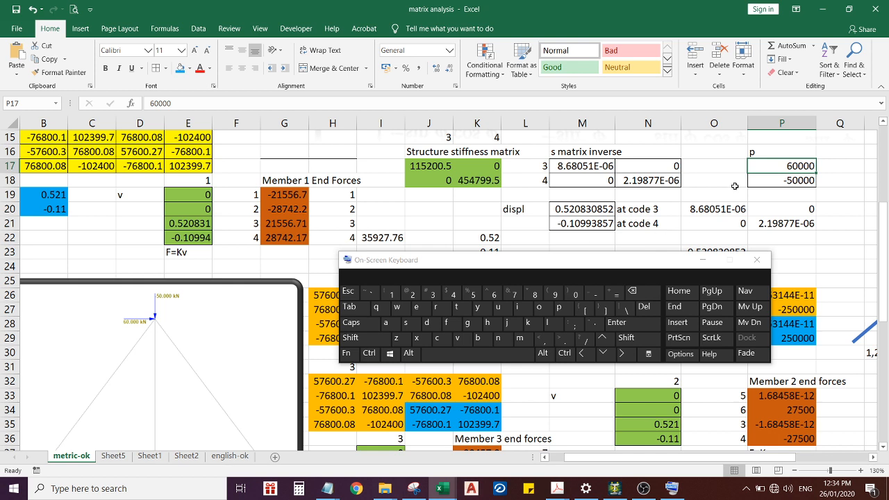
{"action": "left_click", "coordinate": [783, 182]}
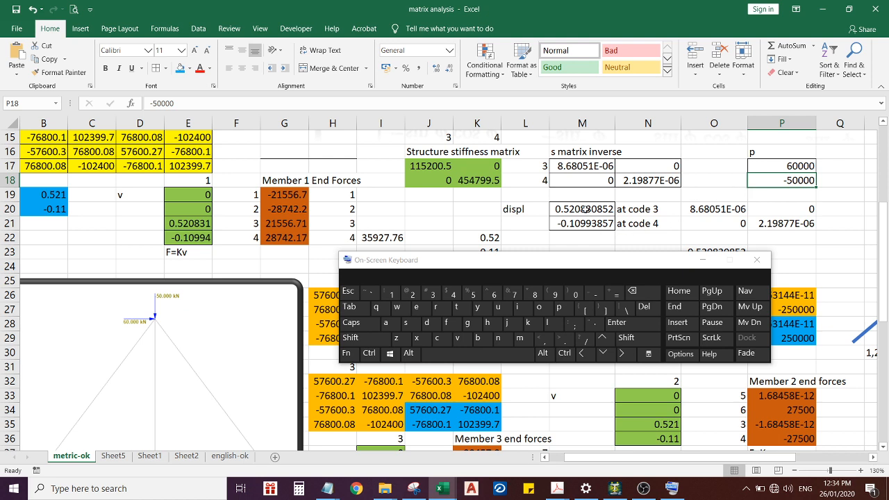
Step: Re-enter =MMULT(M17:N18,P17:P18) in M20:M21 as an array formula for the joint displacements
{"action": "left_click_drag", "start_coordinate": [585, 209], "coordinate": [585, 220]}
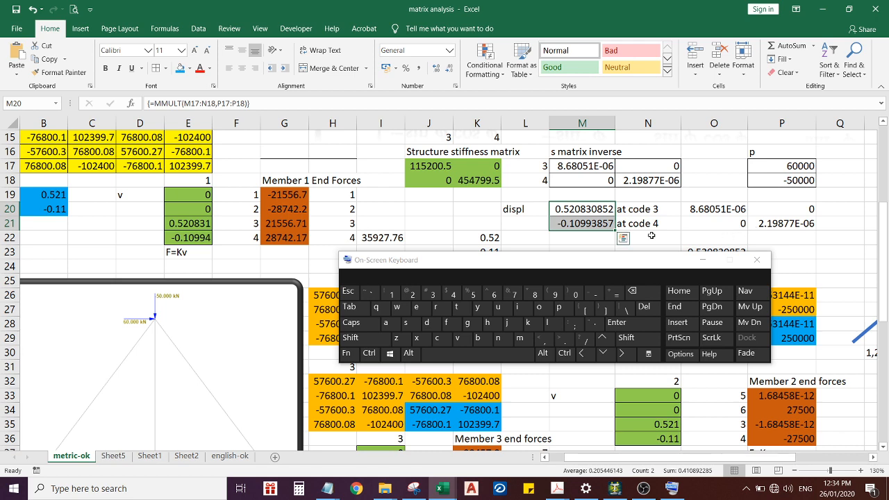
{"action": "left_click_drag", "start_coordinate": [568, 208], "coordinate": [567, 221]}
{"action": "left_click", "coordinate": [247, 105]}
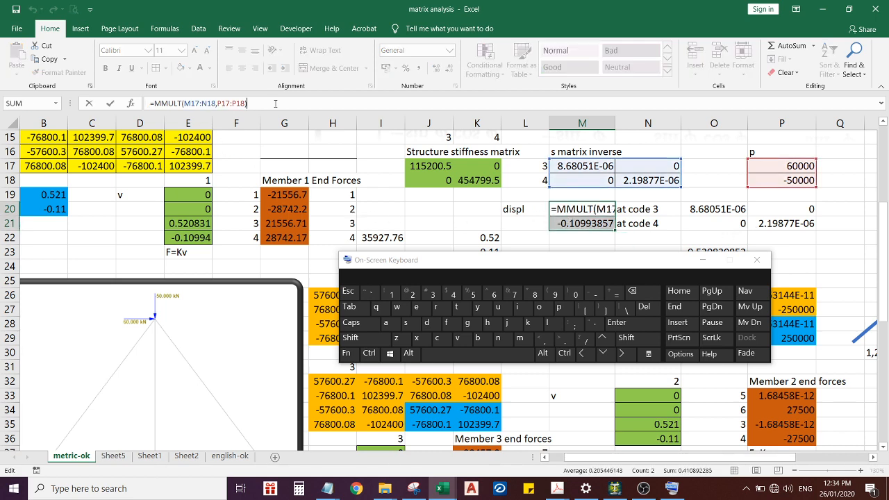
{"action": "left_click", "coordinate": [188, 103]}
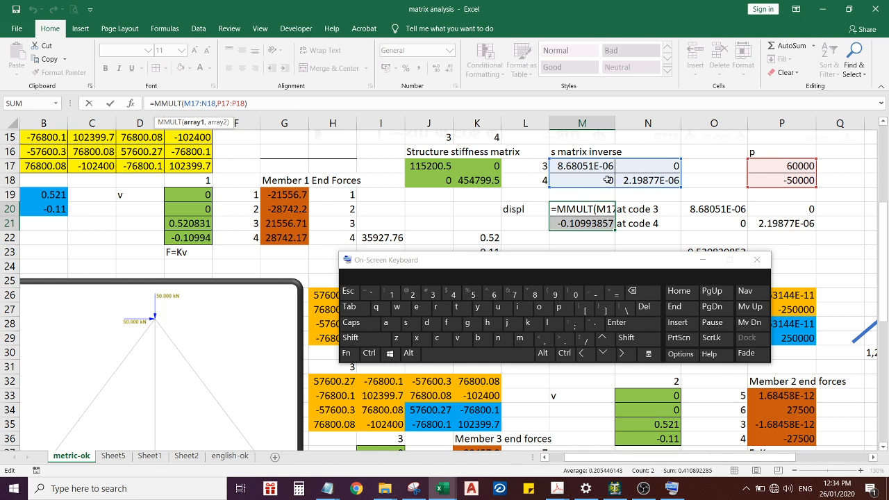
{"action": "left_click", "coordinate": [228, 103]}
{"action": "left_click", "coordinate": [251, 104]}
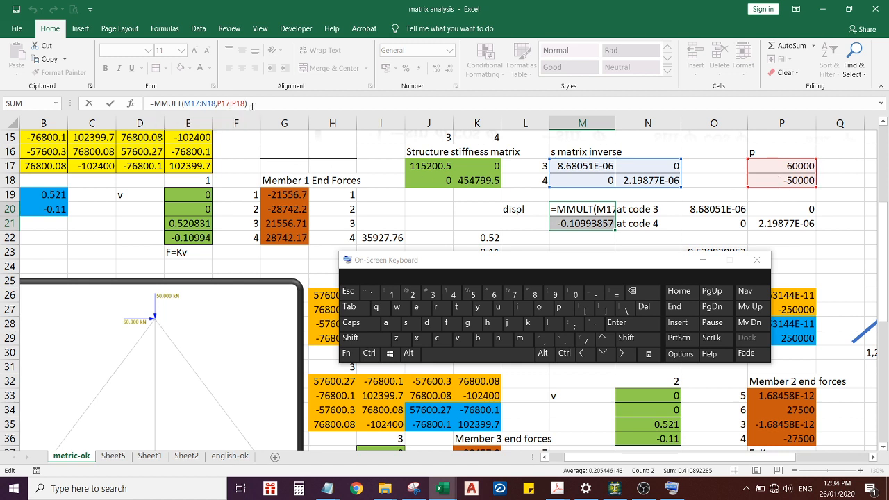
{"action": "left_click", "coordinate": [369, 353]}
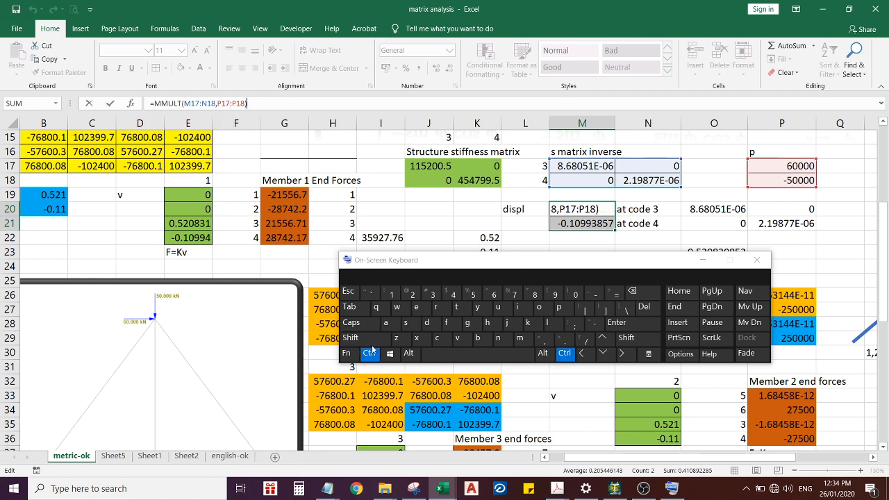
{"action": "left_click", "coordinate": [363, 337]}
{"action": "left_click", "coordinate": [616, 322]}
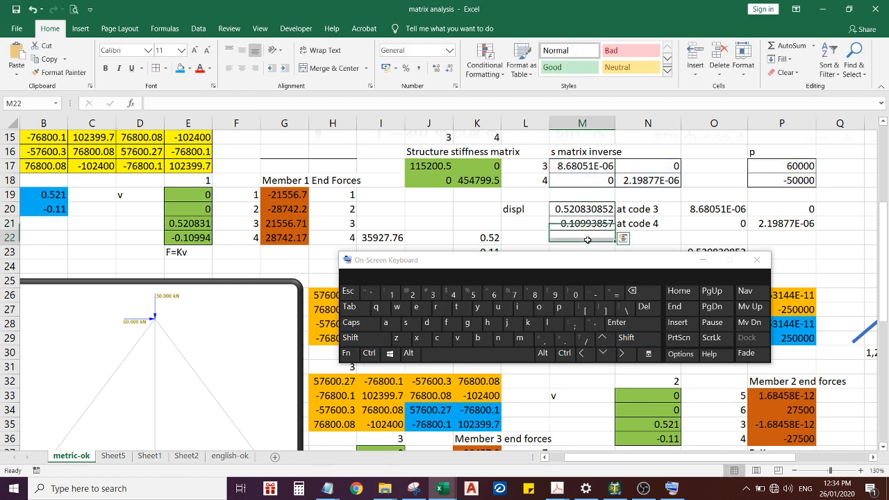
Step: Minimize the on-screen keyboard and review the joint displacements in M20:M21 at codes 3 and 4
{"action": "left_click", "coordinate": [703, 259]}
{"action": "left_click_drag", "start_coordinate": [583, 208], "coordinate": [585, 221]}
{"action": "left_click", "coordinate": [572, 241]}
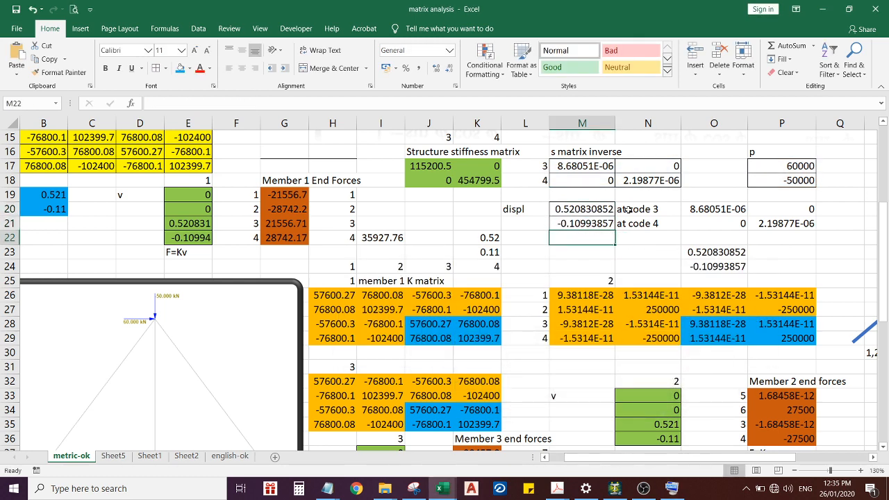
{"action": "left_click_drag", "start_coordinate": [582, 208], "coordinate": [581, 223]}
{"action": "left_click", "coordinate": [581, 222]}
{"action": "left_click", "coordinate": [582, 209]}
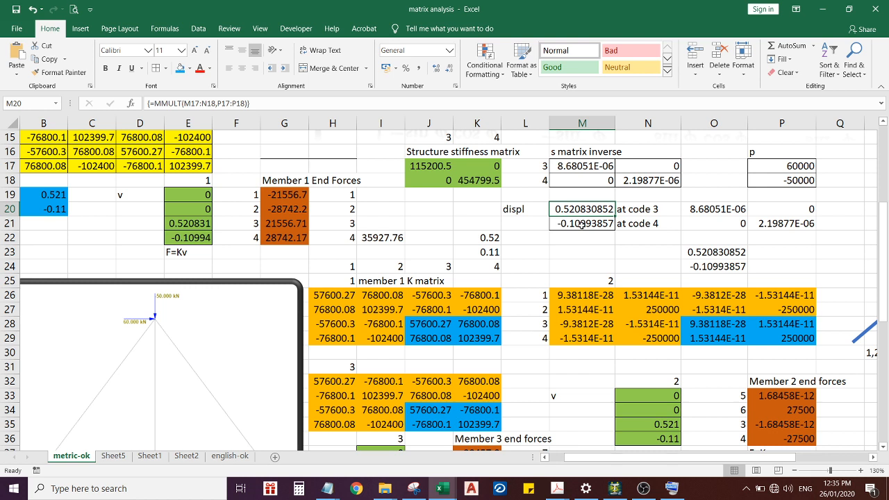
{"action": "left_click", "coordinate": [582, 224]}
{"action": "left_click", "coordinate": [582, 209]}
{"action": "left_click", "coordinate": [579, 227]}
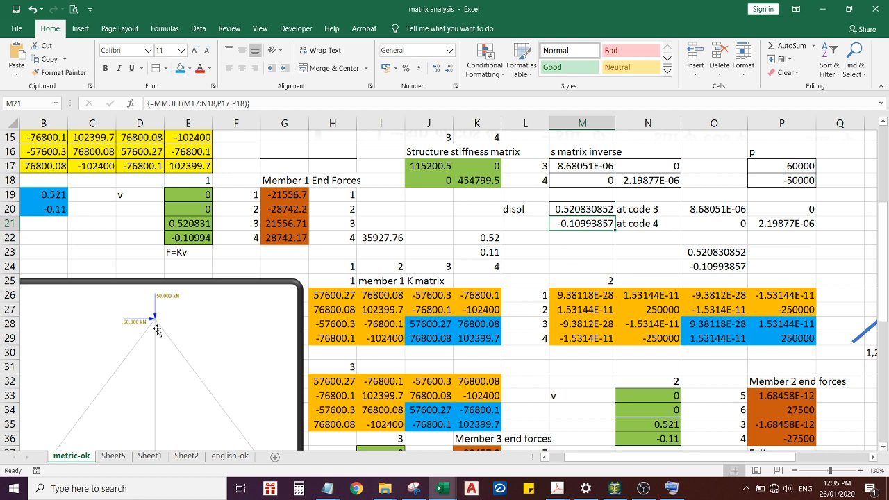
Step: Examine the member 1 end forces in G19:G22, the F=Kv relation in E23 and the displacement vector v in E19:E22
{"action": "key", "text": "ctrl"}
{"action": "key", "text": "ctrl"}
{"action": "left_click_drag", "start_coordinate": [291, 196], "coordinate": [291, 239]}
{"action": "left_click", "coordinate": [189, 256]}
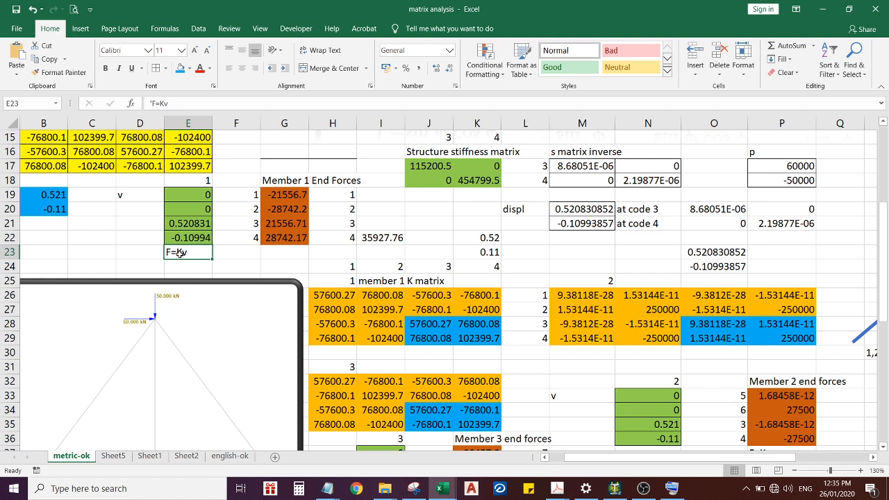
{"action": "left_click", "coordinate": [179, 258]}
{"action": "key", "text": "ctrl"}
{"action": "left_click_drag", "start_coordinate": [182, 193], "coordinate": [185, 236]}
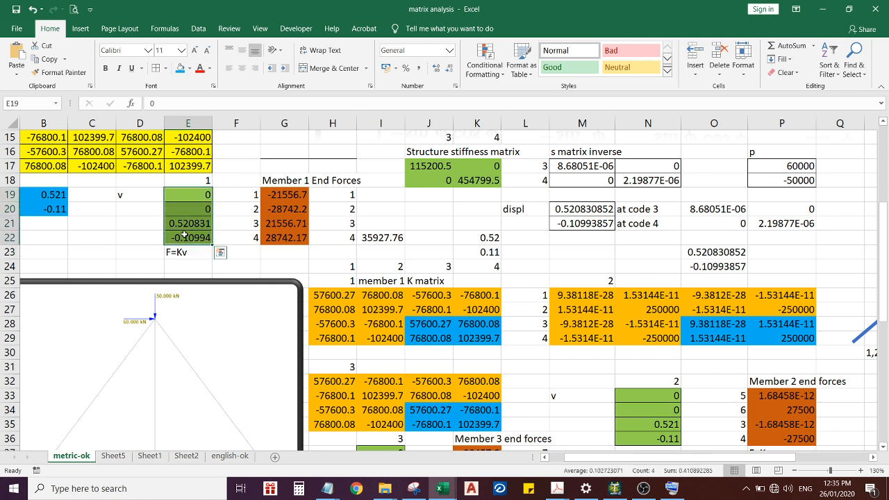
Step: Examine the first two entries of v in E19:E20 against codes 1 and 2 and the matching support in the truss diagram
{"action": "left_click", "coordinate": [191, 196]}
{"action": "left_click", "coordinate": [194, 208]}
{"action": "left_click", "coordinate": [196, 195]}
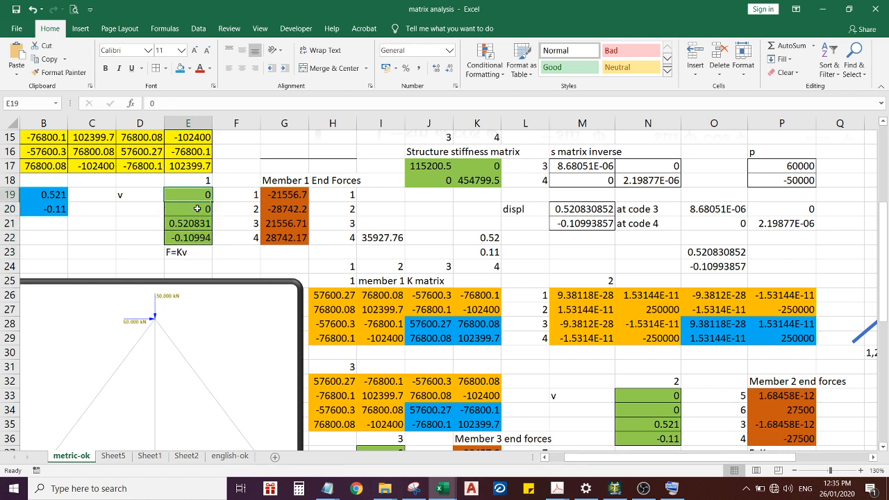
{"action": "left_click", "coordinate": [198, 209]}
{"action": "left_click", "coordinate": [196, 196]}
{"action": "left_click", "coordinate": [197, 207]}
{"action": "left_click", "coordinate": [236, 196]}
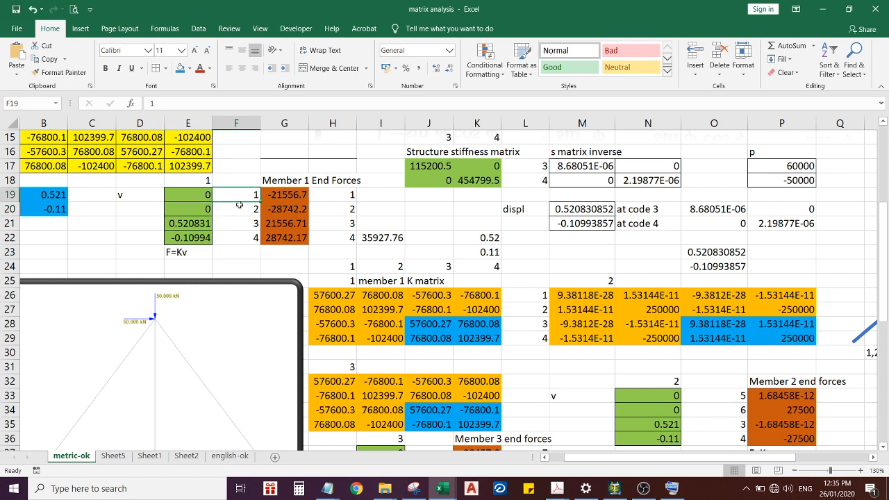
{"action": "left_click", "coordinate": [240, 208]}
{"action": "left_click", "coordinate": [207, 196]}
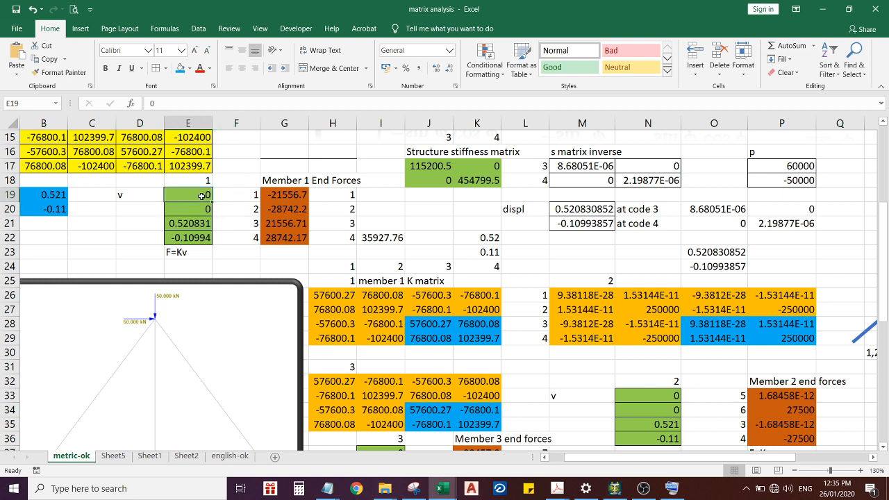
{"action": "left_click", "coordinate": [232, 213]}
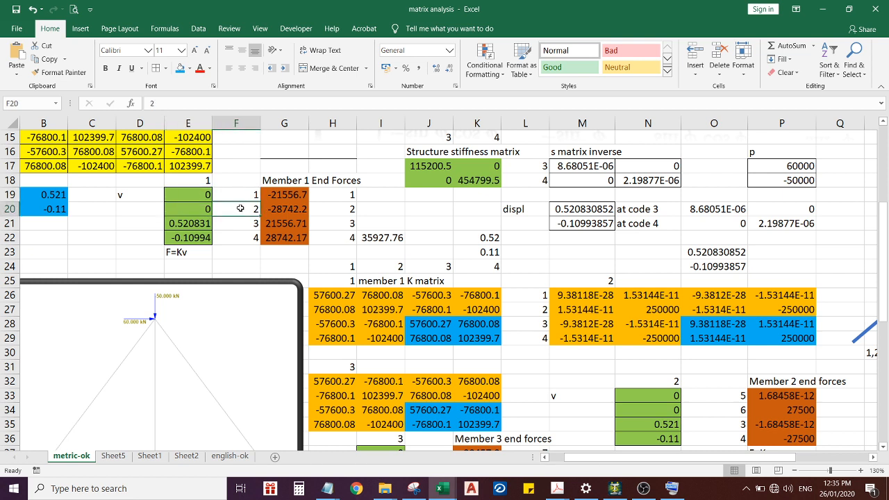
{"action": "left_click", "coordinate": [196, 211]}
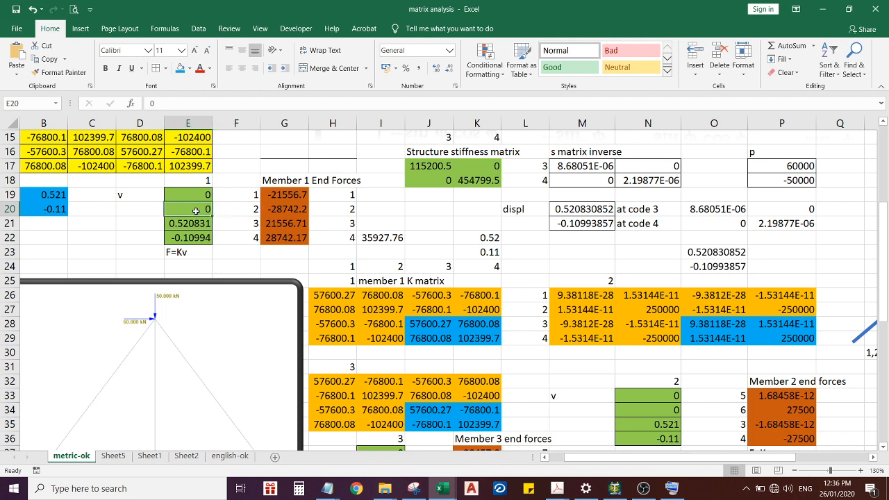
{"action": "scroll", "coordinate": [207, 325], "scroll_direction": "down", "scroll_amount": 2}
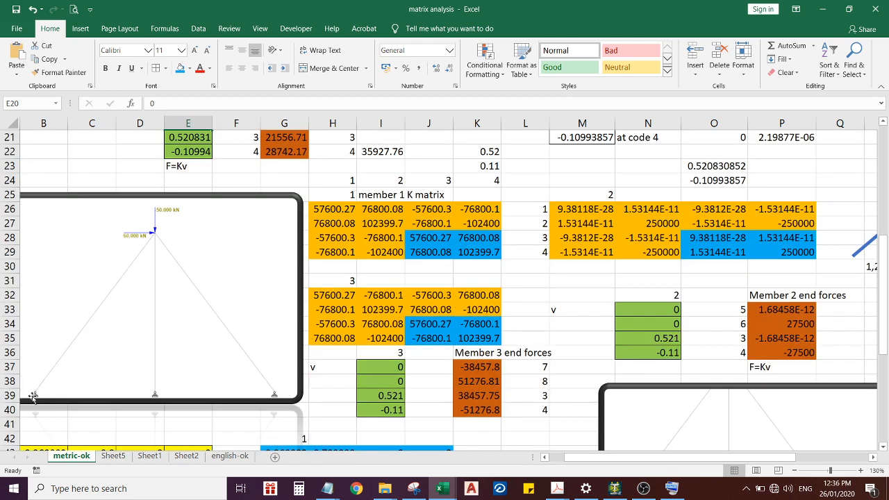
{"action": "left_click", "coordinate": [39, 395]}
Step: Examine the last two entries of member 1's vector v in E21:E22 for codes 3 and 4
{"action": "left_click_drag", "start_coordinate": [745, 456], "coordinate": [693, 460]}
{"action": "scroll", "coordinate": [209, 243], "scroll_direction": "up", "scroll_amount": 3}
{"action": "left_click_drag", "start_coordinate": [244, 237], "coordinate": [249, 281]}
{"action": "left_click", "coordinate": [250, 281]}
{"action": "left_click", "coordinate": [247, 268]}
{"action": "left_click", "coordinate": [242, 281]}
{"action": "left_click", "coordinate": [243, 267]}
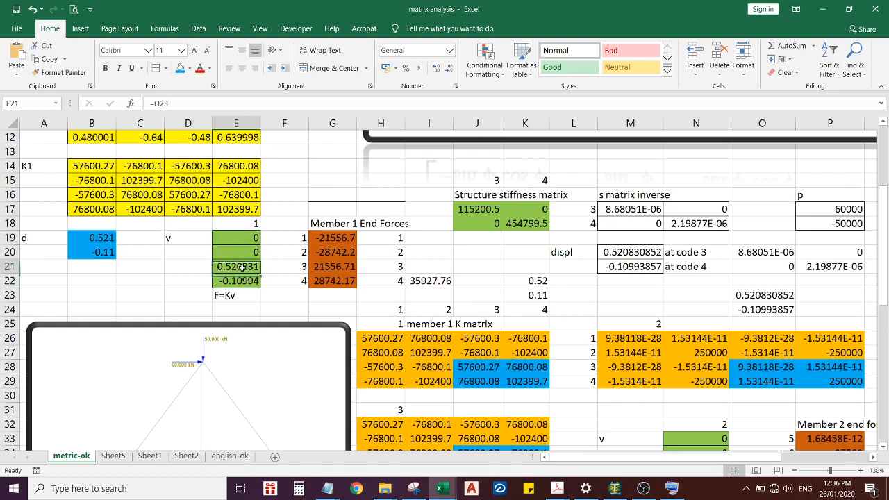
{"action": "left_click", "coordinate": [241, 278]}
{"action": "left_click", "coordinate": [242, 268]}
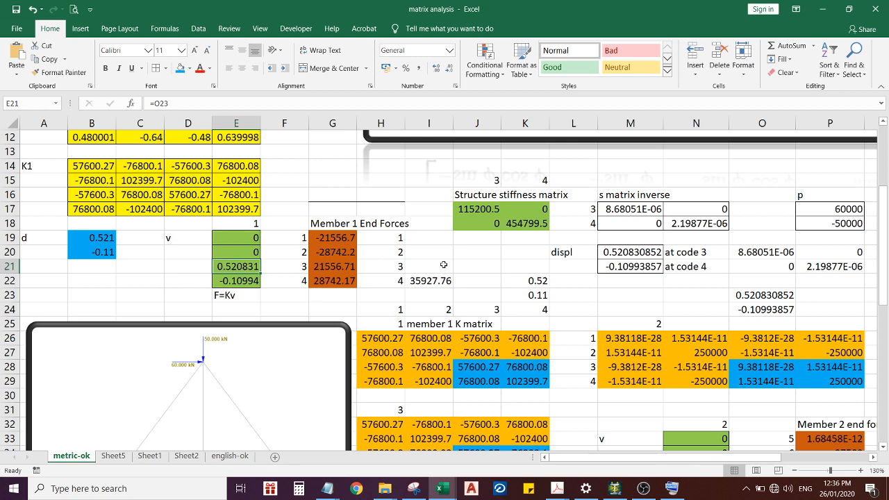
Step: Check the computed displacements in M20:M21 as the source of the code 3 and 4 entries of v
{"action": "left_click", "coordinate": [633, 267]}
{"action": "left_click_drag", "start_coordinate": [633, 253], "coordinate": [633, 267]}
{"action": "key", "text": "ctrl+q"}
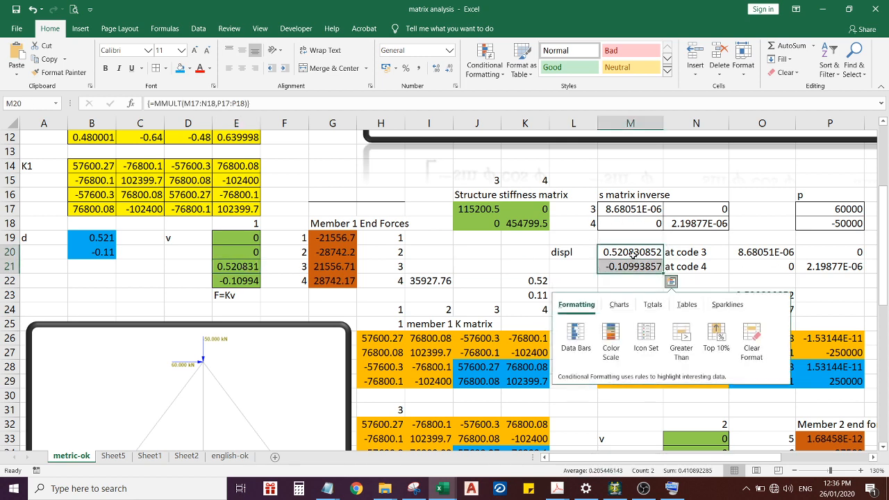
{"action": "left_click", "coordinate": [633, 254]}
{"action": "left_click", "coordinate": [632, 271]}
{"action": "left_click", "coordinate": [631, 253]}
{"action": "left_click", "coordinate": [631, 267]}
{"action": "left_click", "coordinate": [629, 253]}
{"action": "left_click", "coordinate": [627, 268]}
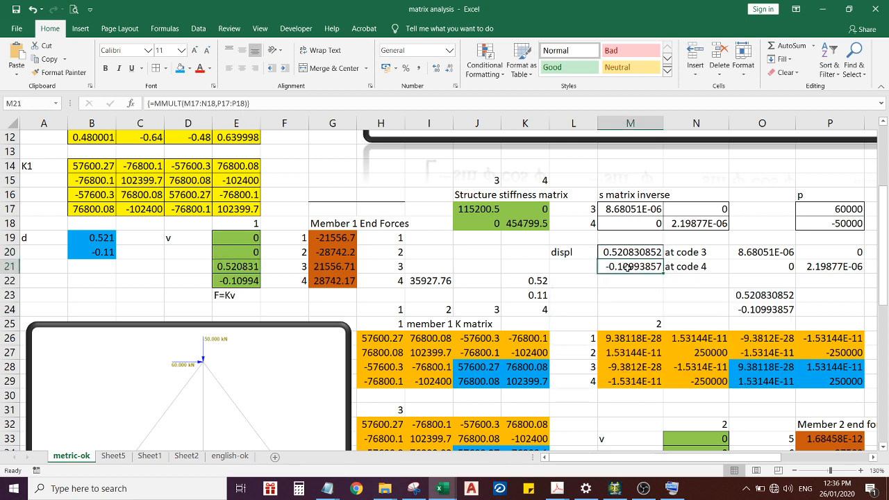
{"action": "left_click", "coordinate": [629, 255]}
{"action": "left_click", "coordinate": [632, 267]}
{"action": "left_click", "coordinate": [629, 253]}
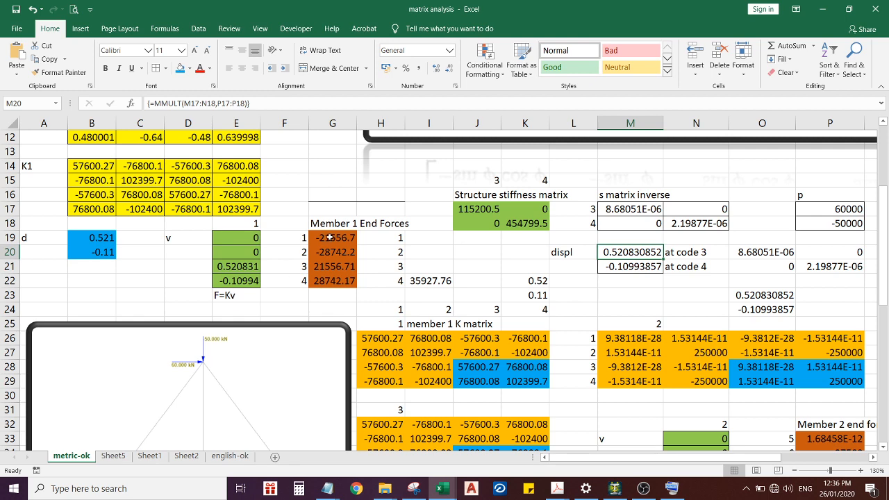
Step: Re-enter =MMULT(H26:K29,E19:E22) in G19:G22 as an array formula for the member 1 end forces, using the on-screen keyboard
{"action": "left_click_drag", "start_coordinate": [333, 237], "coordinate": [333, 280]}
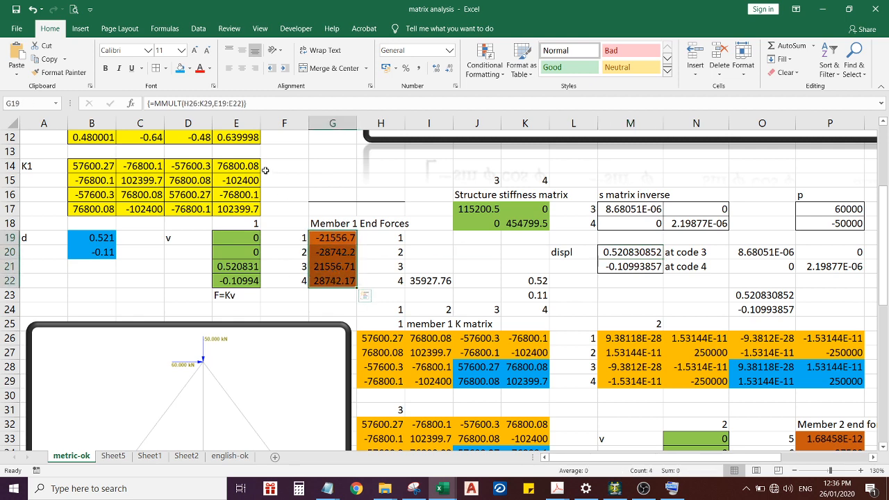
{"action": "left_click", "coordinate": [190, 104]}
{"action": "left_click_drag", "start_coordinate": [185, 103], "coordinate": [208, 102]}
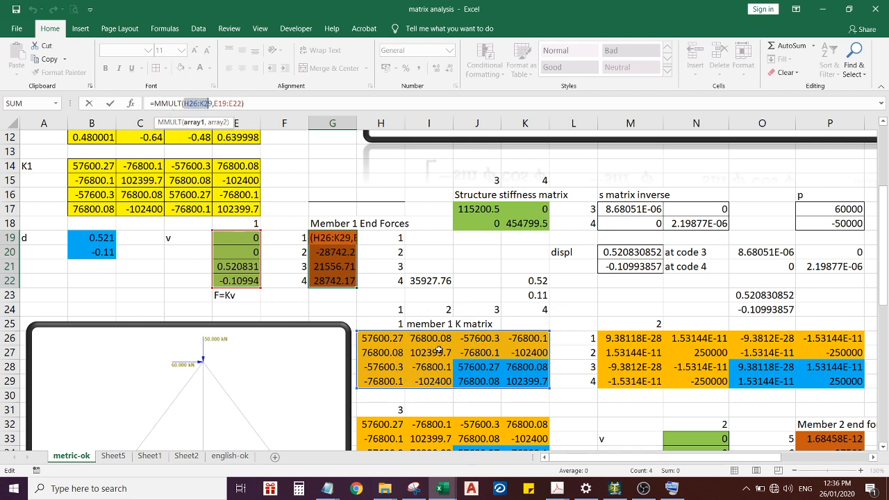
{"action": "left_click_drag", "start_coordinate": [217, 103], "coordinate": [240, 104]}
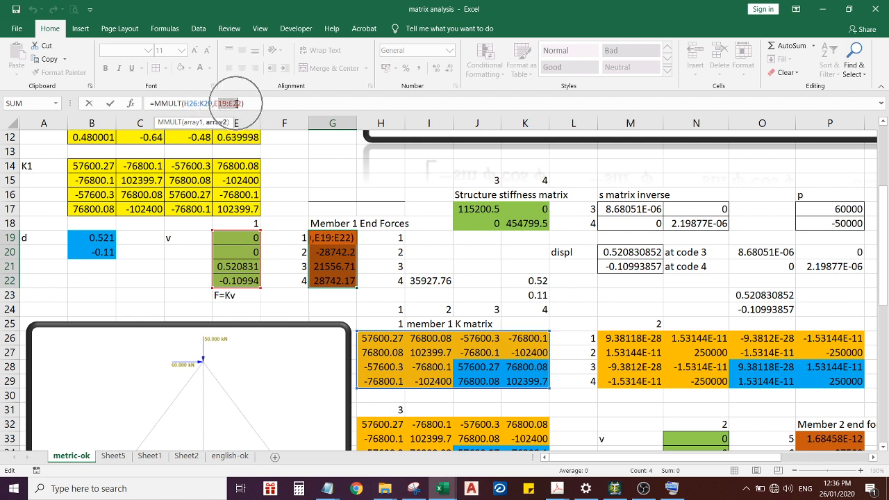
{"action": "left_click", "coordinate": [317, 103]}
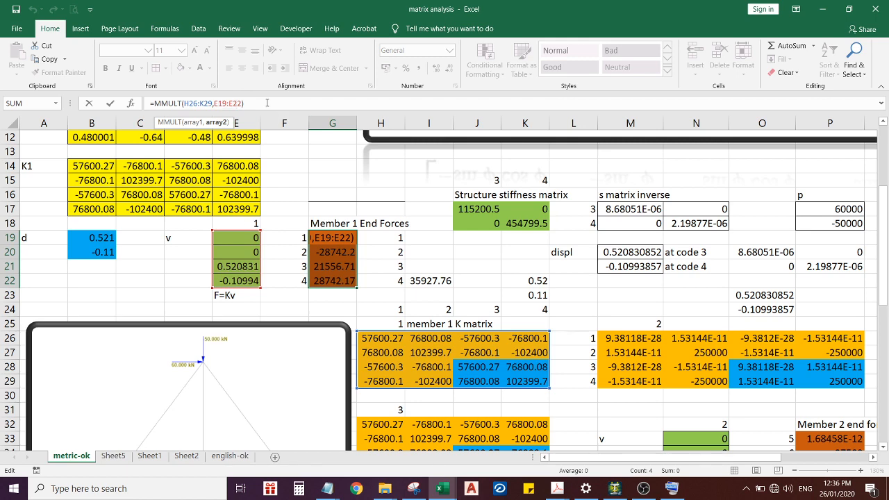
{"action": "left_click", "coordinate": [671, 489]}
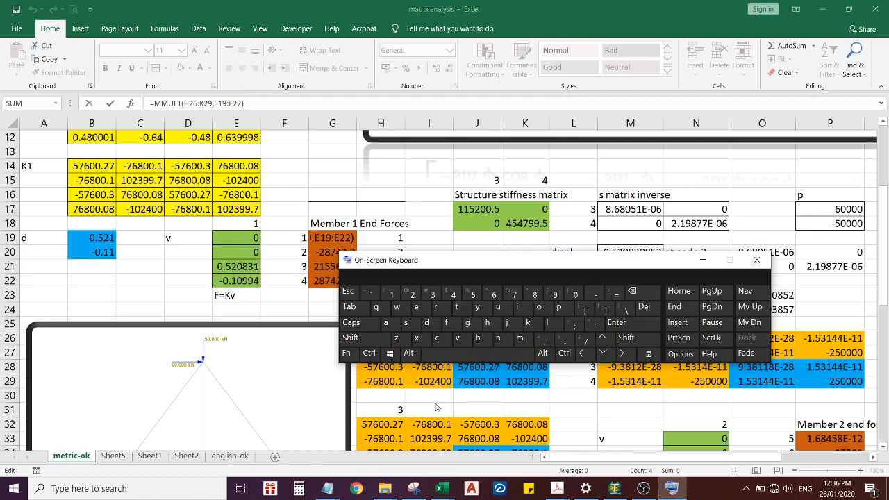
{"action": "left_click", "coordinate": [369, 353]}
{"action": "left_click", "coordinate": [358, 339]}
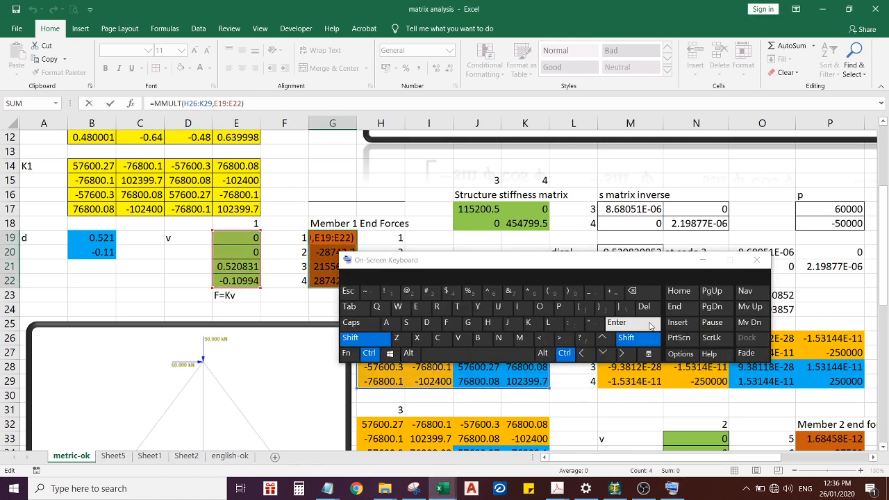
{"action": "left_click", "coordinate": [616, 322]}
{"action": "left_click", "coordinate": [756, 260]}
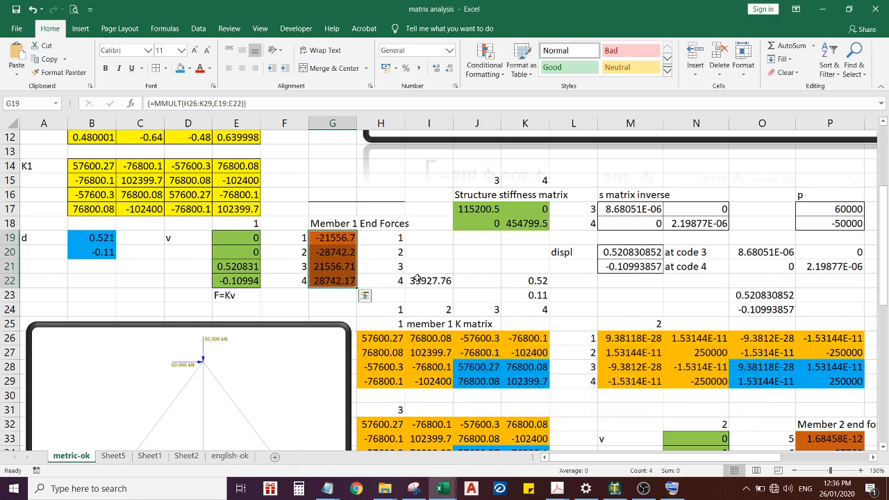
Step: Review each member 1 end force in G19:G22 against its code number from 1 to 4
{"action": "left_click", "coordinate": [420, 256]}
{"action": "left_click_drag", "start_coordinate": [343, 238], "coordinate": [344, 278]}
{"action": "left_click", "coordinate": [333, 238]}
{"action": "left_click", "coordinate": [340, 252]}
{"action": "left_click", "coordinate": [334, 266]}
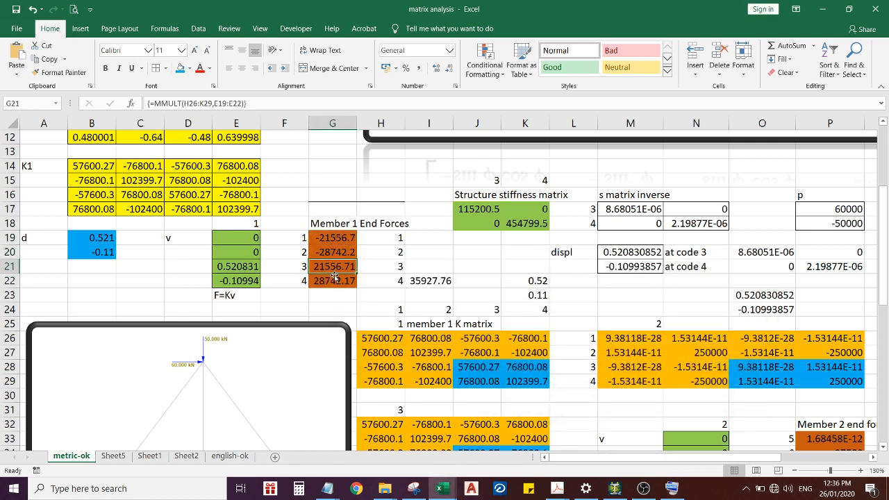
{"action": "left_click", "coordinate": [332, 277]}
{"action": "left_click", "coordinate": [332, 265]}
{"action": "left_click", "coordinate": [332, 251]}
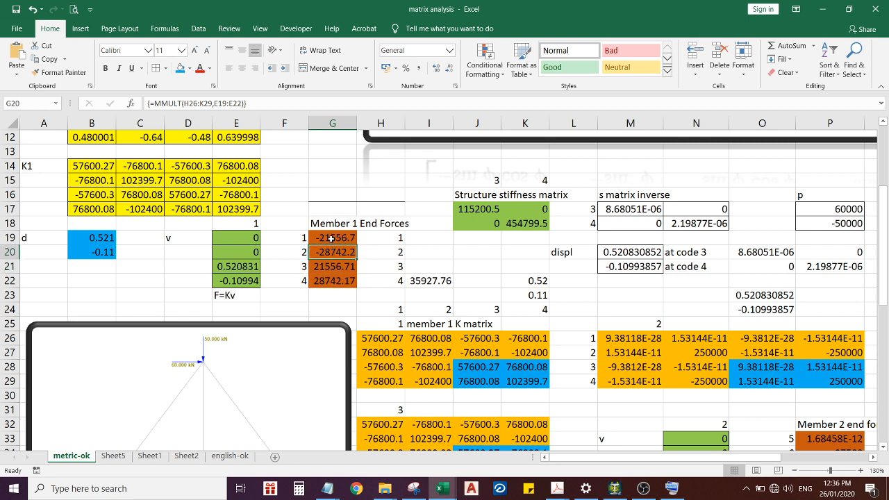
{"action": "left_click", "coordinate": [331, 237]}
{"action": "left_click", "coordinate": [336, 251]}
{"action": "left_click", "coordinate": [342, 238]}
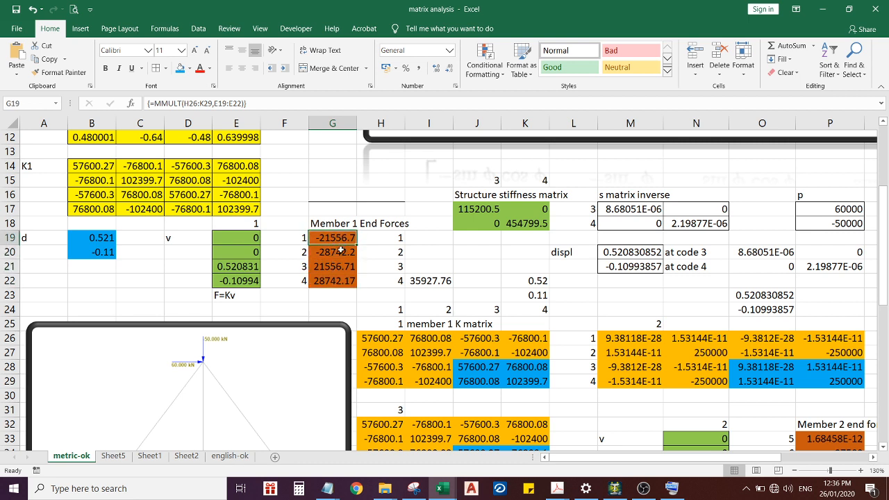
{"action": "left_click", "coordinate": [341, 253]}
{"action": "left_click", "coordinate": [338, 268]}
{"action": "left_click", "coordinate": [336, 279]}
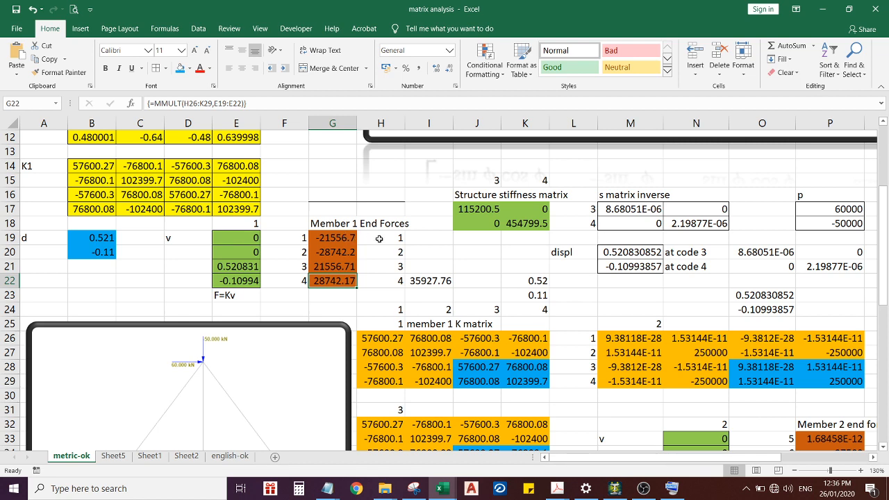
{"action": "left_click", "coordinate": [346, 239]}
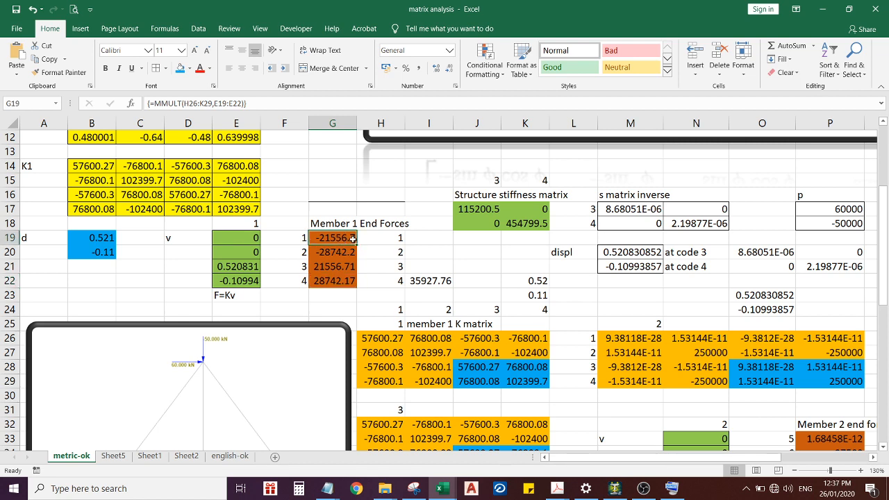
Step: Compare the member 1 end forces at codes 1 and 2 with the support reactions shown in the truss diagrams
{"action": "scroll", "coordinate": [353, 238], "scroll_direction": "down", "scroll_amount": 1}
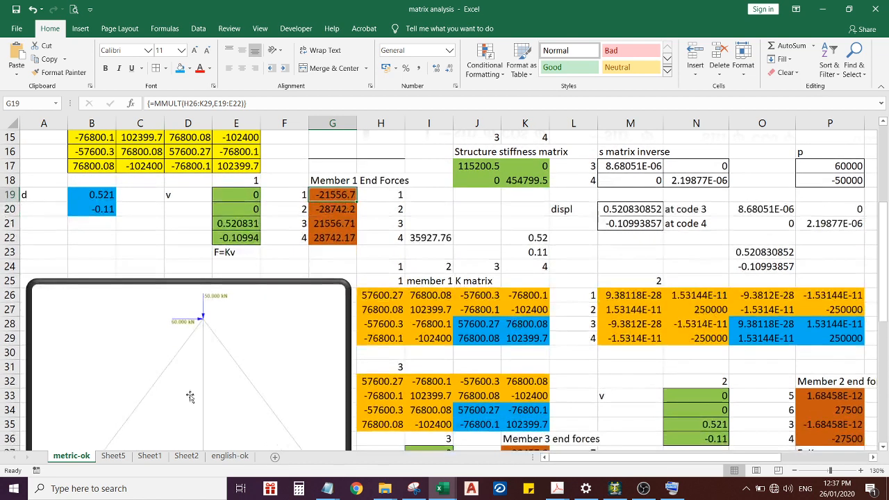
{"action": "scroll", "coordinate": [342, 189], "scroll_direction": "down", "scroll_amount": 1}
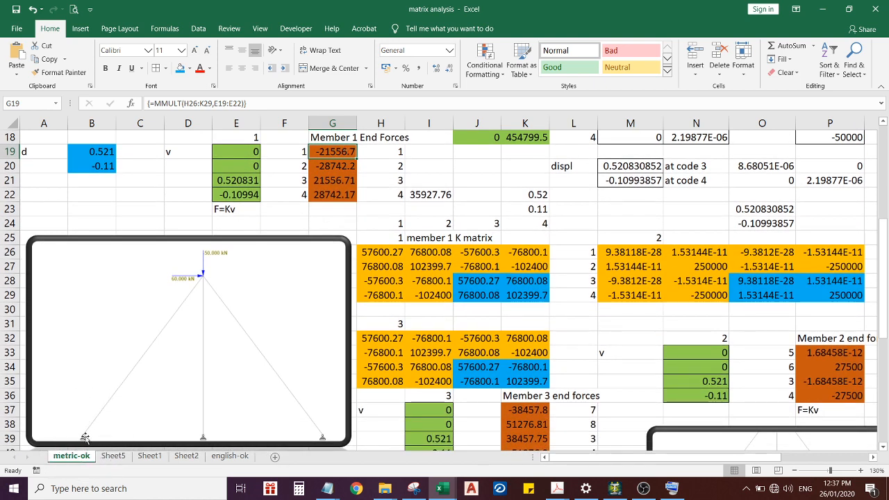
{"action": "left_click", "coordinate": [337, 167]}
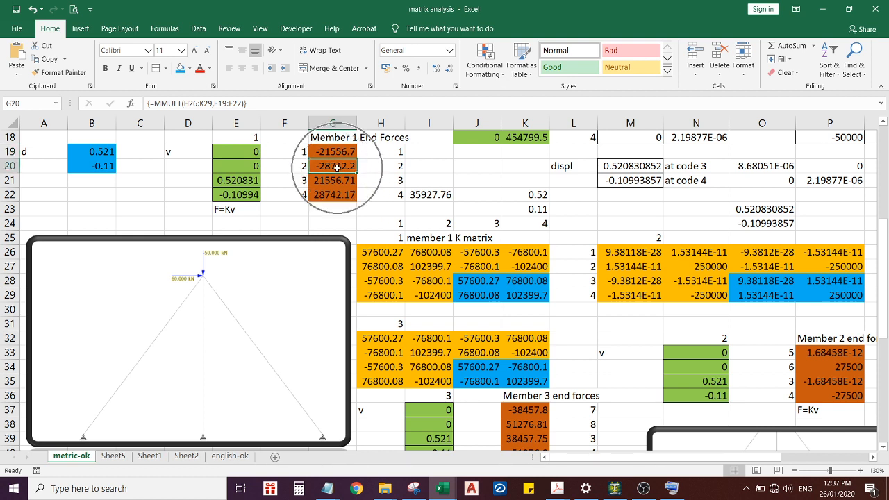
{"action": "key", "text": "ctrl"}
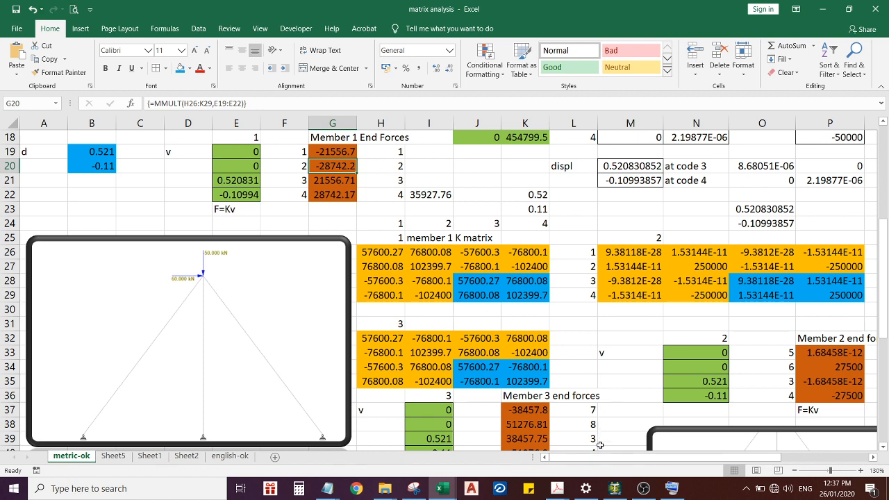
{"action": "scroll", "coordinate": [600, 445], "scroll_direction": "right", "scroll_amount": 2}
{"action": "scroll", "coordinate": [637, 396], "scroll_direction": "down", "scroll_amount": 6}
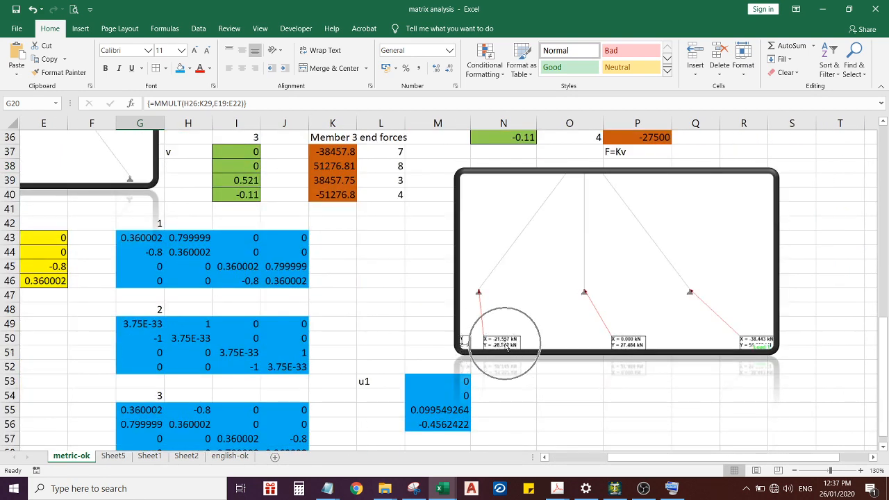
{"action": "scroll", "coordinate": [507, 347], "scroll_direction": "up", "scroll_amount": 6}
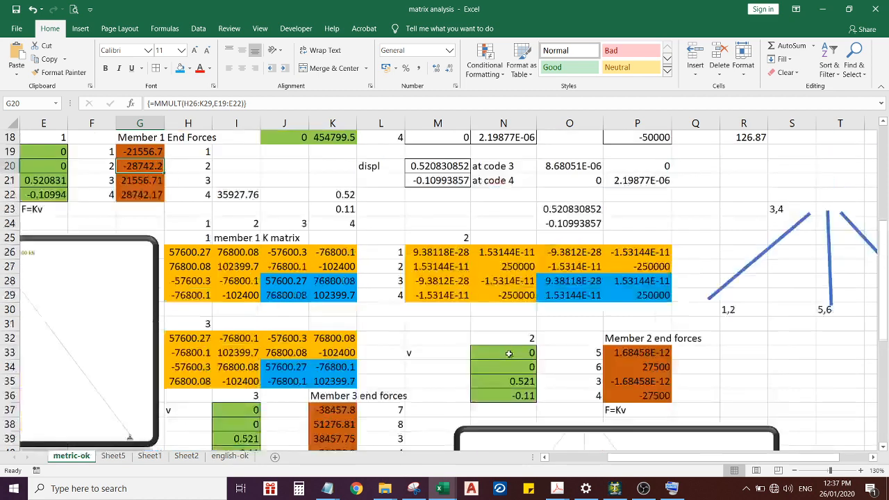
{"action": "scroll", "coordinate": [652, 366], "scroll_direction": "down", "scroll_amount": 2}
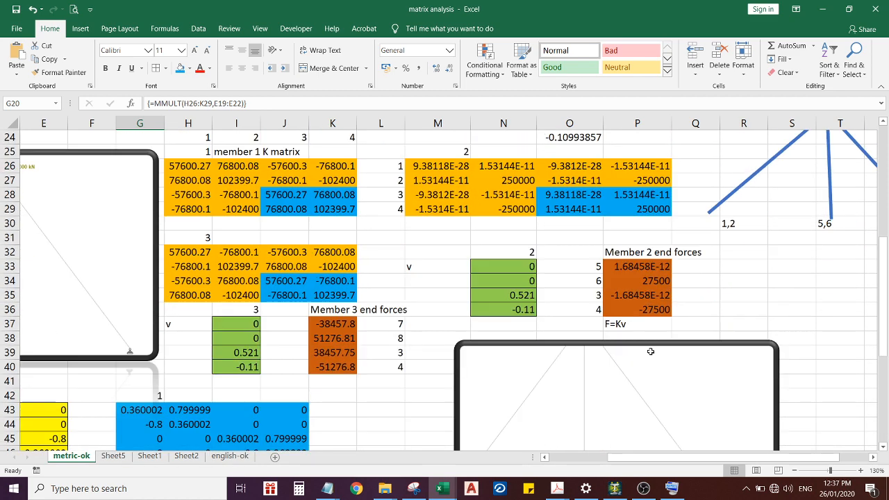
Step: Compare the member 2 end force at code 6 in P34 with the middle support's vertical reaction in the truss diagram
{"action": "left_click", "coordinate": [636, 281]}
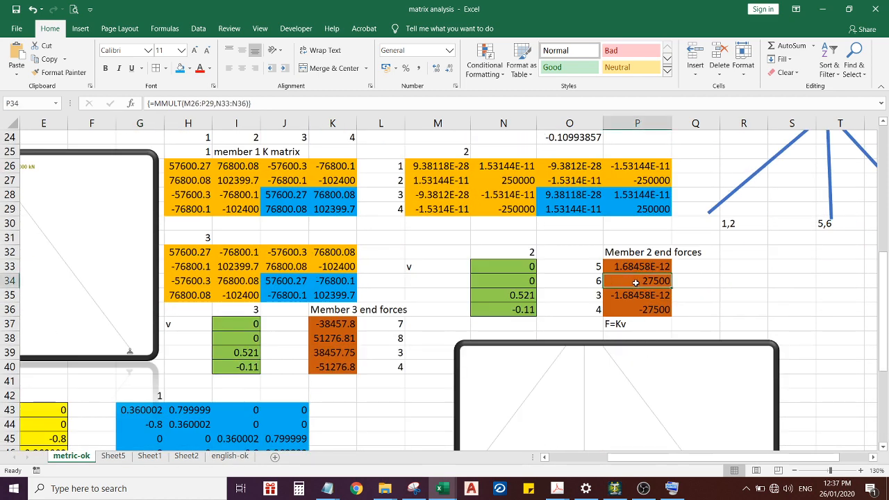
{"action": "key", "text": "ctrl"}
{"action": "key", "text": "ctrl"}
{"action": "key", "text": "ctrl"}
{"action": "scroll", "coordinate": [597, 284], "scroll_direction": "down", "scroll_amount": 5}
{"action": "key", "text": "ctrl"}
{"action": "key", "text": "ctrl"}
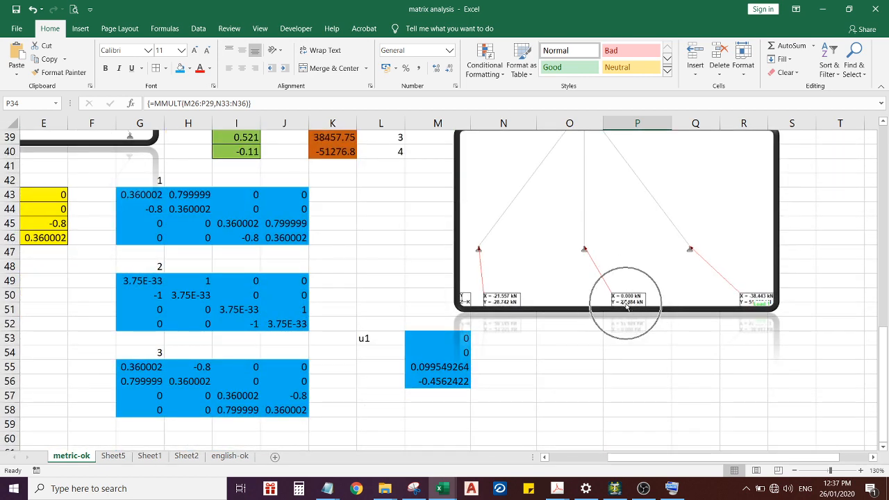
{"action": "scroll", "coordinate": [651, 319], "scroll_direction": "up", "scroll_amount": 3}
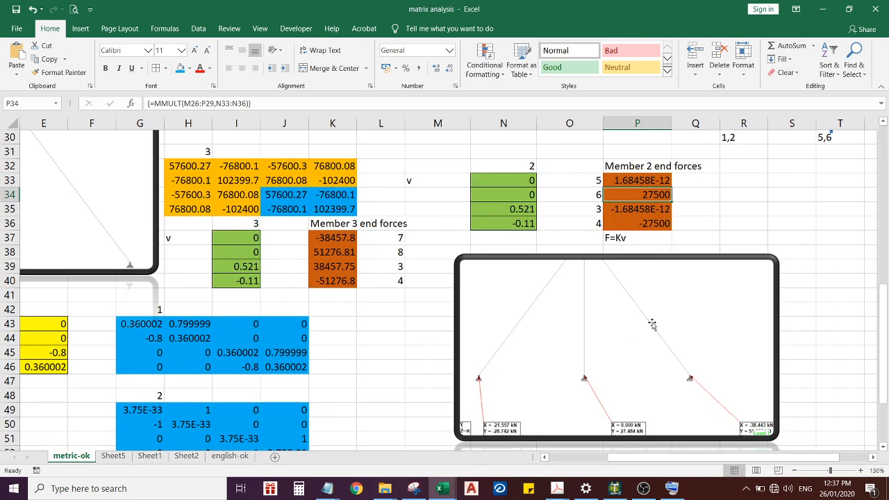
Step: Compare the member 3 end forces at codes 7 and 8 in K37:K38 with the X and Y reactions in the truss diagram
{"action": "left_click_drag", "start_coordinate": [335, 238], "coordinate": [334, 277]}
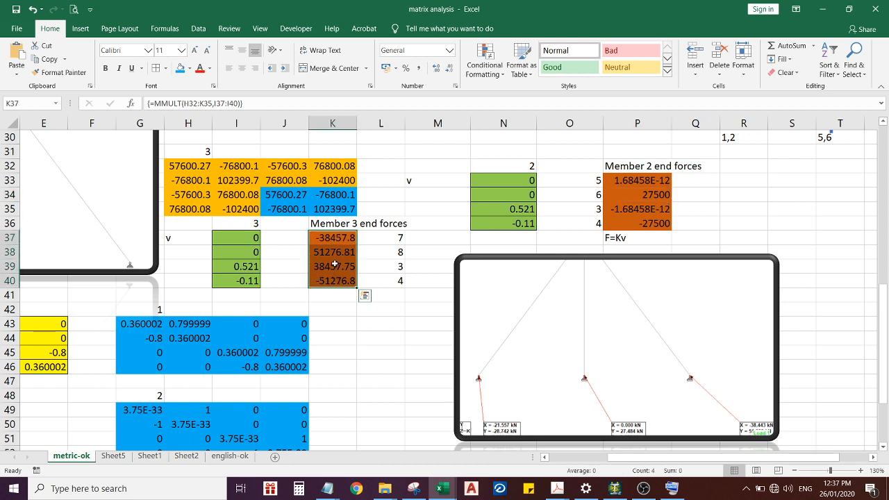
{"action": "left_click", "coordinate": [337, 238]}
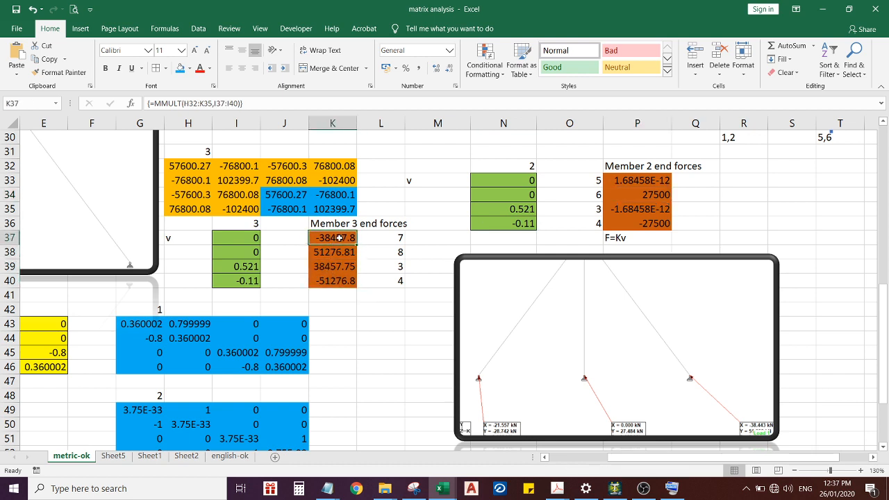
{"action": "key", "text": "ctrl"}
{"action": "key", "text": "ctrl"}
{"action": "key", "text": "ctrl"}
{"action": "key", "text": "ctrl"}
{"action": "key", "text": "ctrl"}
{"action": "key", "text": "ctrl"}
{"action": "left_click", "coordinate": [329, 255]}
{"action": "key", "text": "ctrl"}
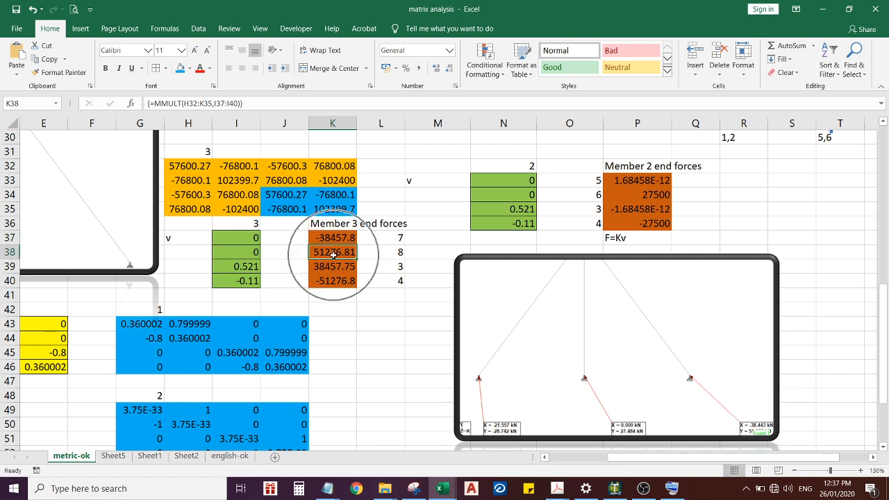
{"action": "key", "text": "ctrl"}
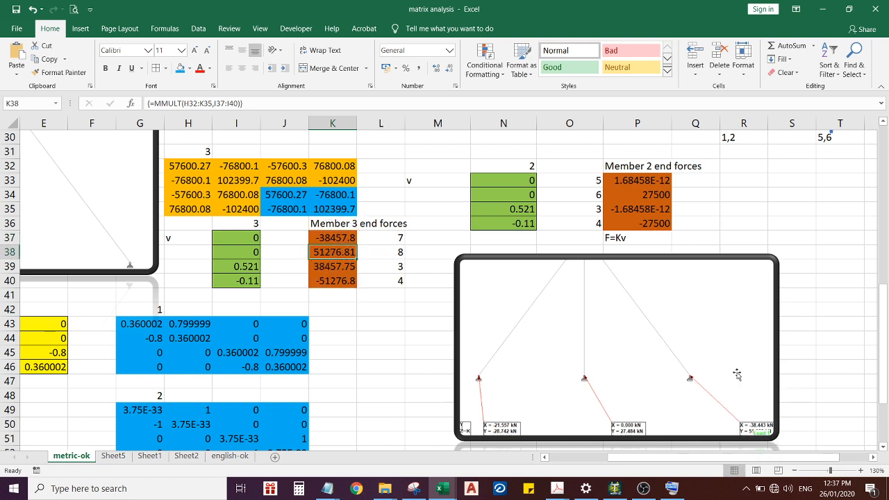
Step: Return to the structure stiffness matrix, its inverse and the member 1 end forces for review
{"action": "left_click", "coordinate": [826, 382]}
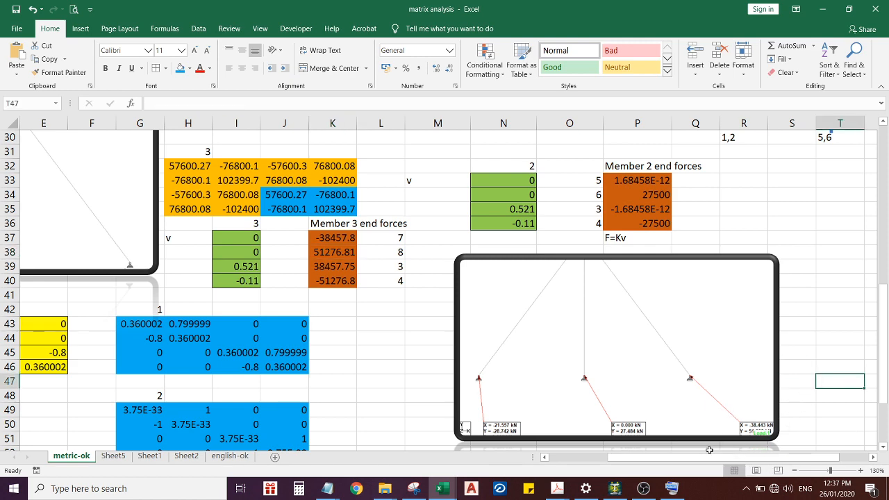
{"action": "left_click_drag", "start_coordinate": [709, 452], "coordinate": [649, 452]}
{"action": "scroll", "coordinate": [694, 437], "scroll_direction": "up", "scroll_amount": 7}
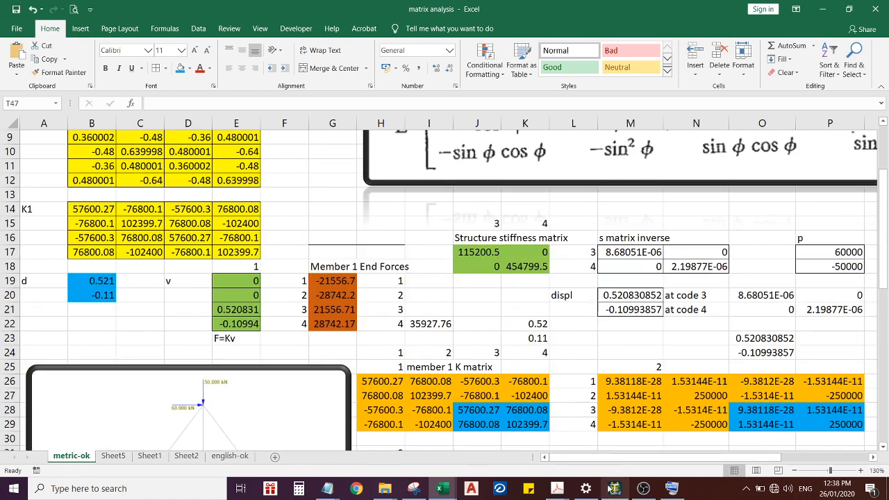